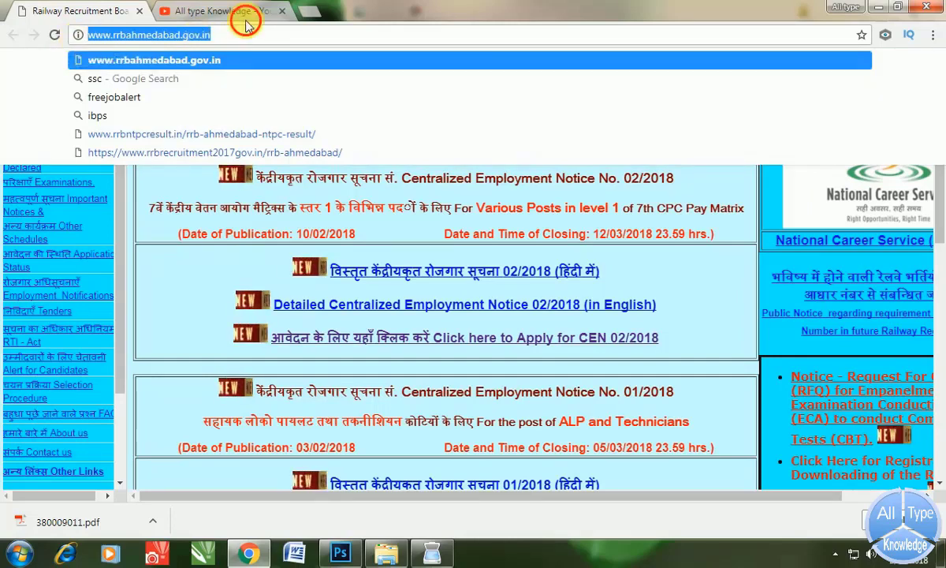
- Return from the YouTube channel tab to the RRB Ahmedabad website and browse its page
left_click(233, 11)
left_click(87, 11)
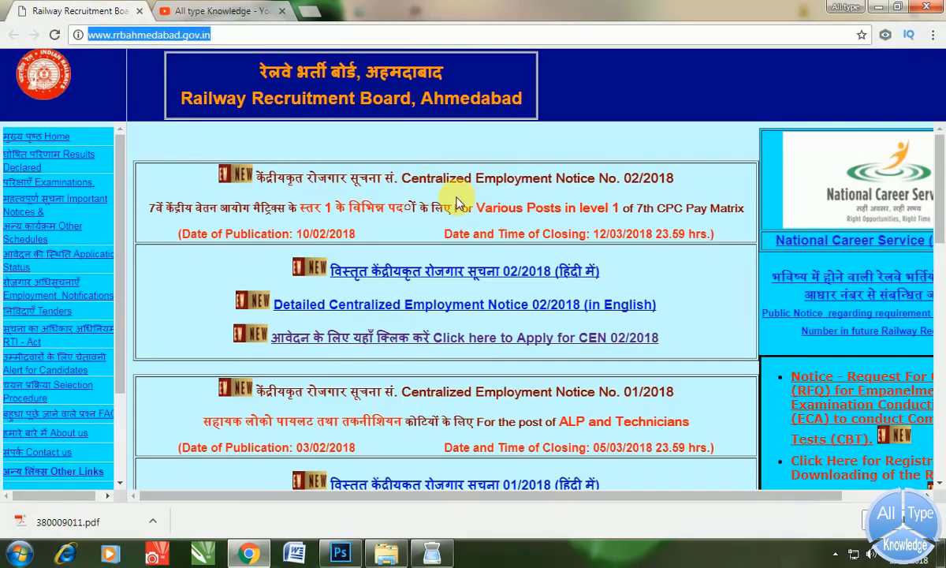
scroll(452, 197, "down", 1)
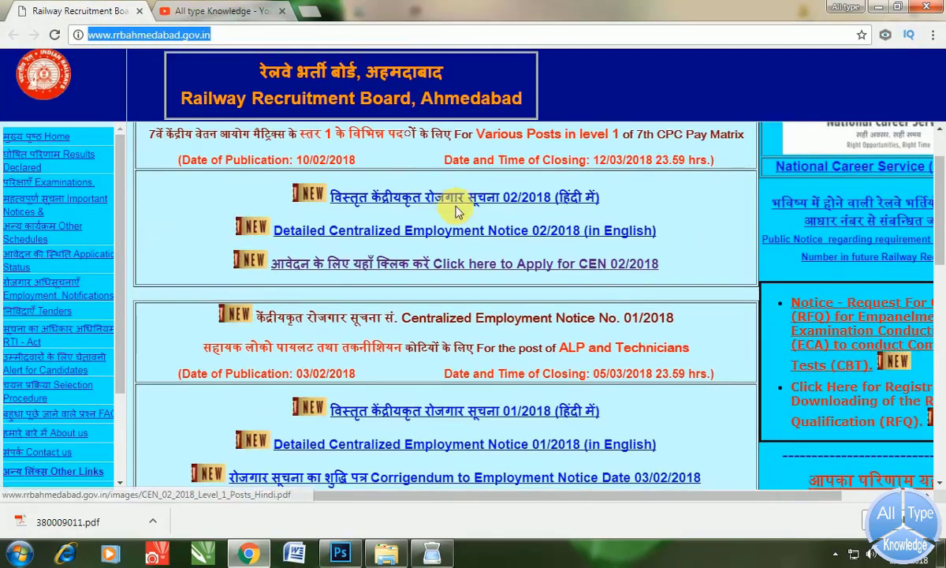
scroll(456, 210, "down", 2)
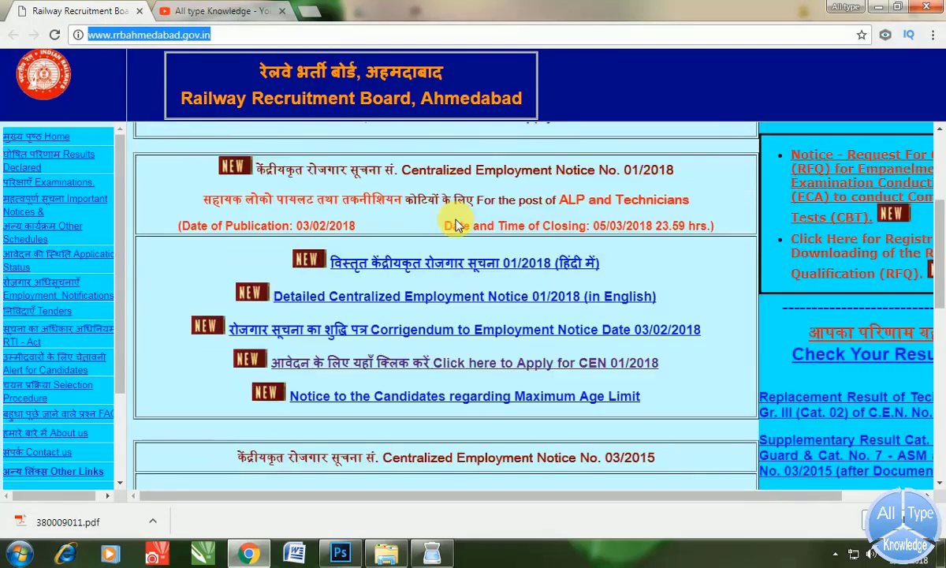
scroll(461, 225, "up", 1)
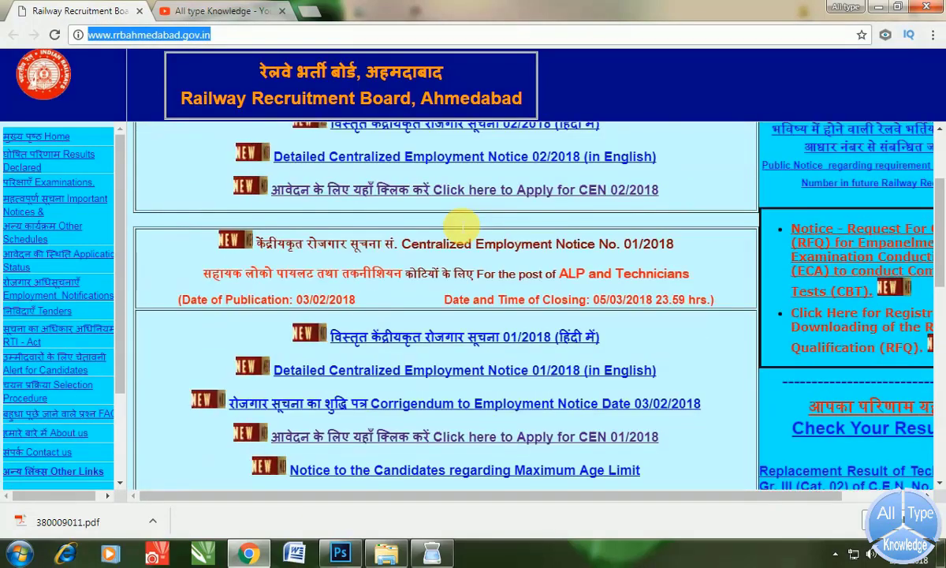
scroll(463, 221, "up", 1)
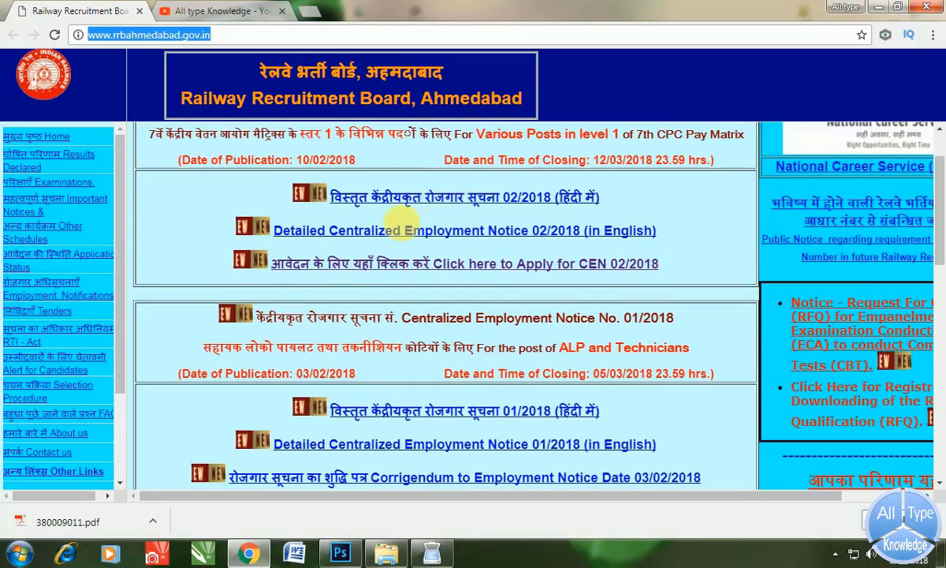
- Open the CEN 02/2018 online application, start a new registration and pick RRB Chandigarh
left_click(423, 262)
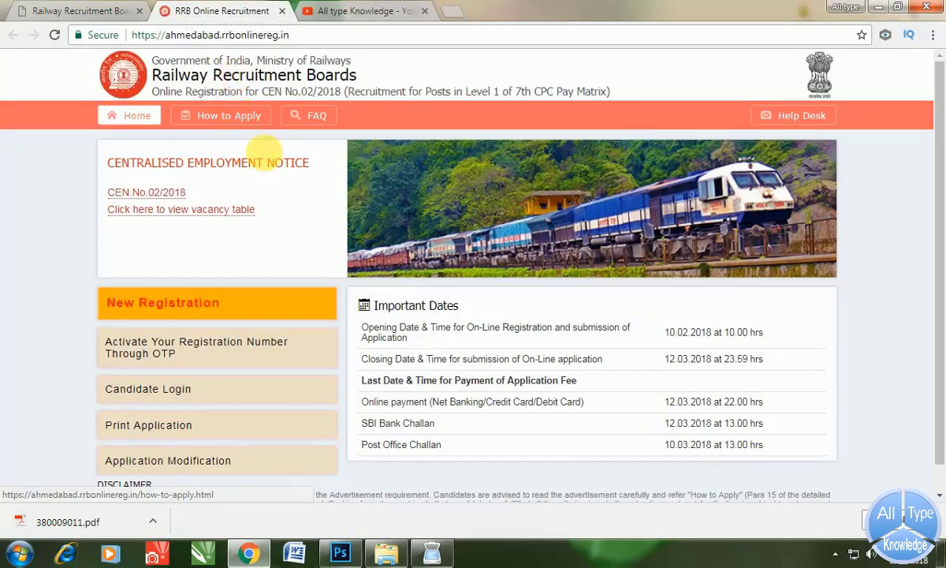
scroll(272, 184, "down", 1)
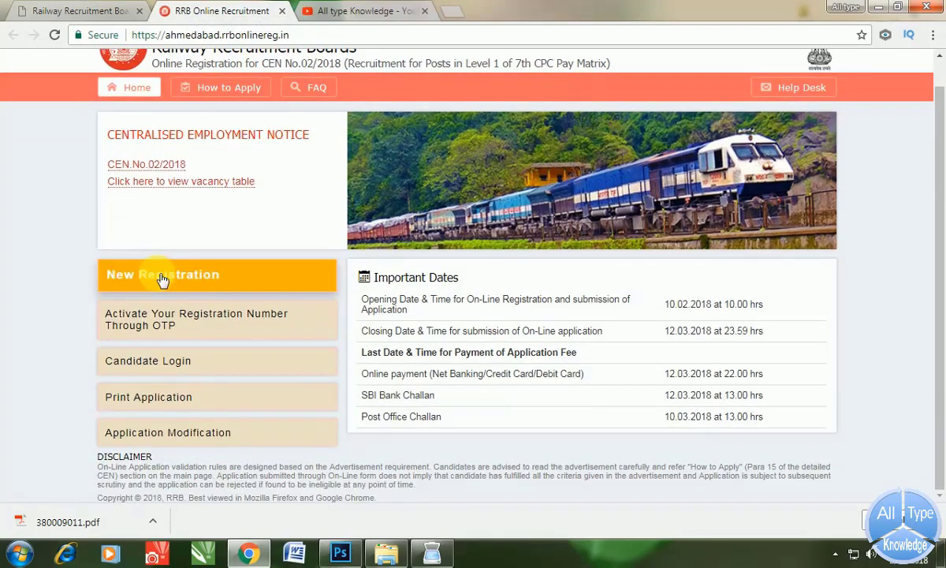
left_click(162, 281)
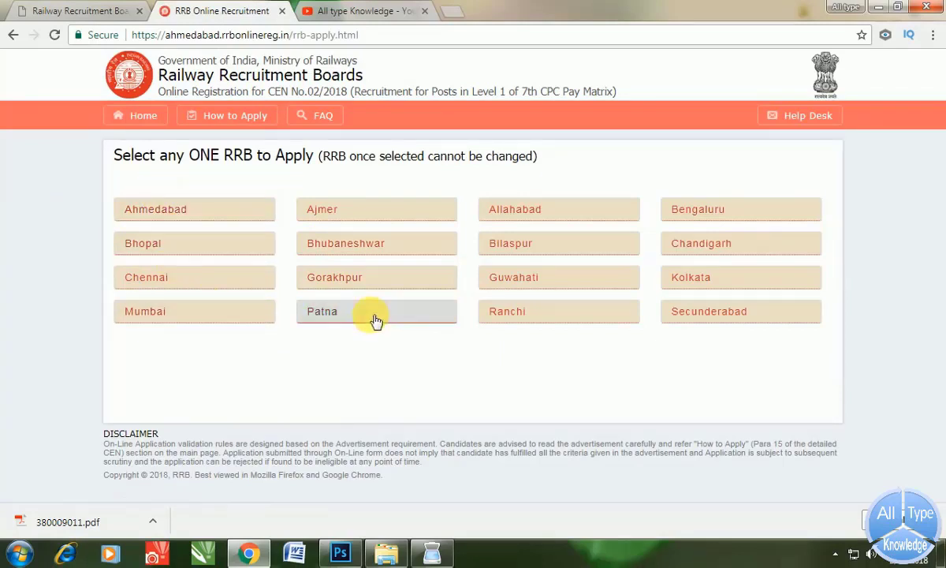
left_click(712, 246)
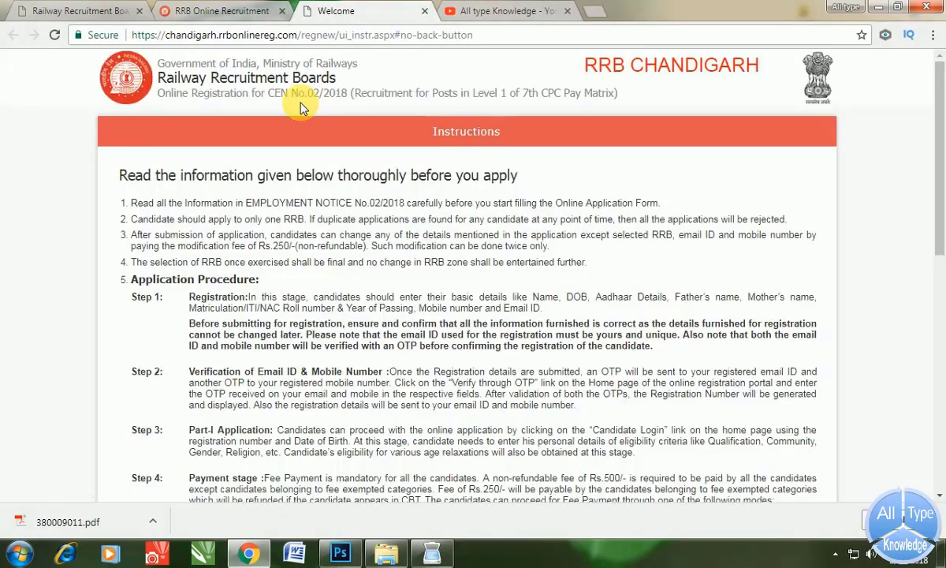
- Confirm reading the CEN 02/2018 instructions and meeting the eligibility criteria, then submit
scroll(304, 142, "down", 3)
scroll(295, 164, "up", 1)
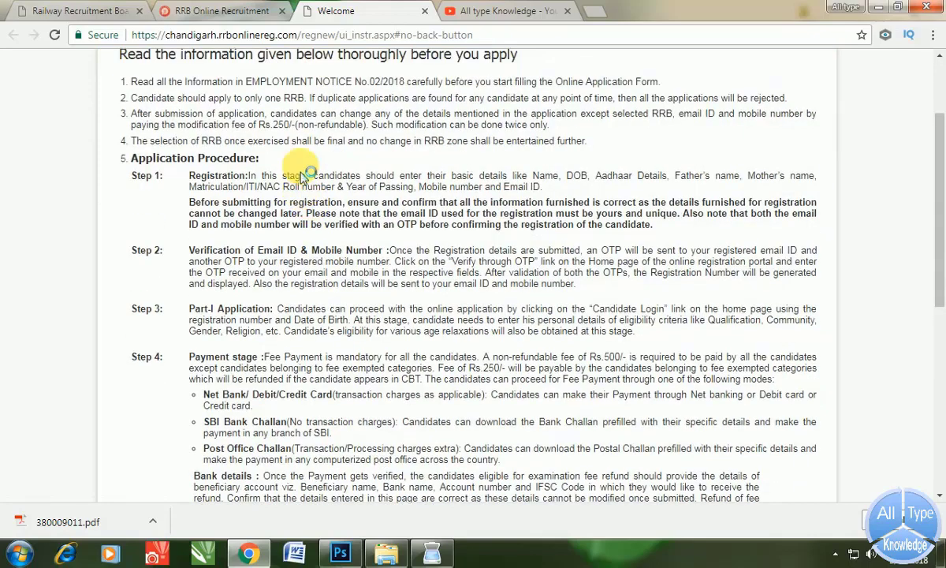
scroll(237, 332, "down", 10)
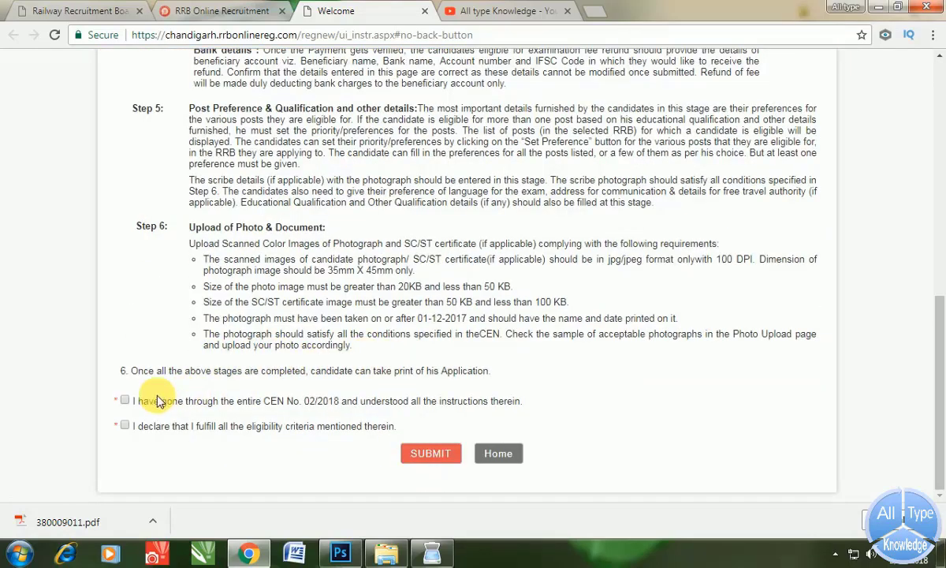
left_click(124, 402)
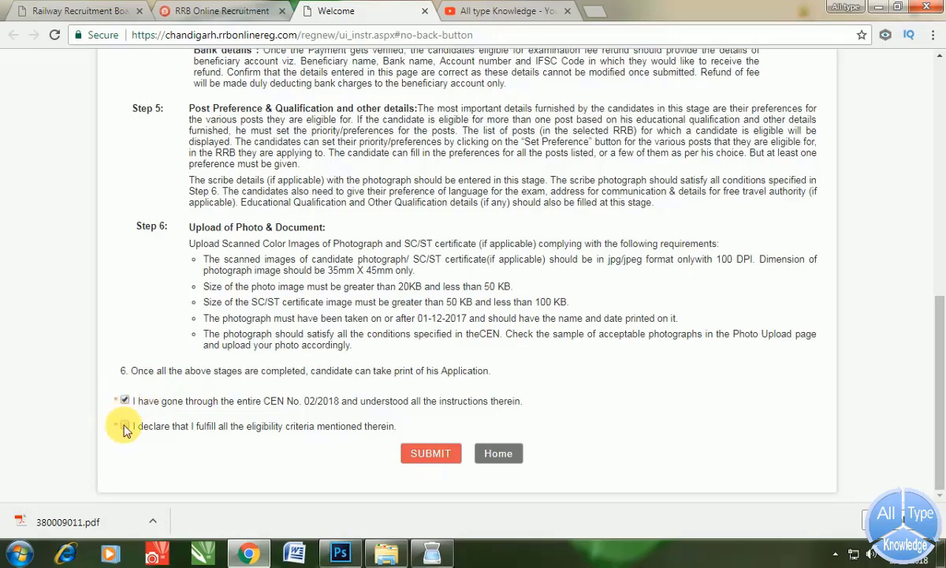
left_click(124, 425)
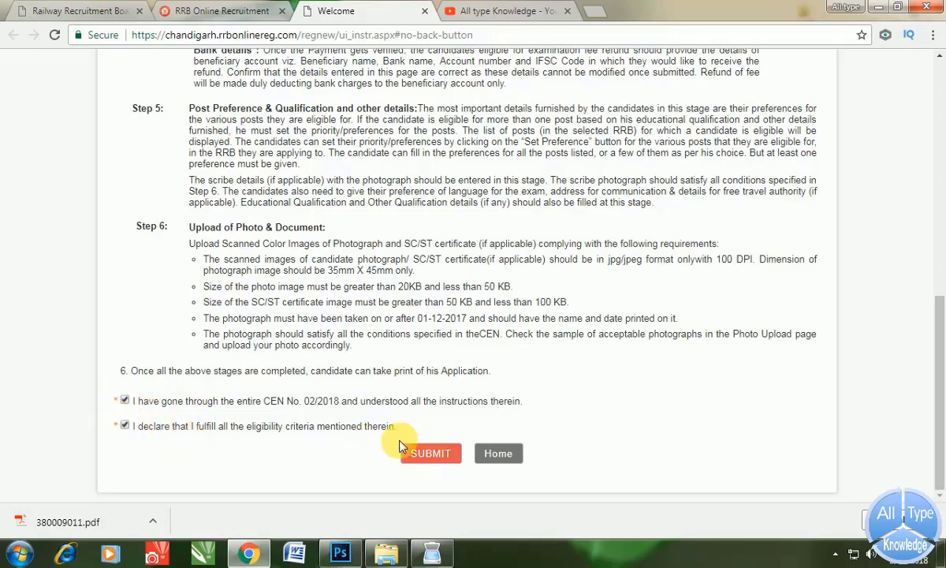
left_click(431, 455)
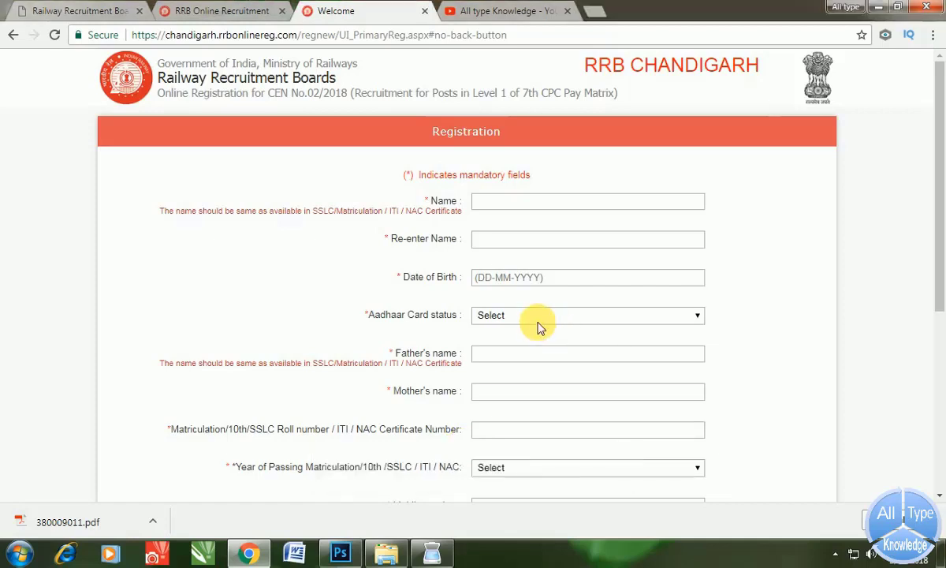
- Enter the candidate's full name in both name fields and set the date of birth
left_click(493, 204)
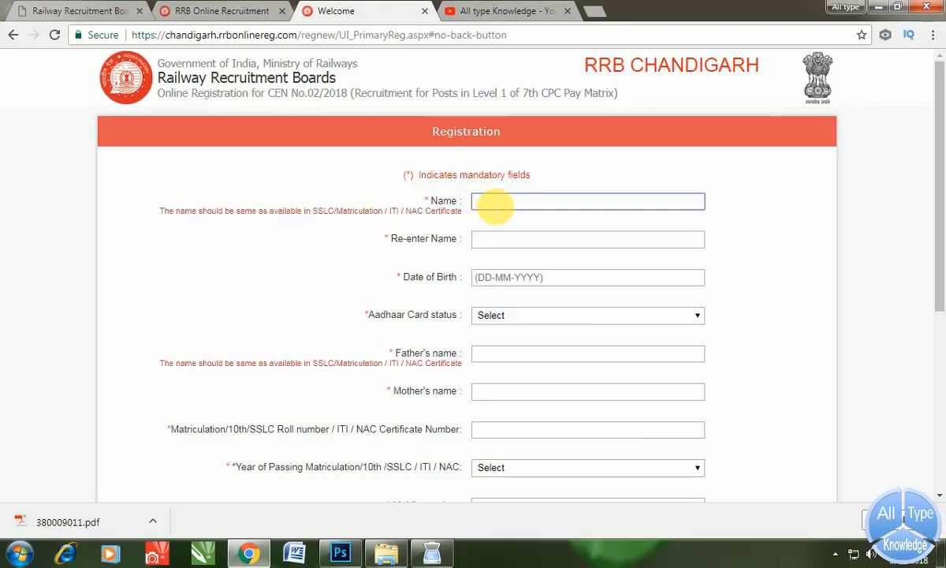
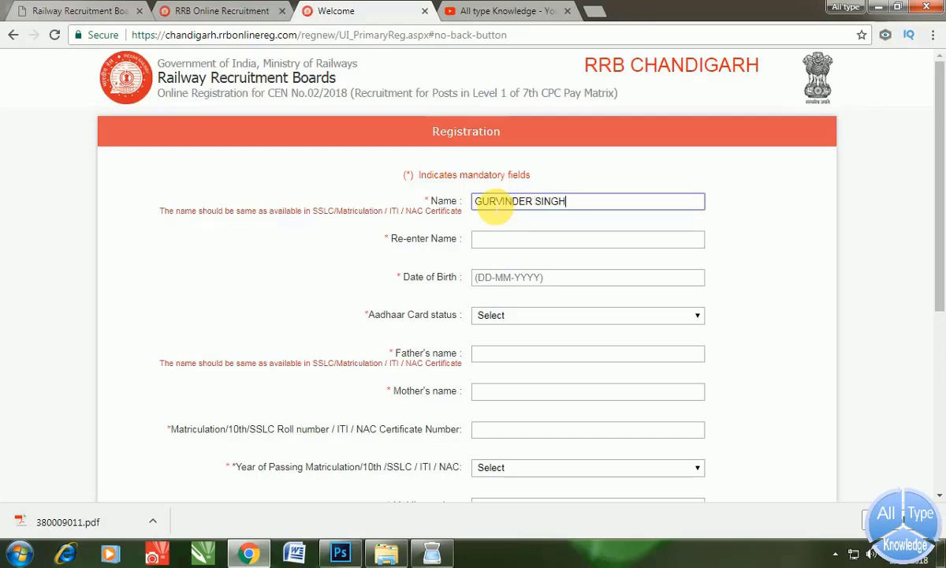
key("Tab")
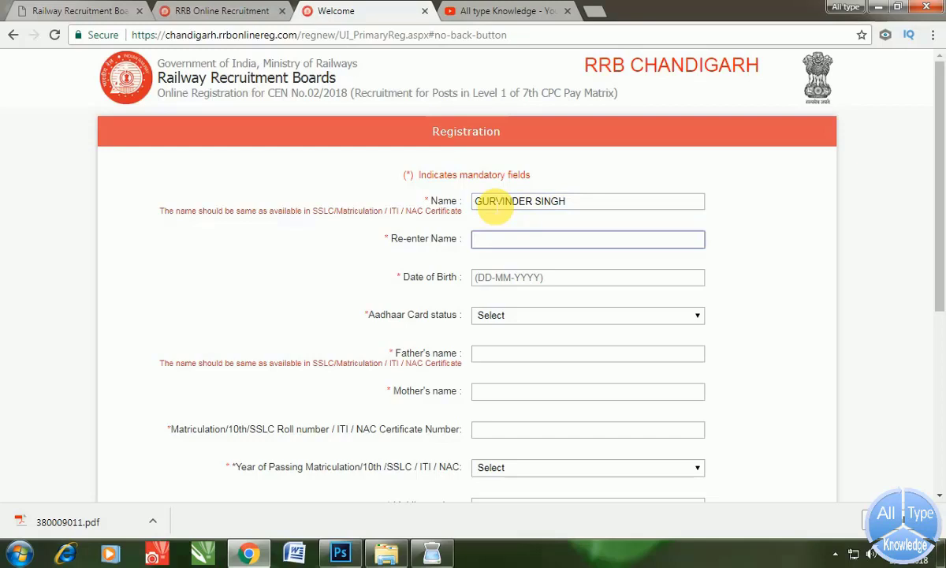
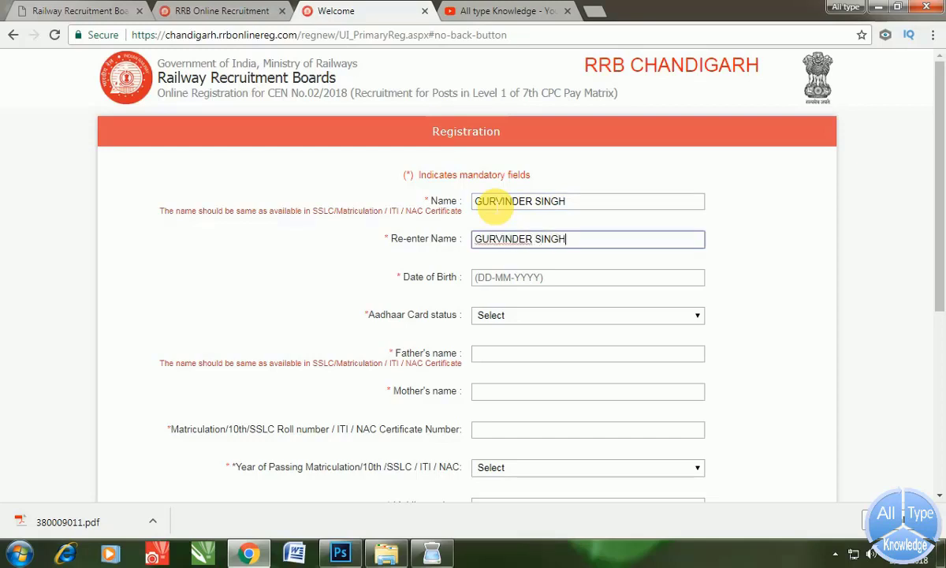
key("Tab")
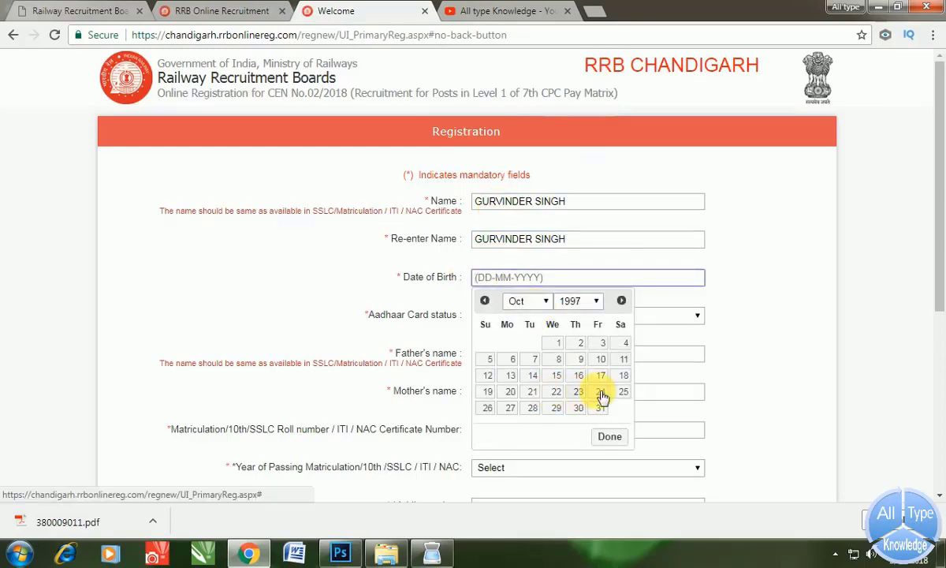
left_click(603, 394)
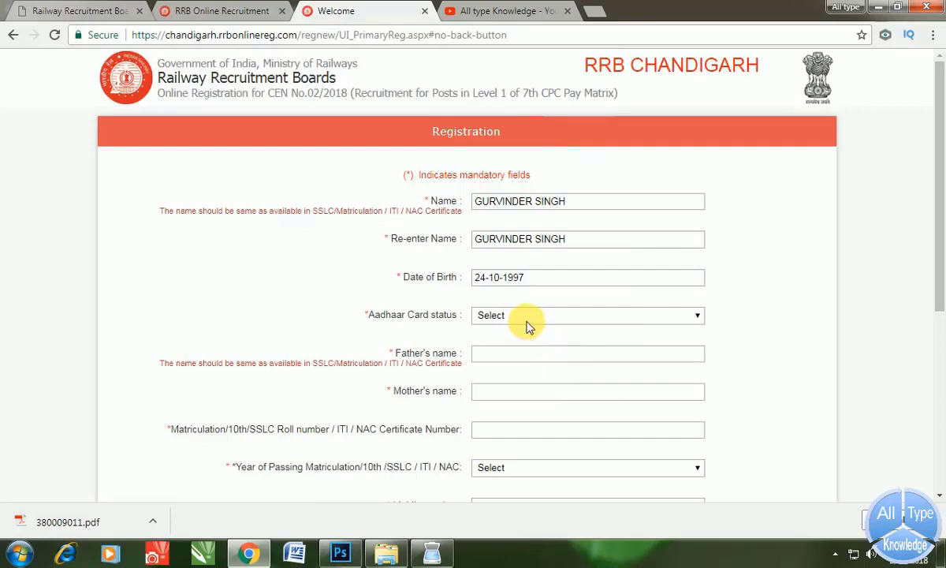
- Choose 'I have Aadhaar Card', enter the Aadhaar number, and fill in the father's and mother's names
left_click(528, 317)
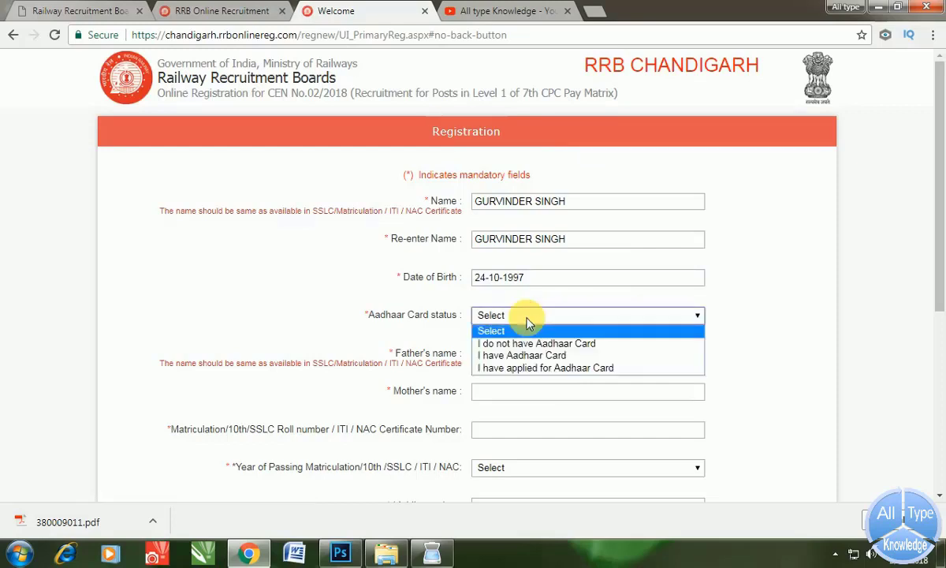
left_click(513, 355)
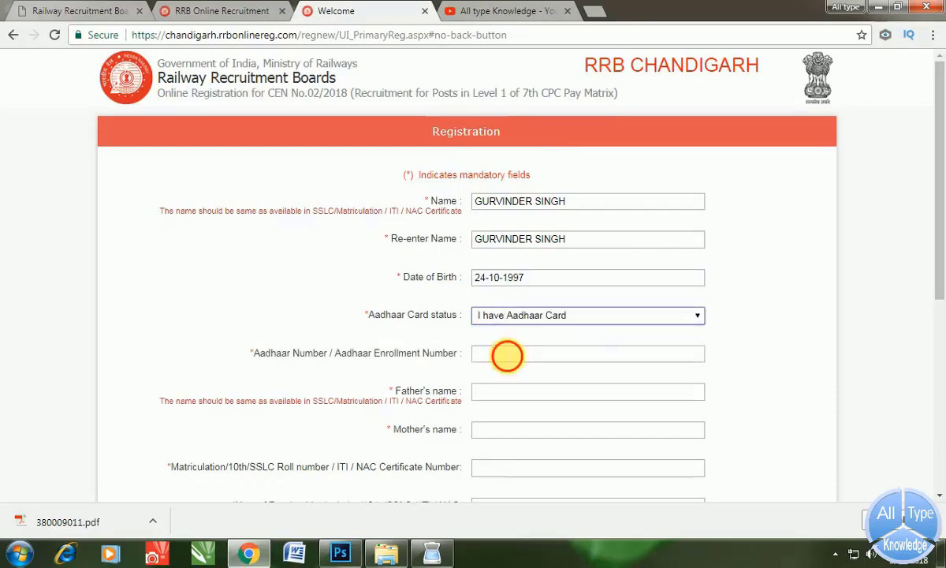
left_click(507, 355)
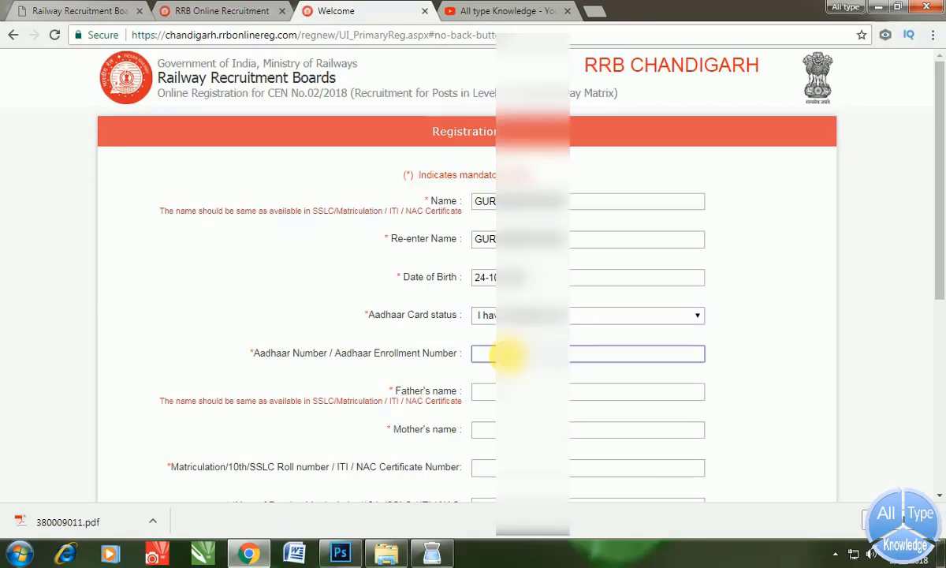
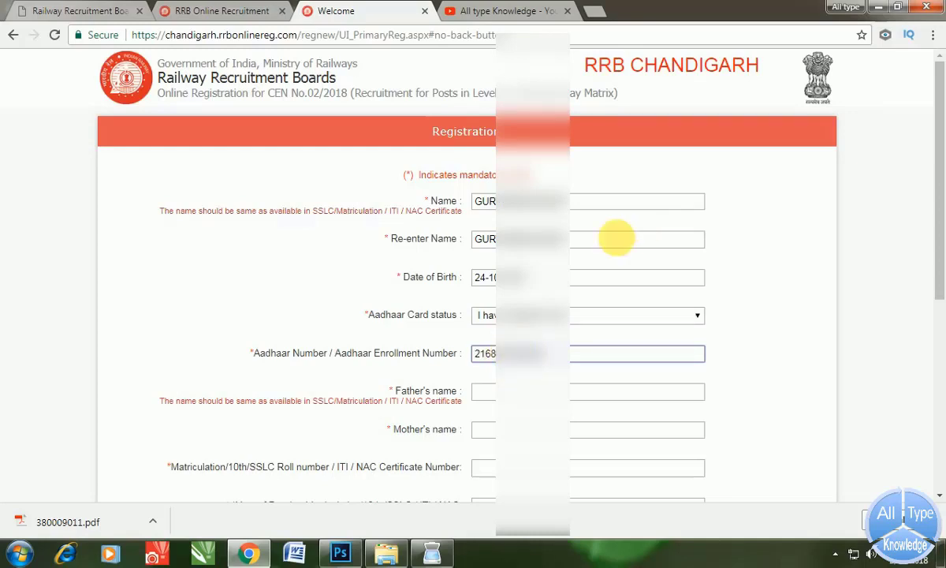
left_click(514, 391)
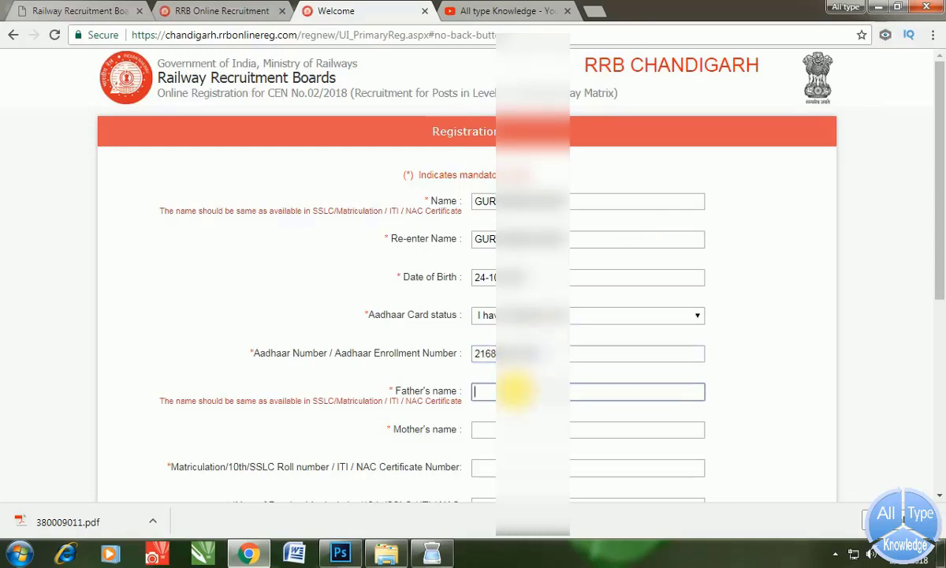
type("GUR")
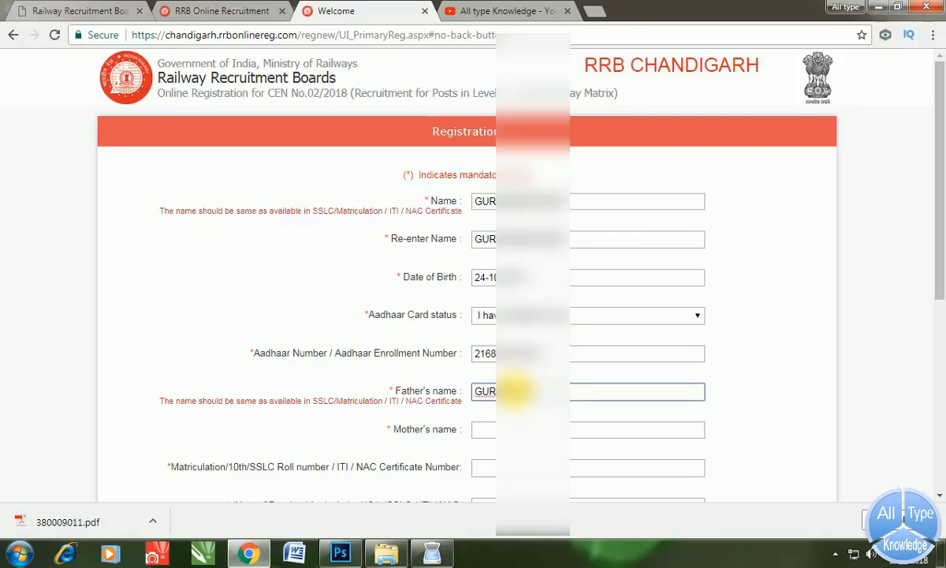
key("Tab")
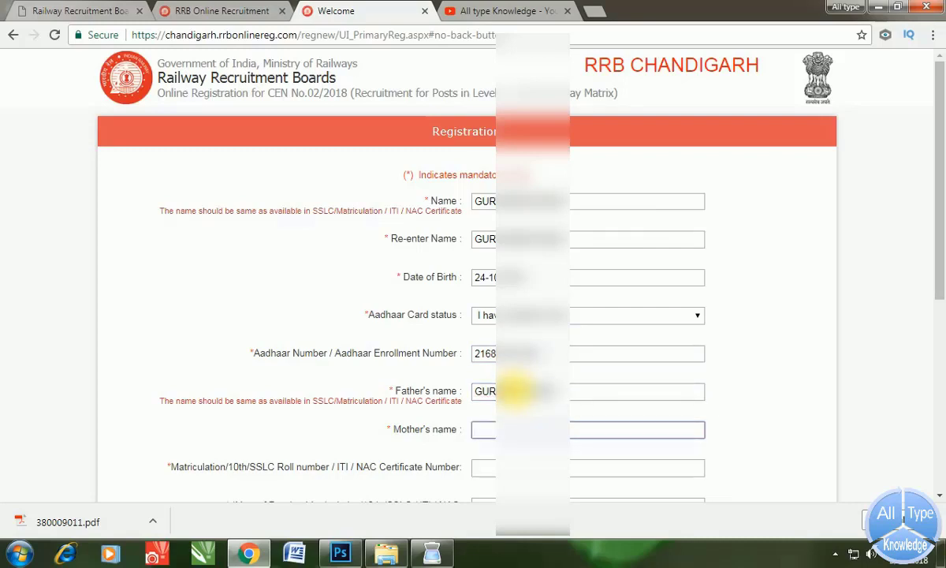
type("MAN")
- Enter the matriculation roll number and select 2015 as the year of passing
scroll(512, 392, "down", 1)
left_click(498, 395)
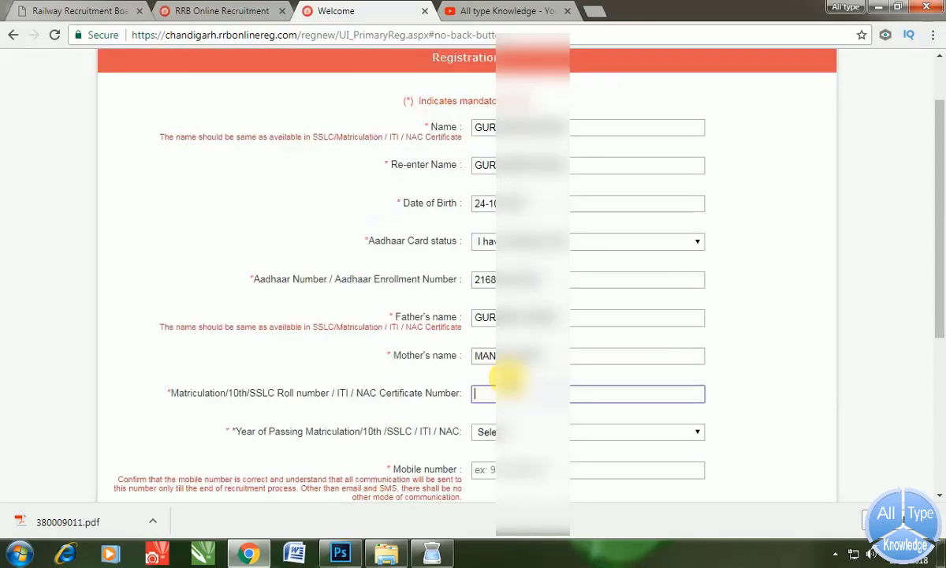
type("2015")
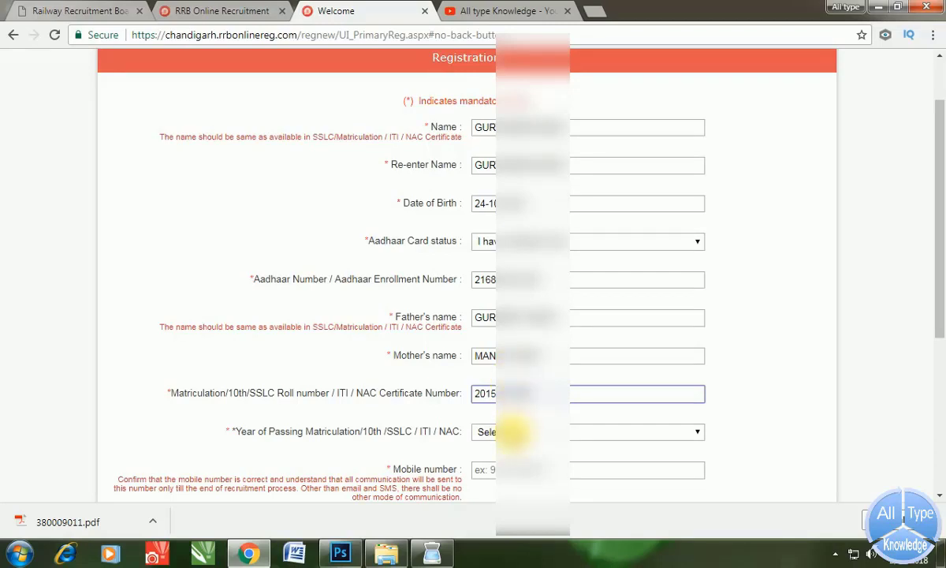
left_click(511, 431)
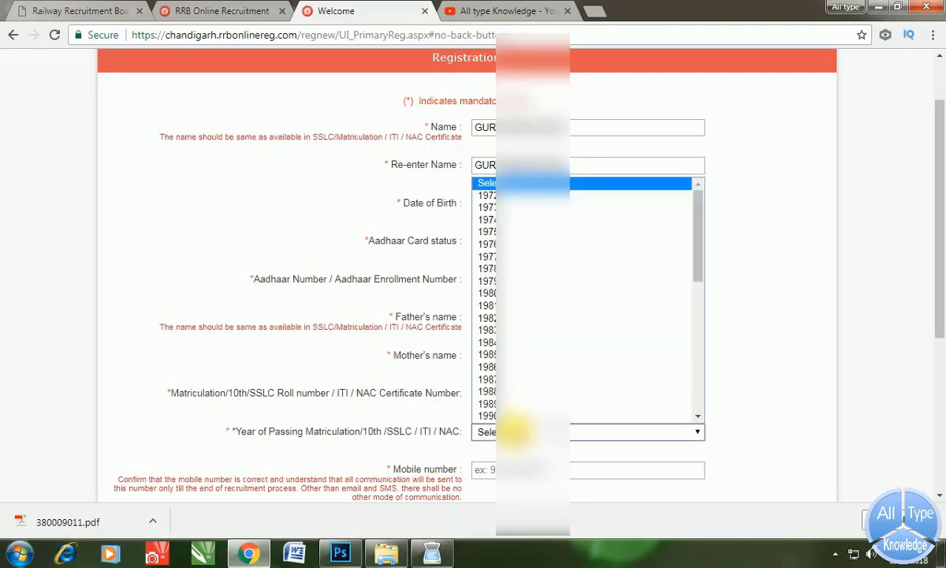
scroll(516, 415, "down", 4)
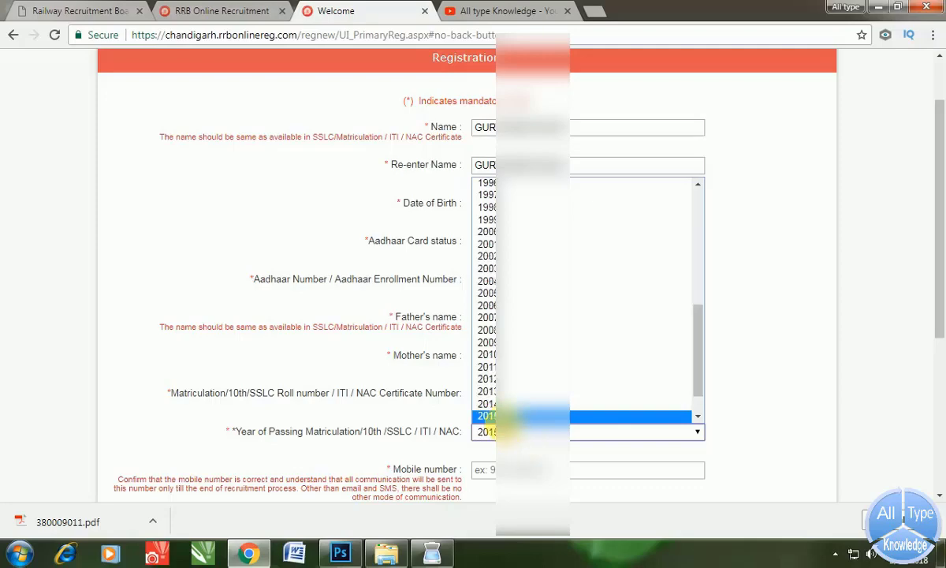
left_click(487, 416)
left_click(489, 416)
scroll(512, 391, "down", 2)
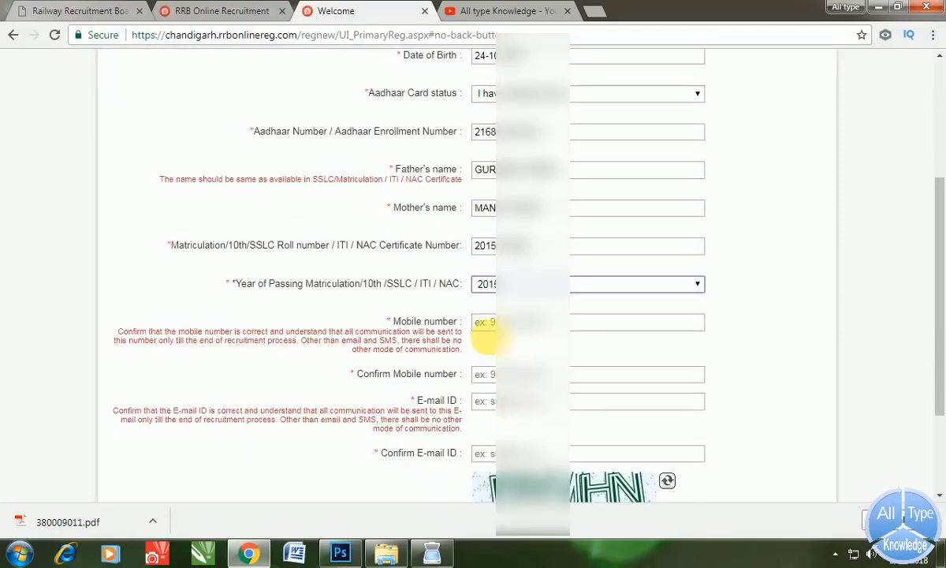
- Fill in the mobile number and e-mail ID along with their confirmation fields
left_click(485, 330)
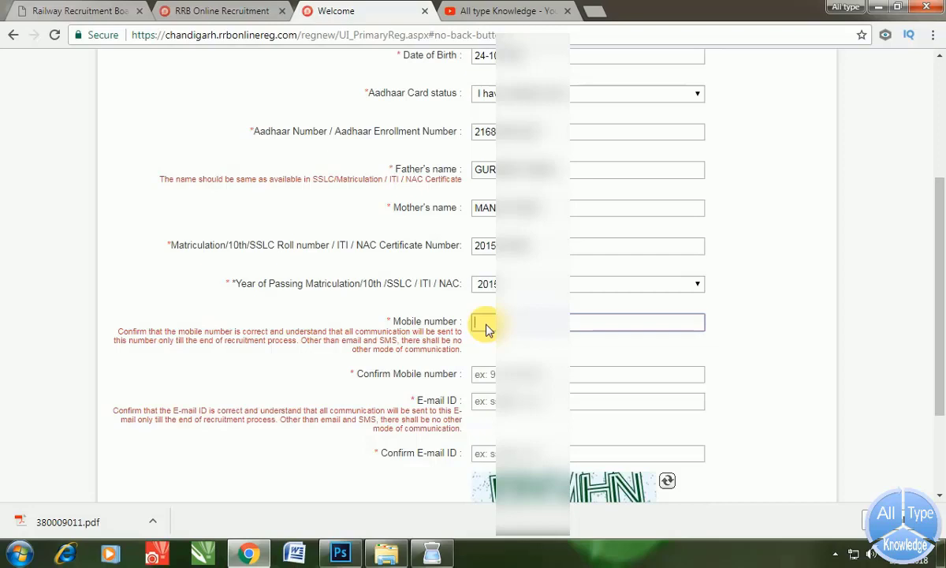
left_click(485, 329)
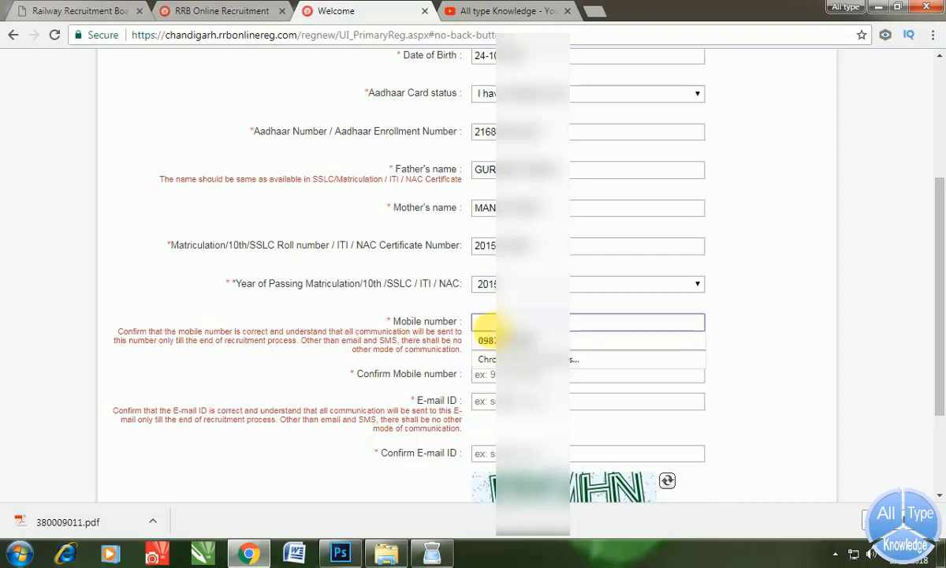
type("7696")
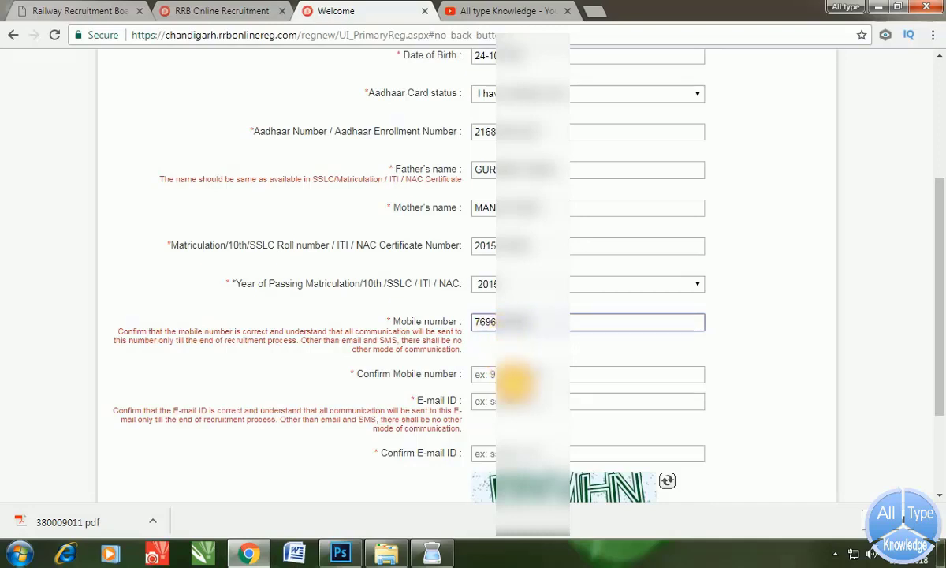
left_click(507, 376)
type("7")
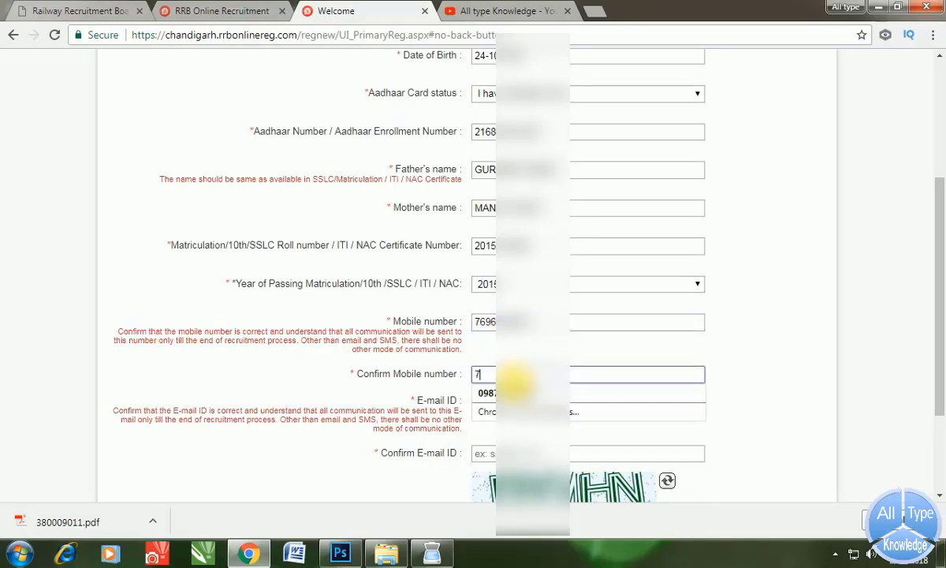
type("696")
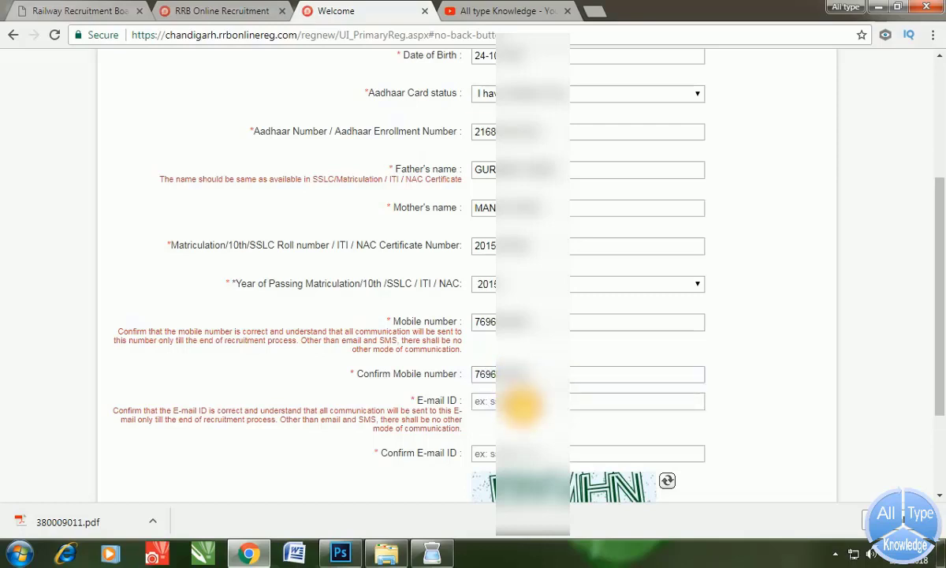
left_click(517, 400)
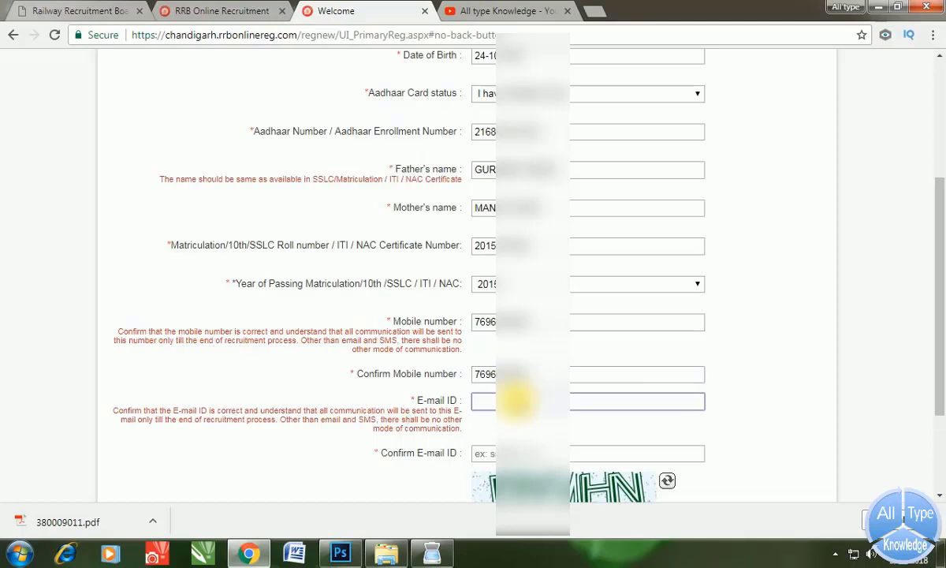
type("gs60")
left_click(486, 453)
key("ctrl+v")
scroll(486, 451, "down", 2)
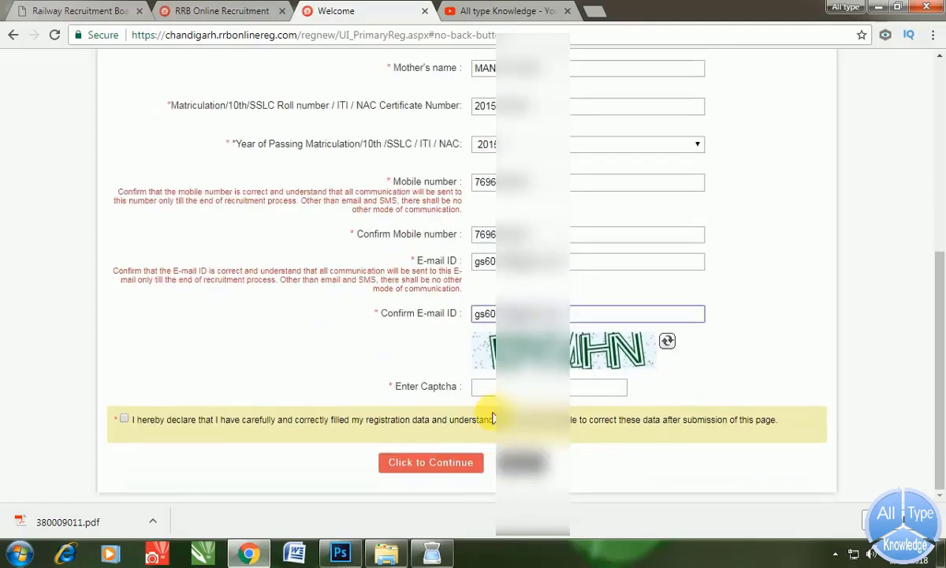
- Enter the captcha, accept the registration declaration and submit the form
left_click(485, 386)
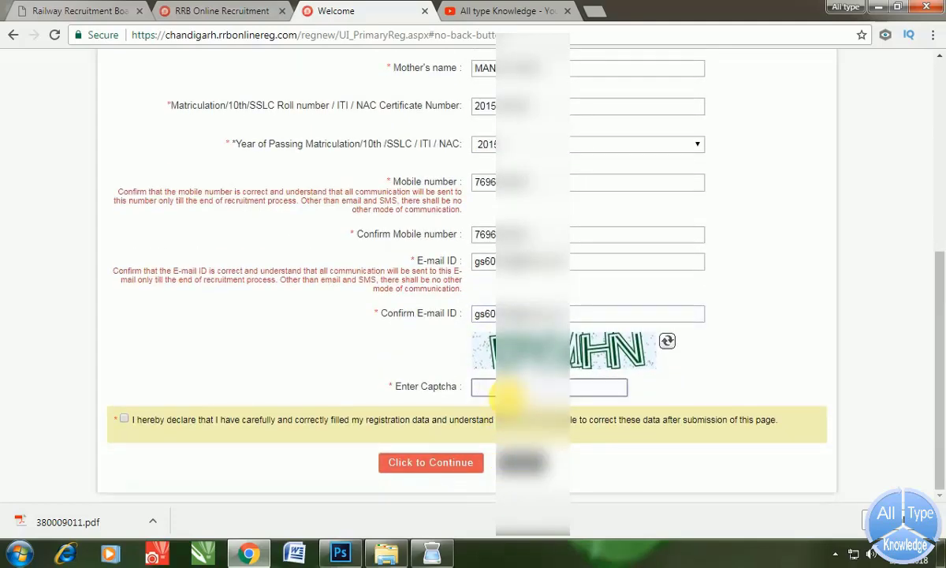
type("DYM")
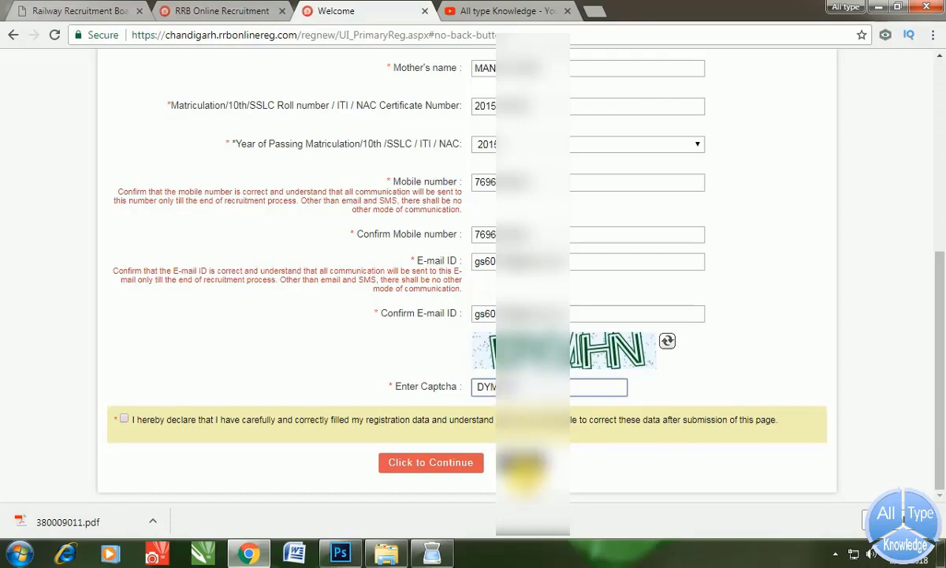
left_click(126, 420)
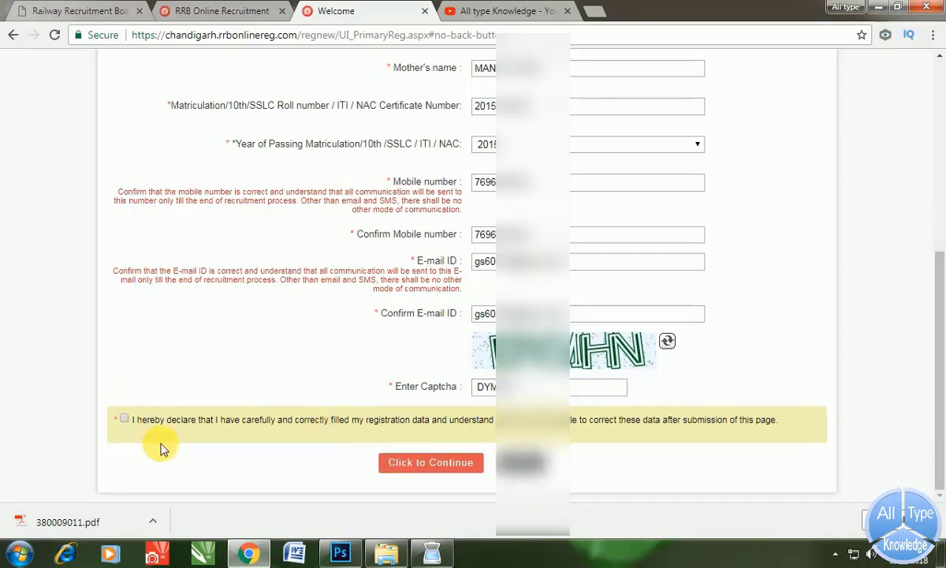
left_click(447, 468)
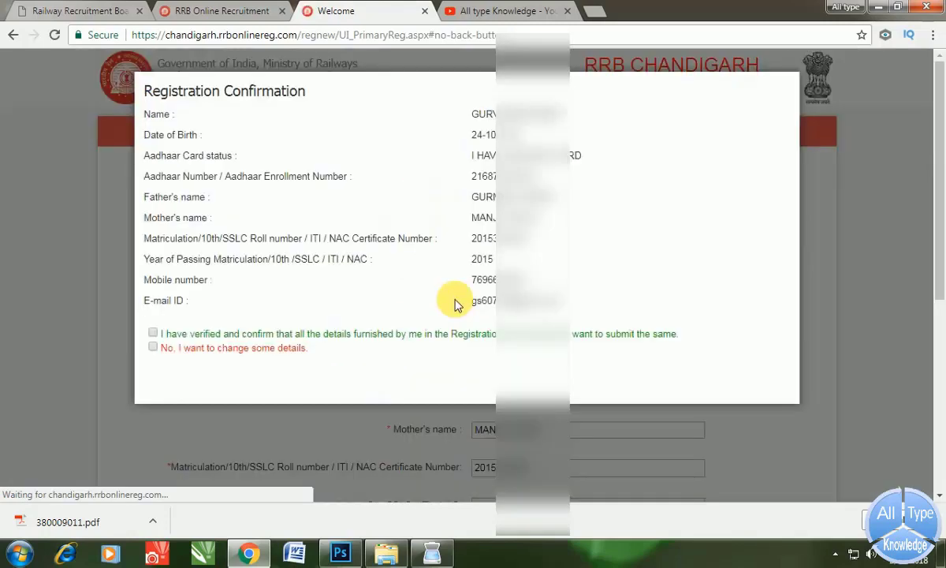
- Tick 'I have verified and confirm', submit the details, and proceed to Verify through OTP
left_click(153, 333)
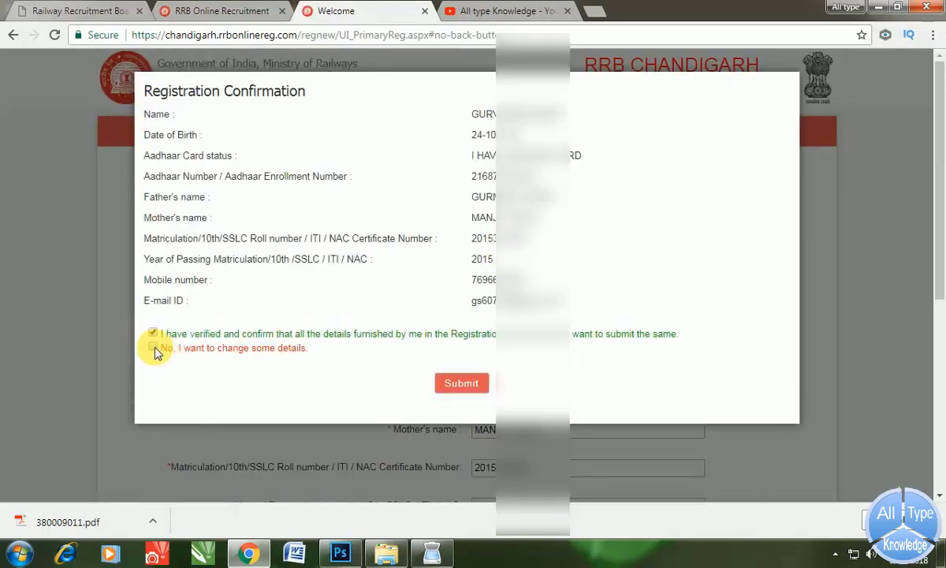
left_click(153, 347)
left_click(153, 333)
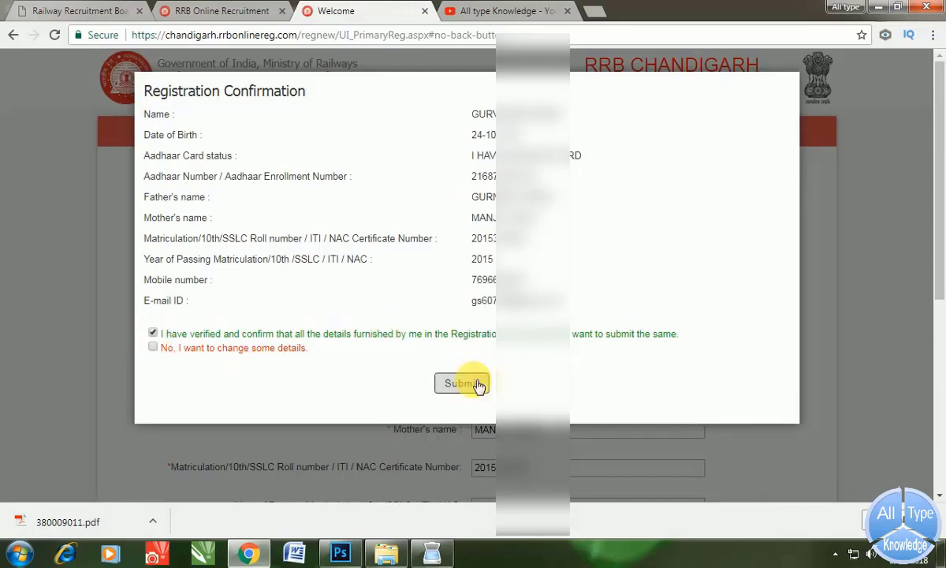
left_click(462, 383)
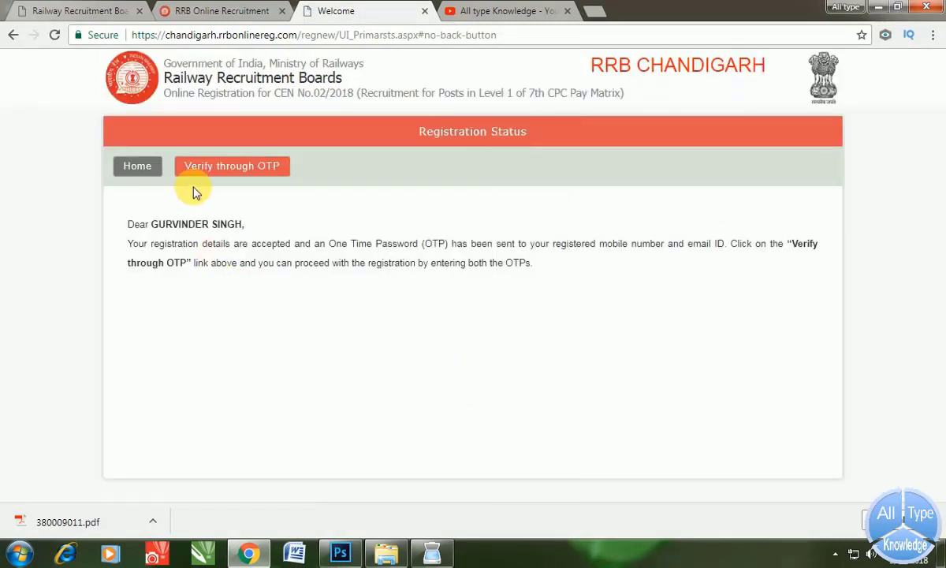
left_click(250, 166)
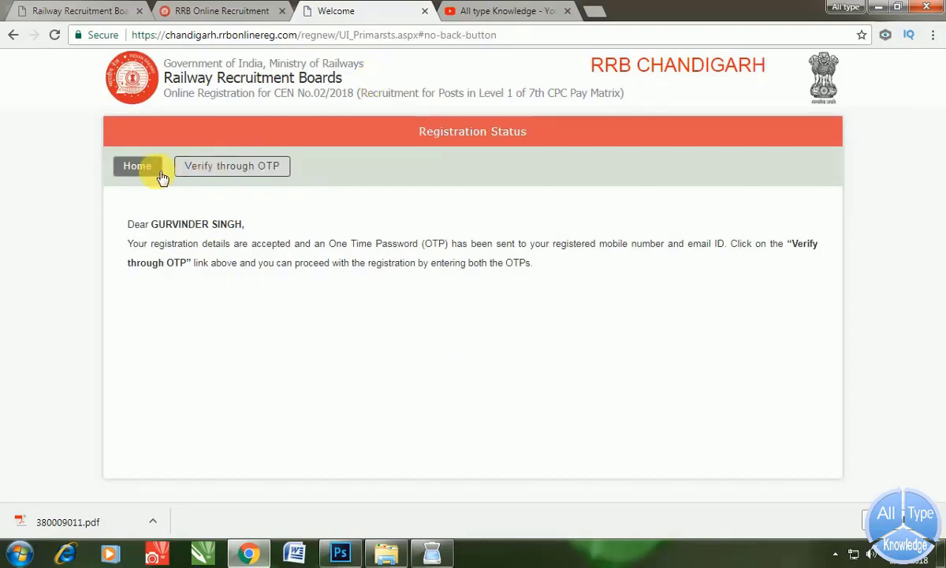
left_click(241, 181)
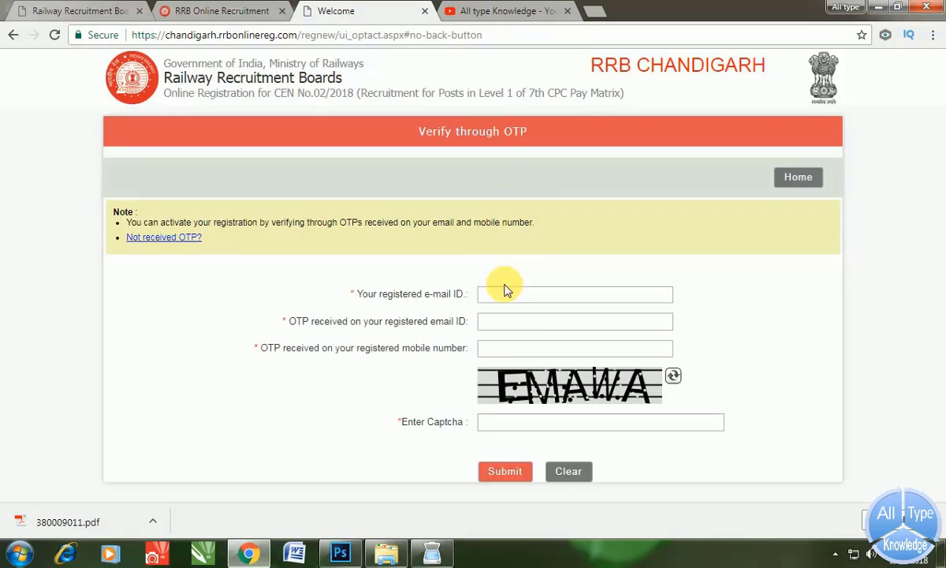
- Enter the registered e-mail, the e-mail and mobile OTPs, and the captcha, then submit
left_click(503, 296)
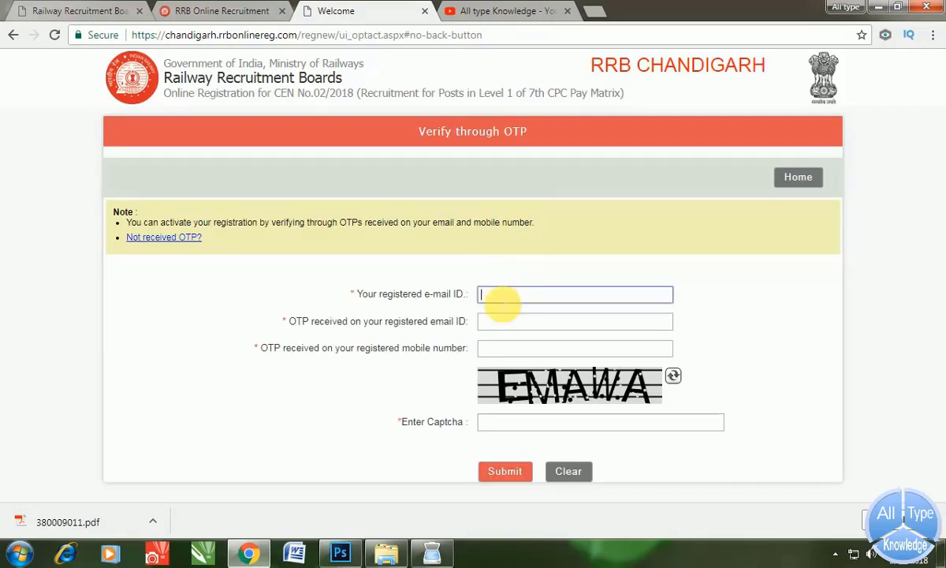
type("gs")
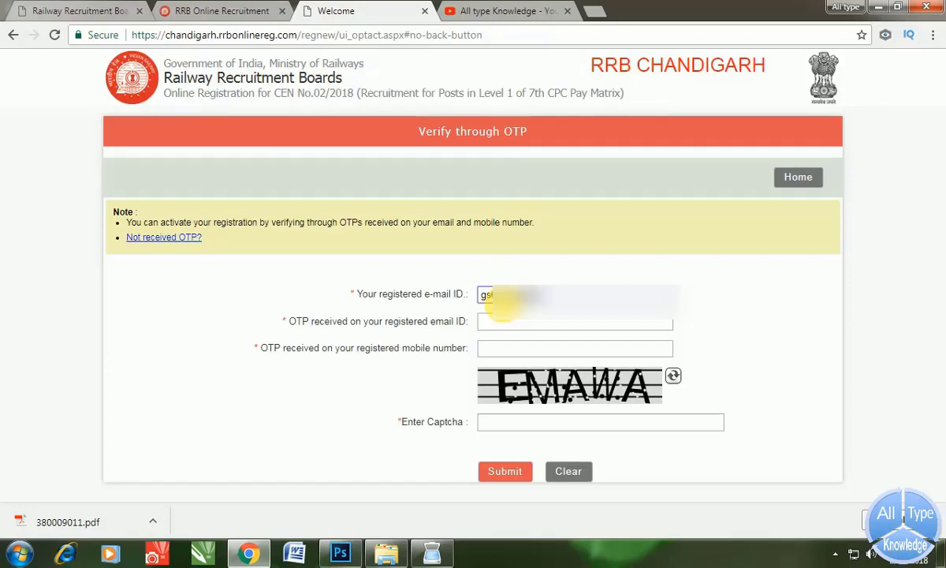
key("ctrl+t")
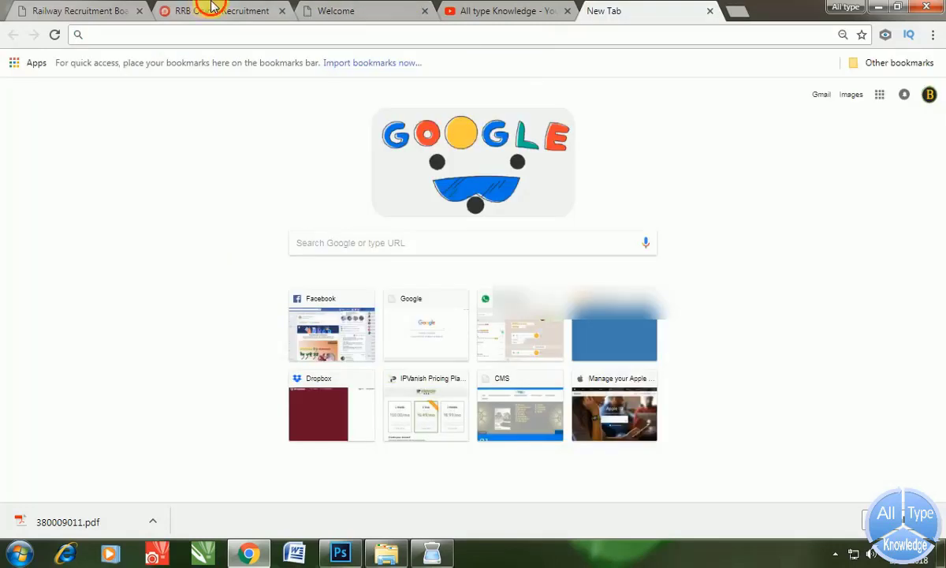
left_click(207, 10)
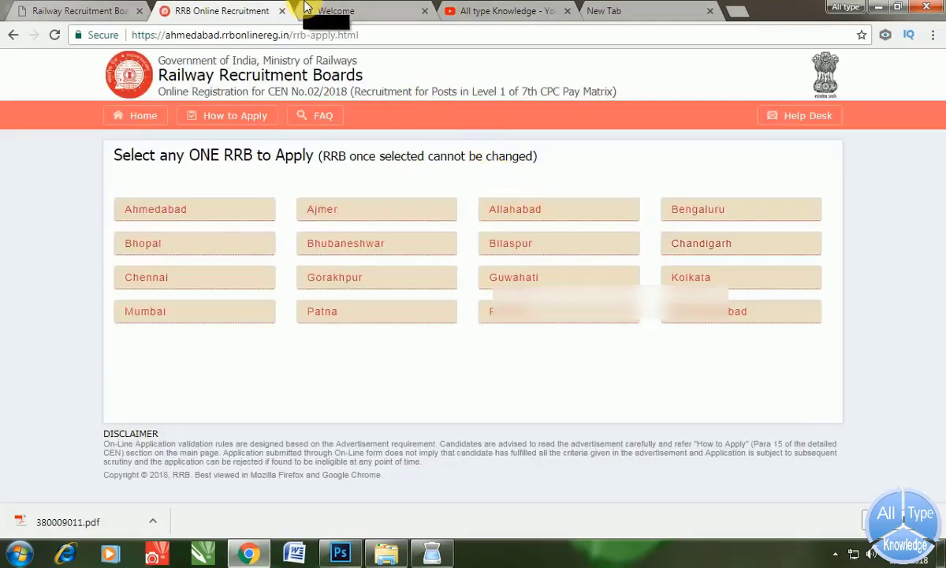
left_click(307, 8)
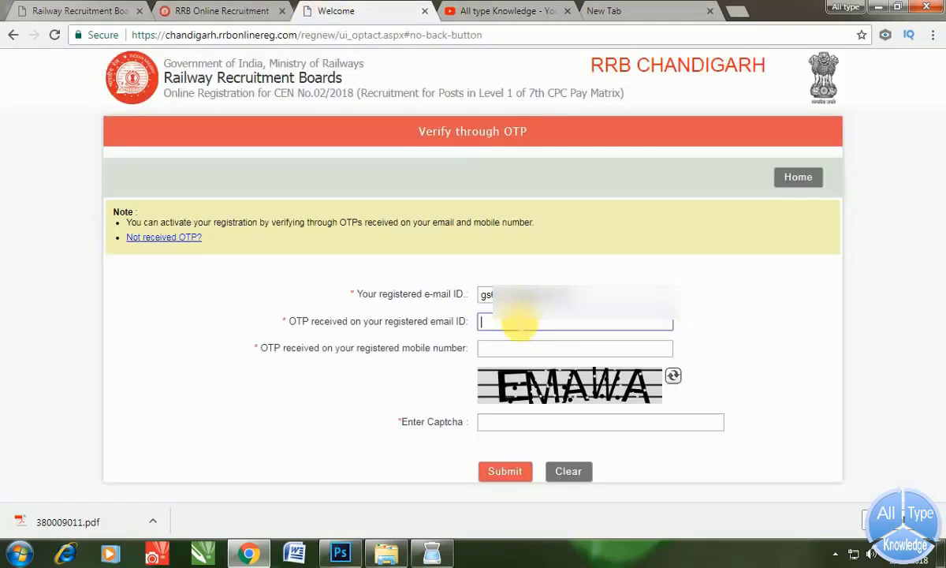
left_click(509, 352)
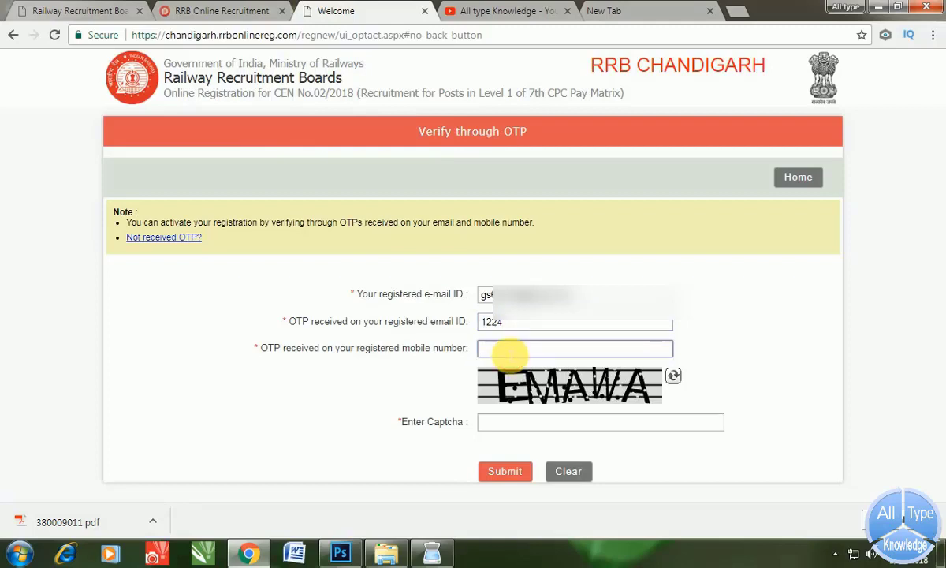
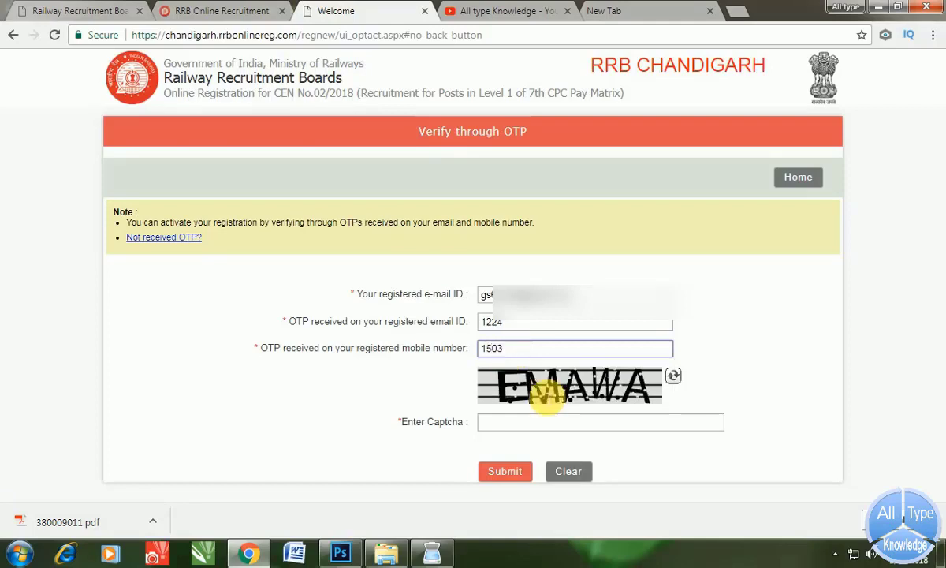
left_click(509, 426)
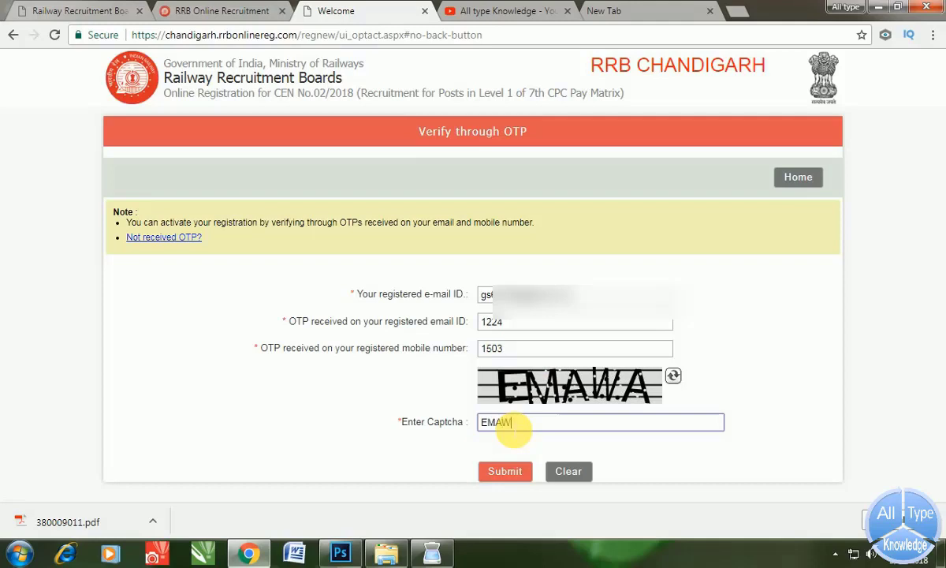
type("EMAWA")
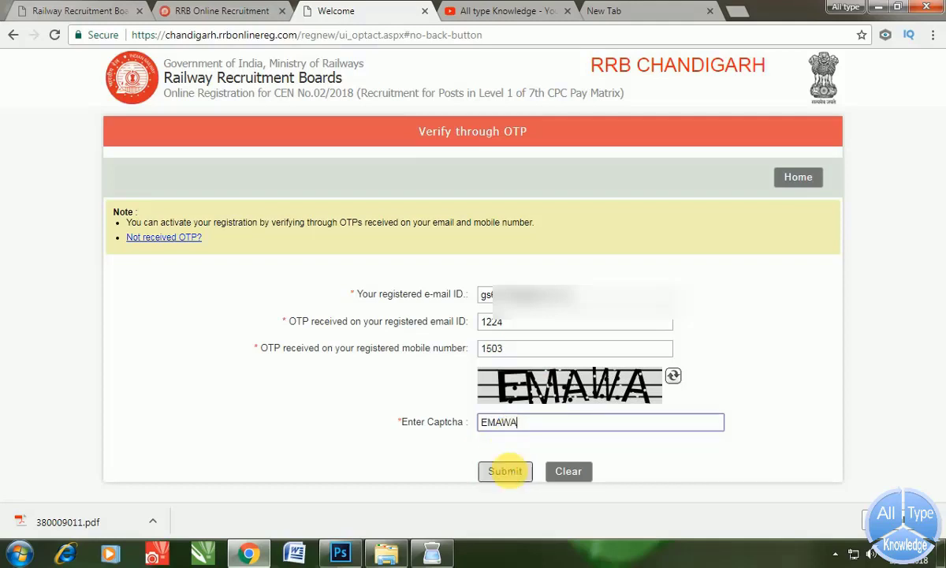
left_click(504, 473)
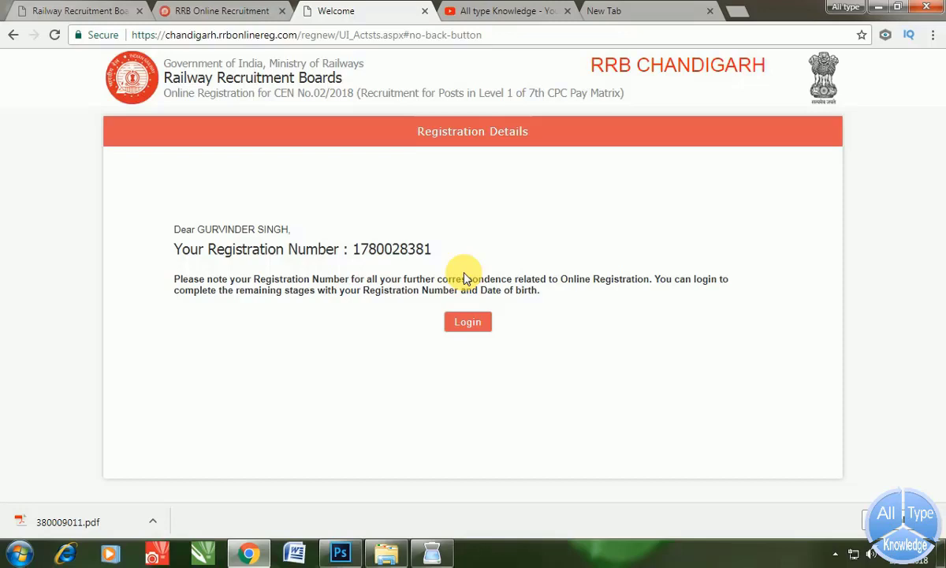
- Log in with the registration number, date of birth from the calendar, and the captcha
left_click(481, 329)
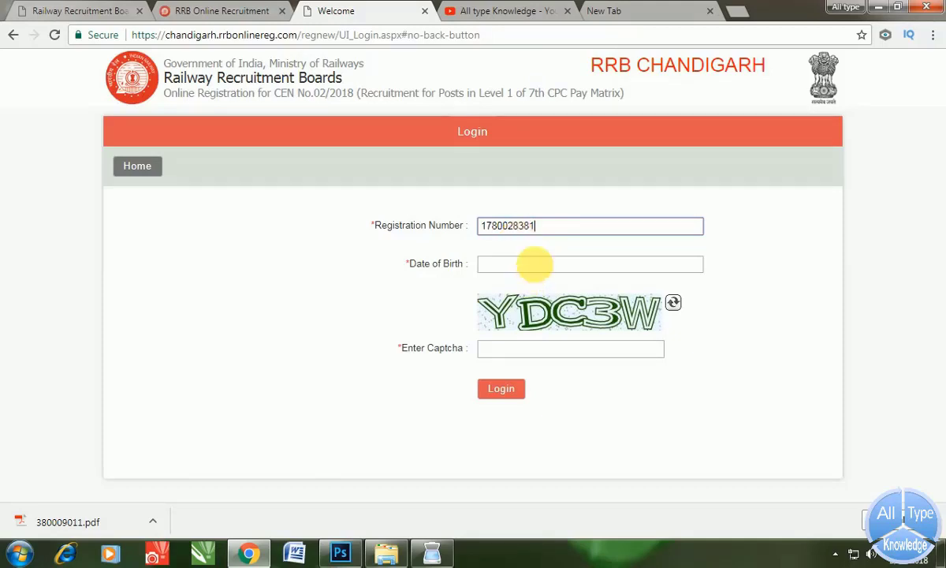
left_click(538, 265)
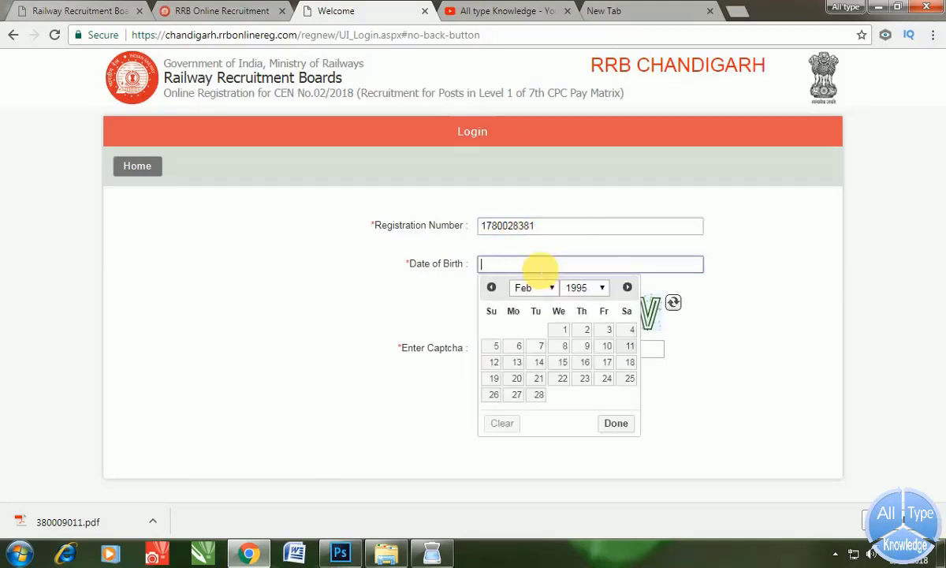
left_click(601, 288)
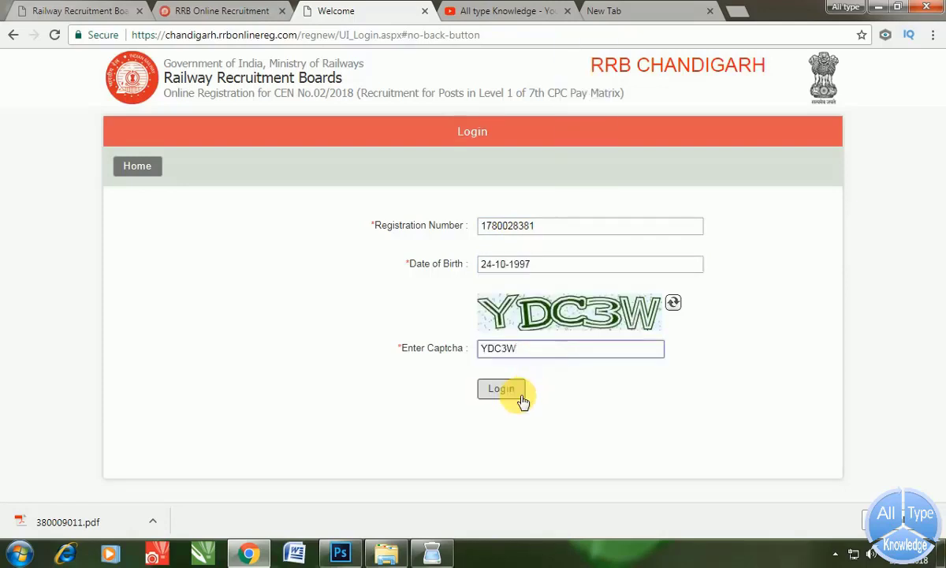
left_click(519, 391)
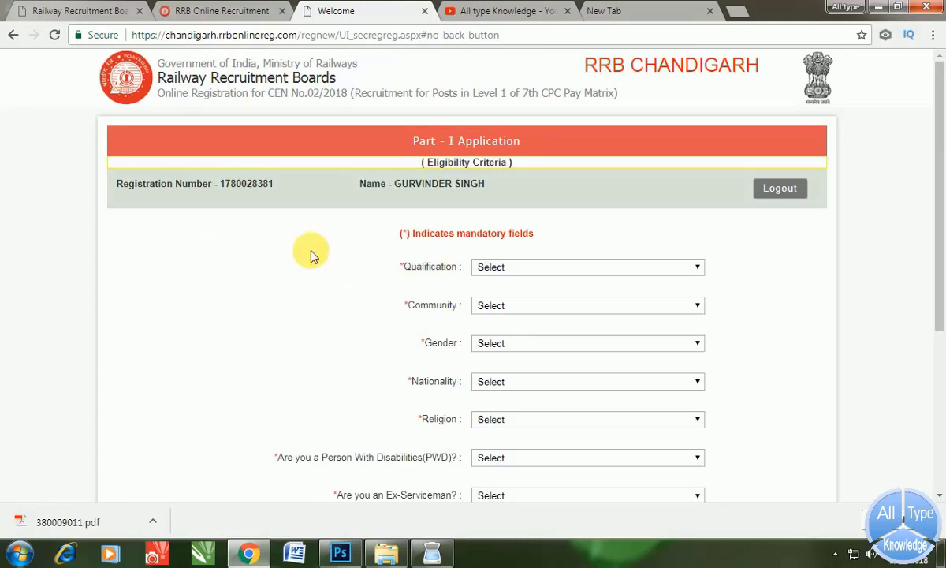
- Set qualification to 10th PASS WITH ITI with trade Computer Operator and Programming Assistant
scroll(431, 248, "down", 2)
scroll(430, 249, "up", 1)
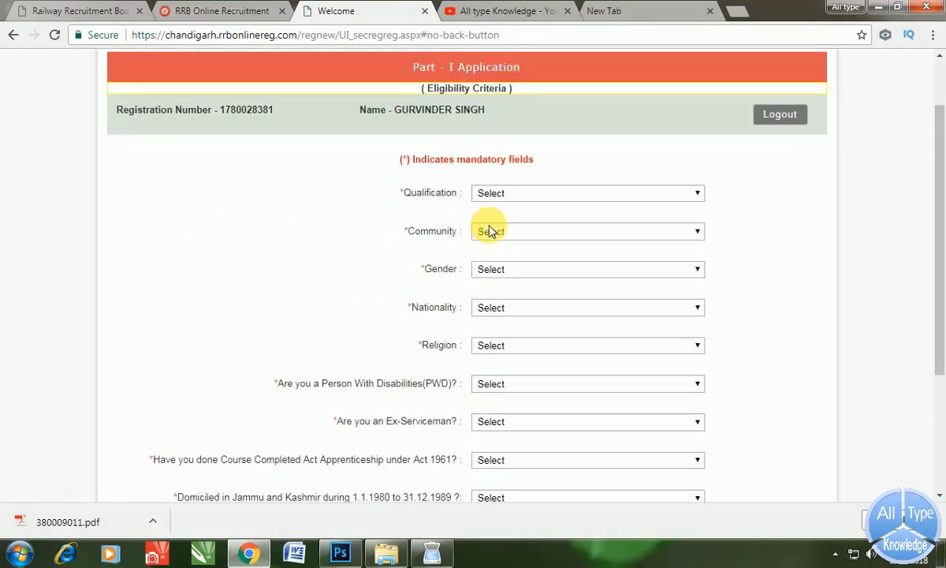
left_click(498, 194)
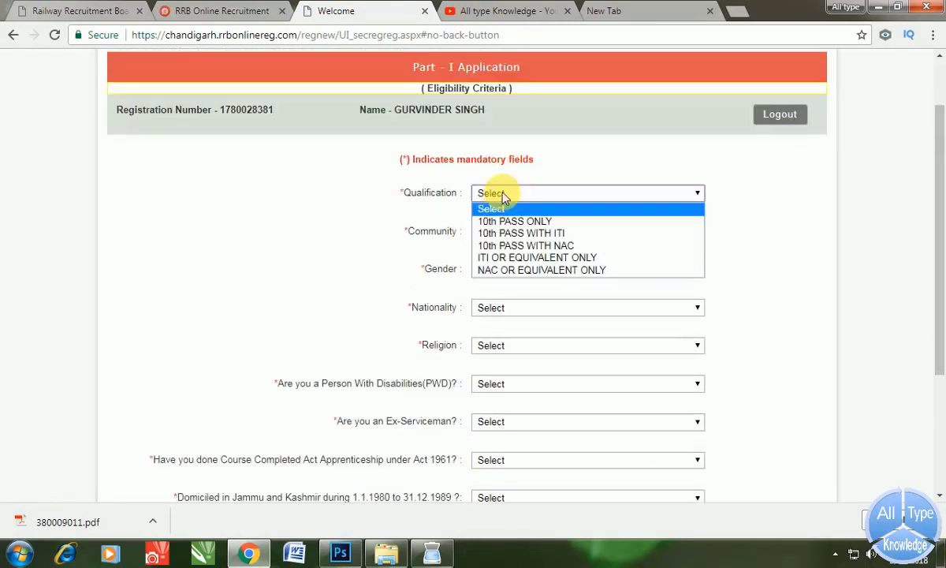
left_click(511, 235)
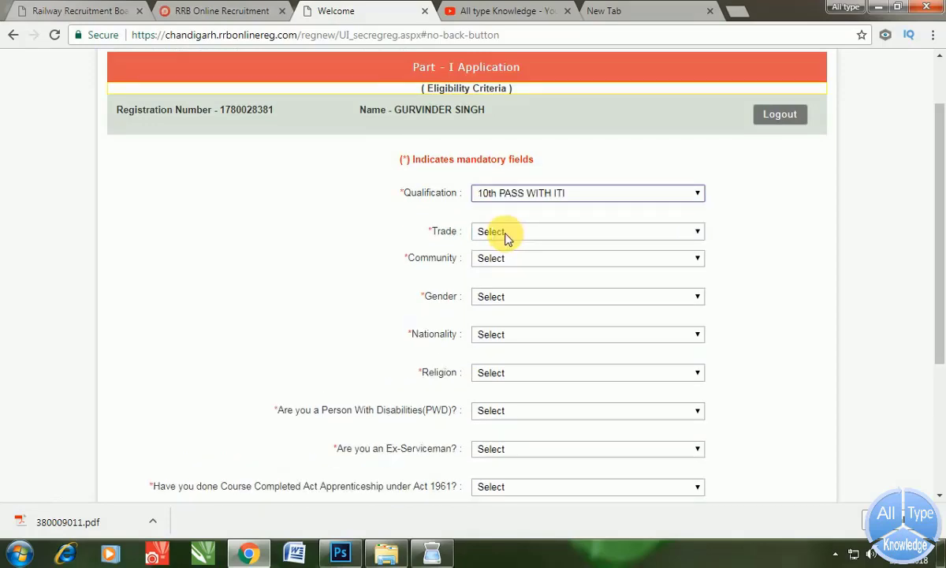
left_click(509, 237)
scroll(514, 352, "down", 10)
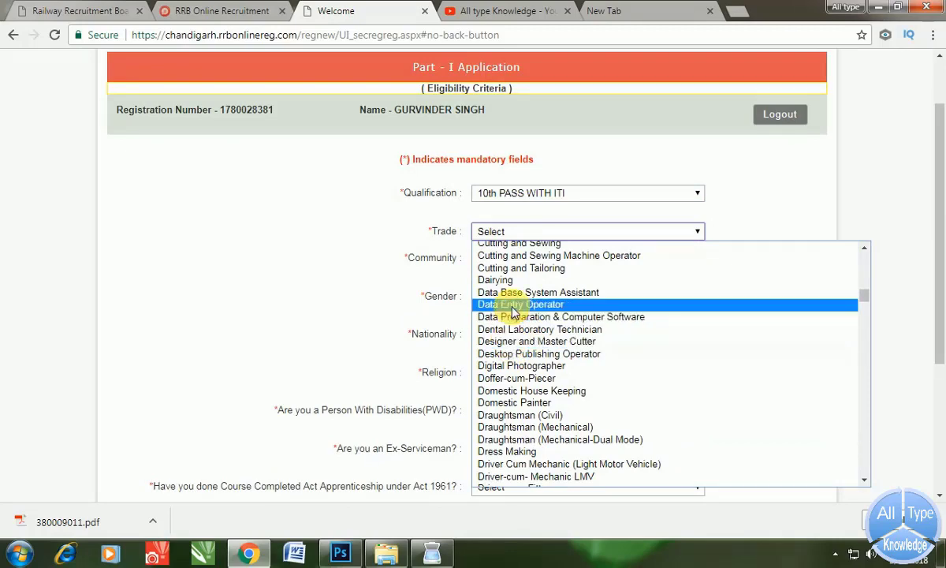
scroll(514, 310, "up", 4)
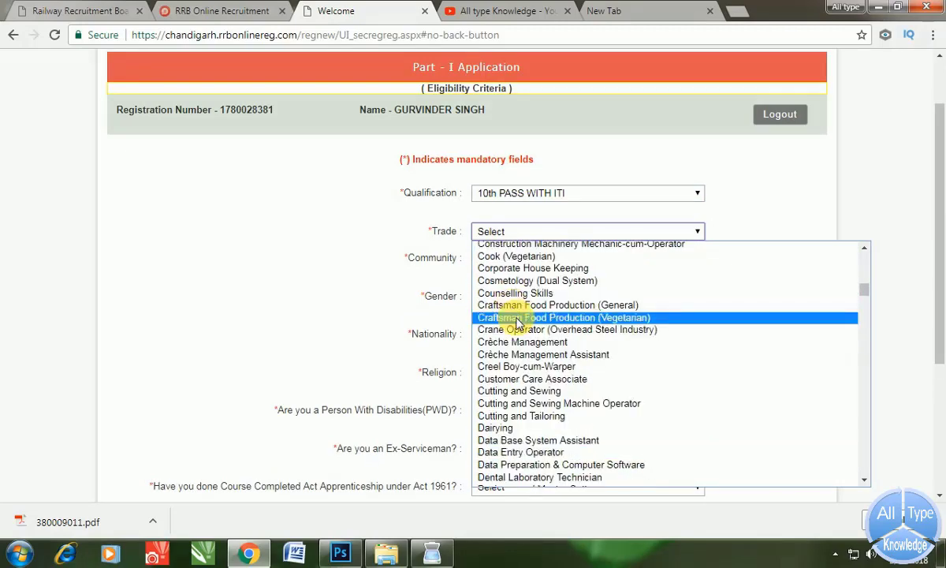
scroll(514, 315, "up", 4)
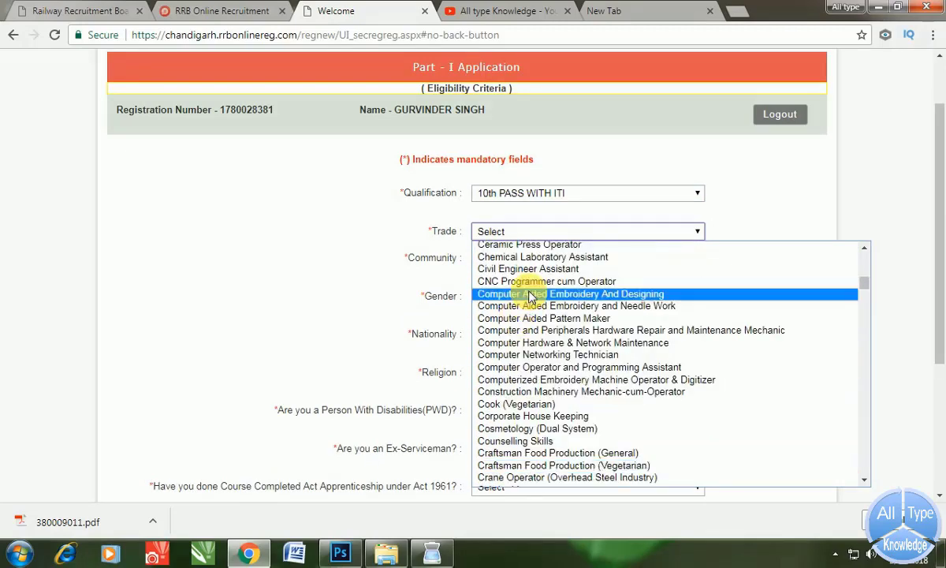
left_click(546, 368)
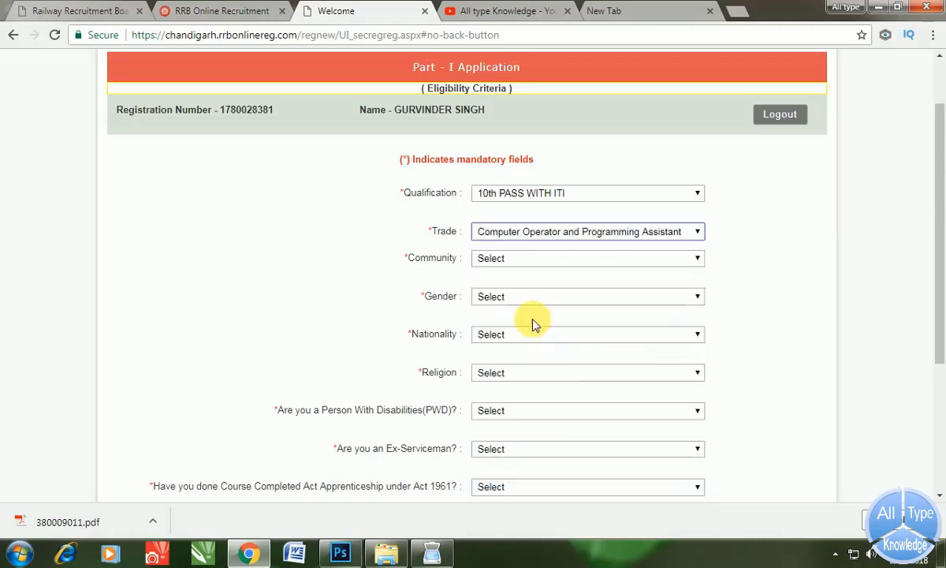
- Set the community to SC (SCHEDULED CASTE)
left_click(501, 260)
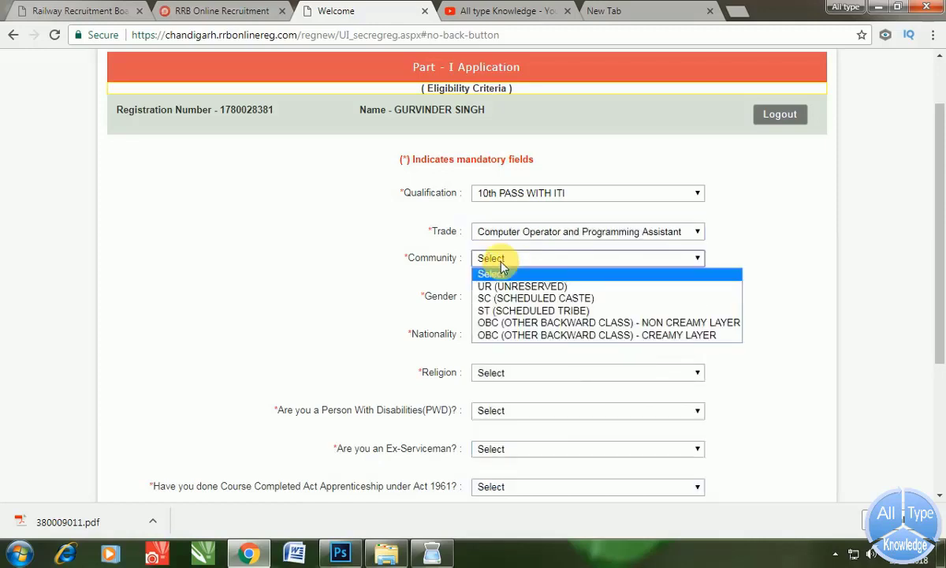
left_click(522, 302)
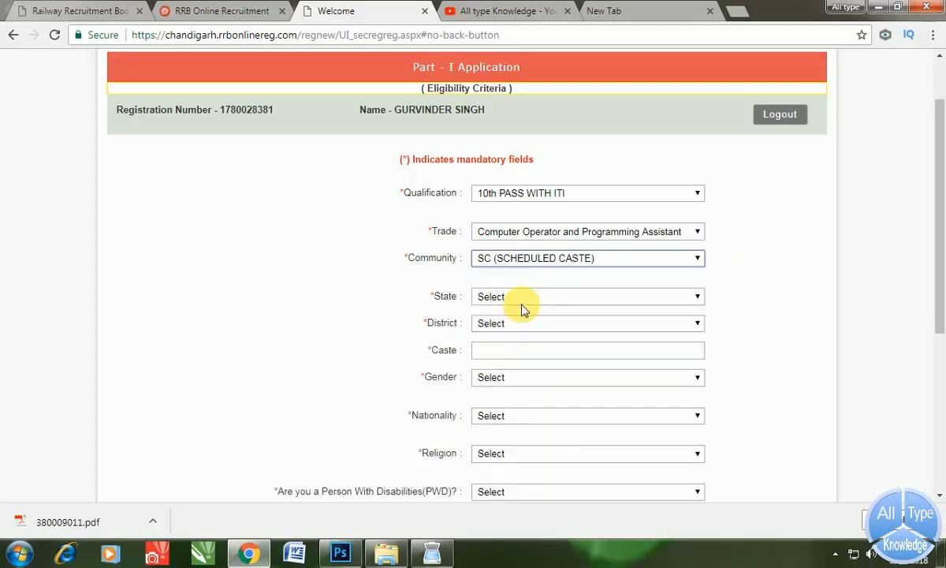
left_click(517, 300)
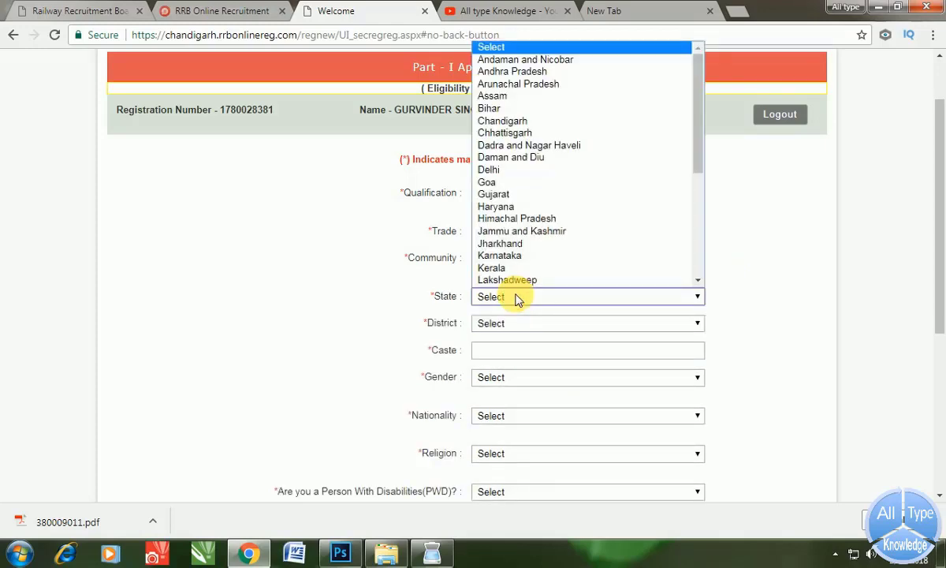
left_click(518, 299)
left_click(530, 262)
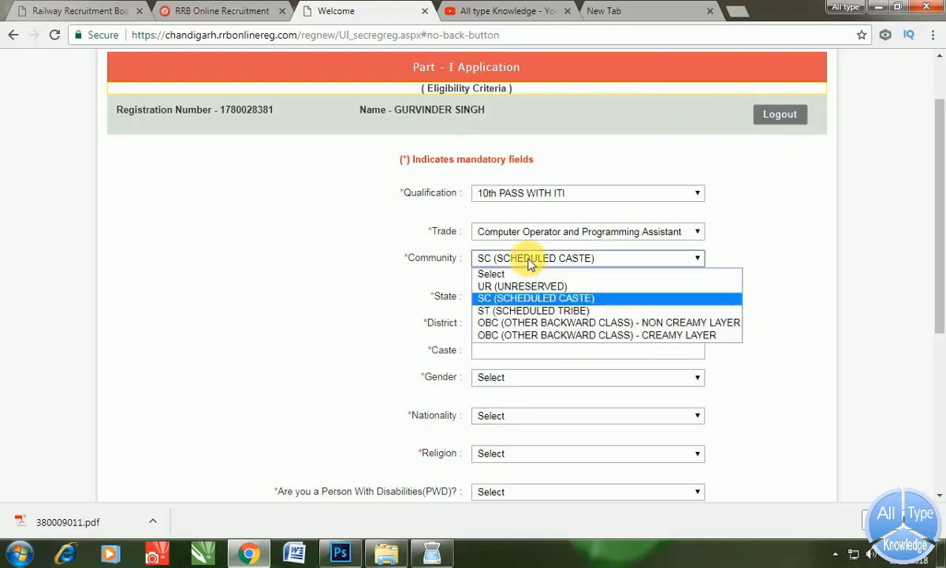
left_click(529, 262)
- Choose Punjab as the state and Hoshiarpur as the district
left_click(509, 300)
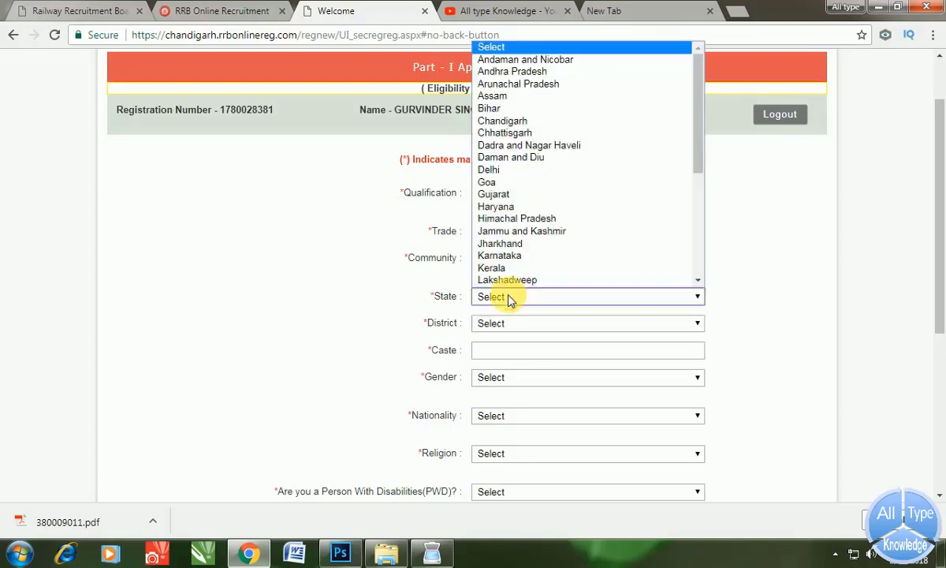
key("p")
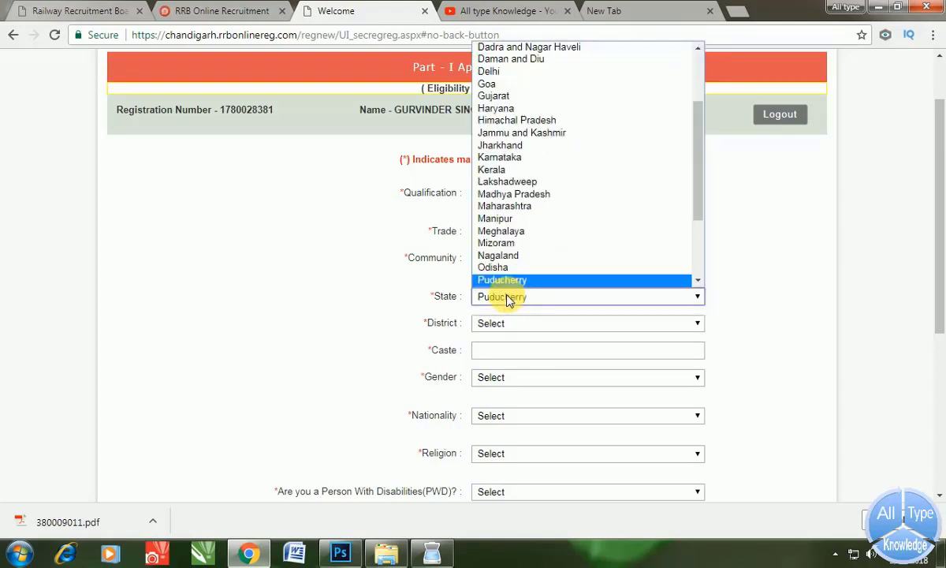
scroll(490, 260, "down", 3)
left_click(493, 183)
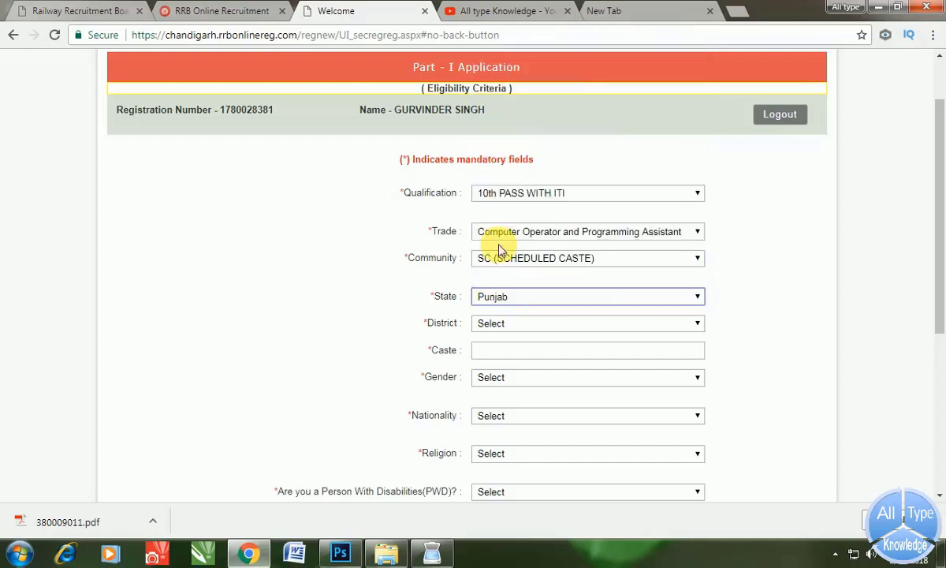
left_click(493, 323)
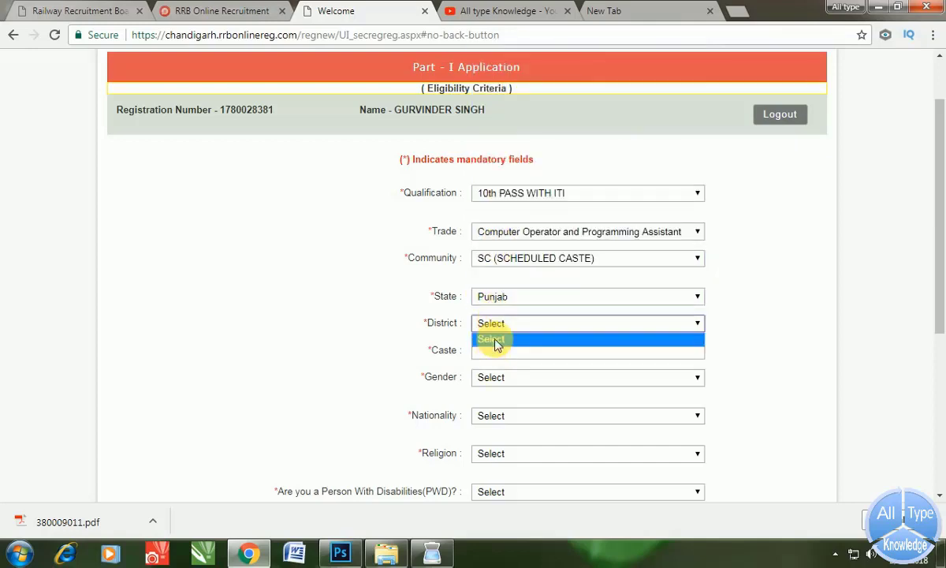
left_click(497, 324)
left_click(497, 324)
left_click(497, 324)
left_click(497, 324)
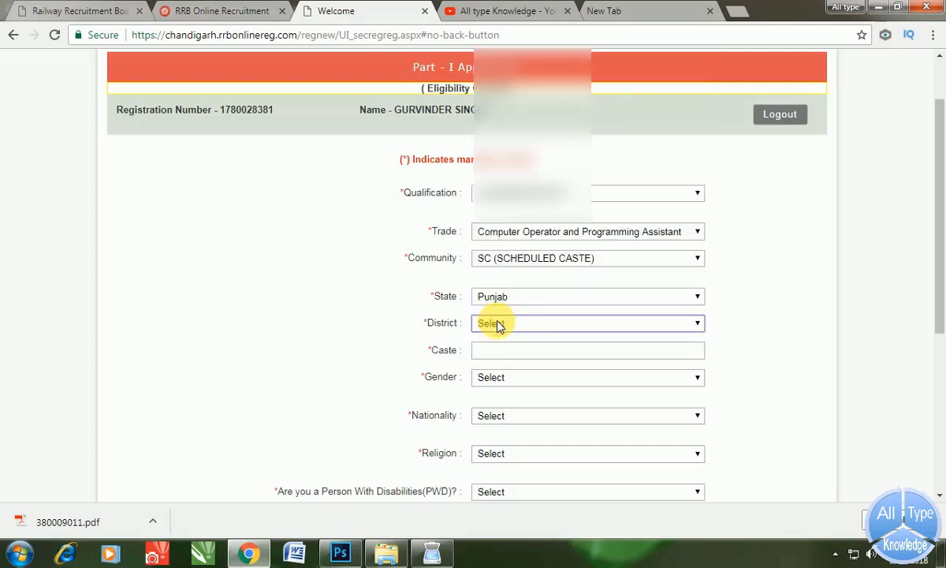
left_click(511, 169)
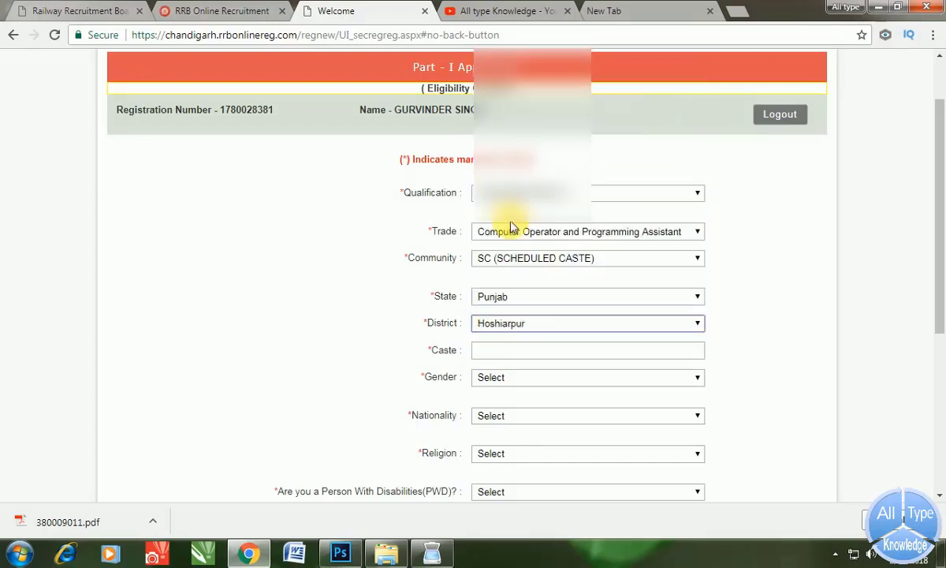
- Enter caste 'Jat Sikh', gender MALE, nationality CITIZEN OF INDIA and religion HINDU
scroll(511, 227, "down", 2)
left_click(484, 204)
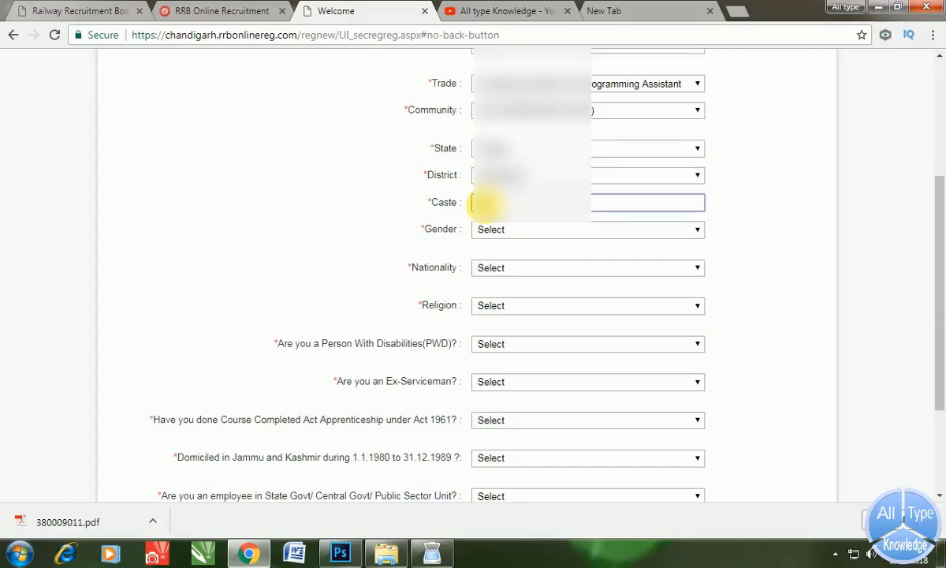
type("Jat Sikh")
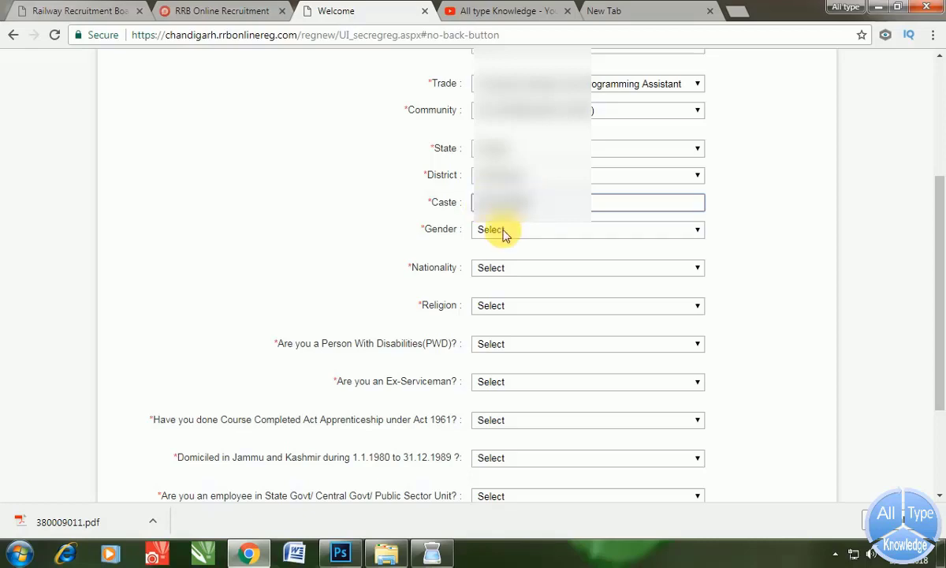
left_click(503, 232)
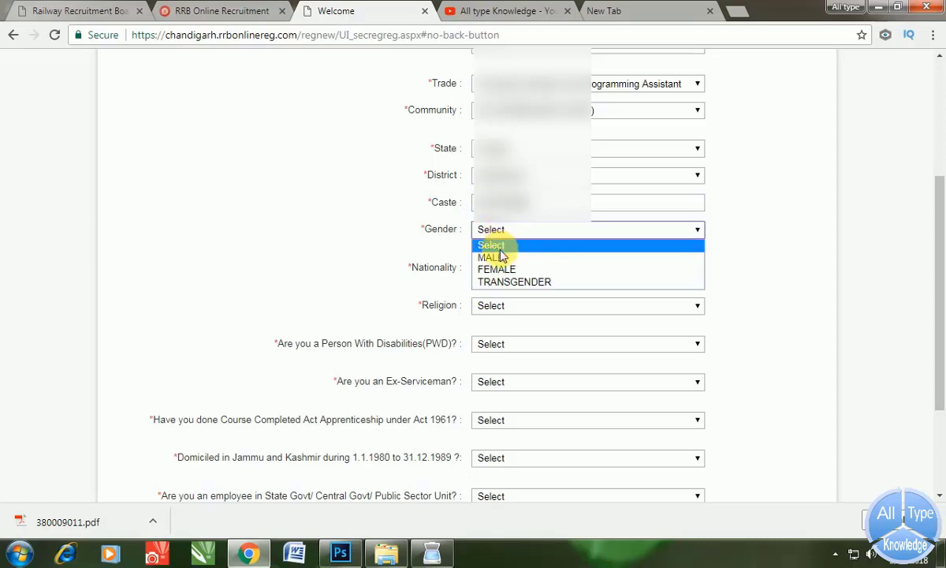
left_click(503, 256)
scroll(504, 241, "down", 1)
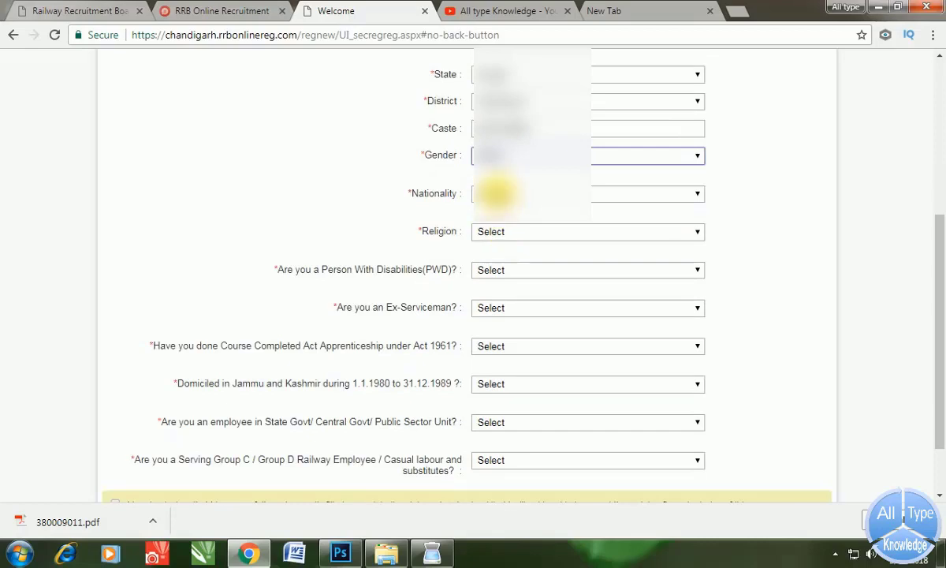
left_click(496, 193)
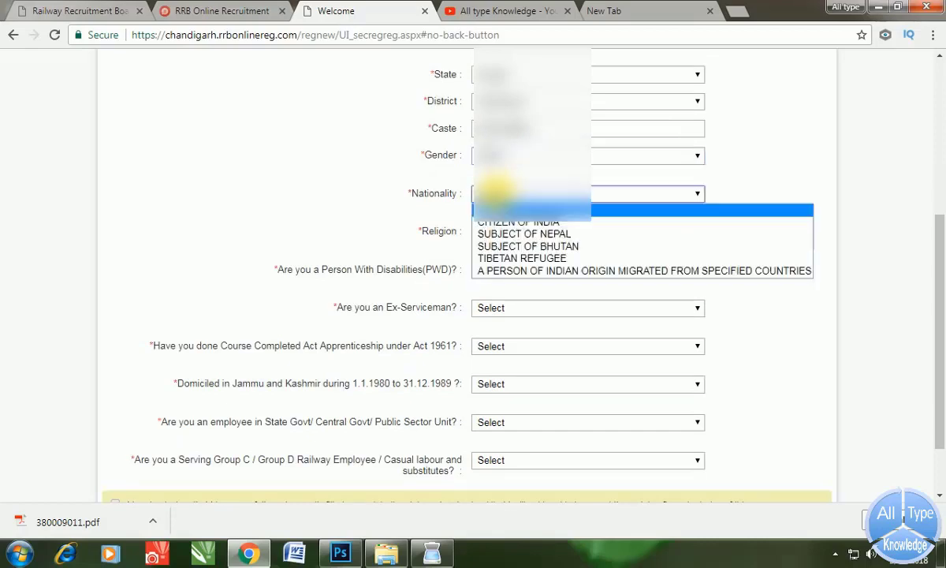
left_click(511, 223)
left_click(509, 231)
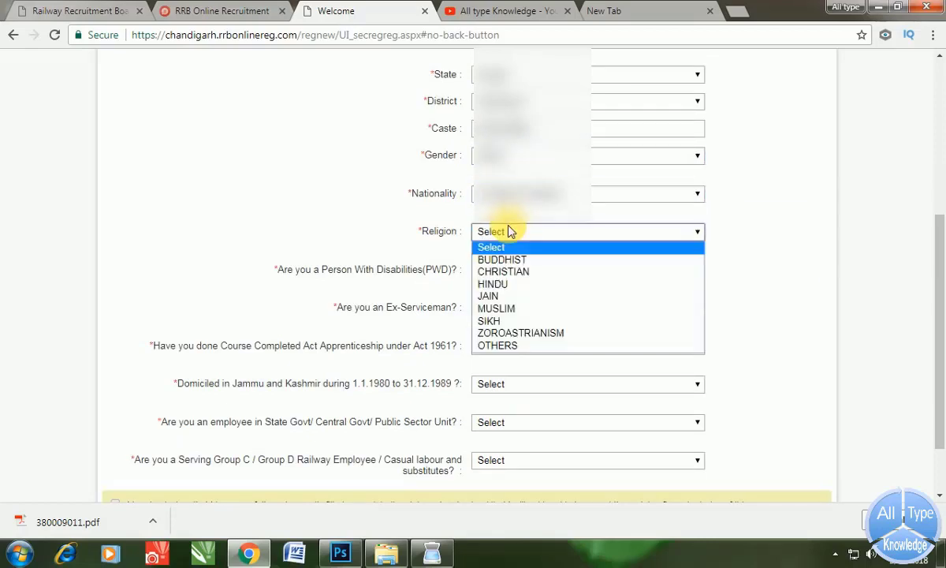
left_click(507, 285)
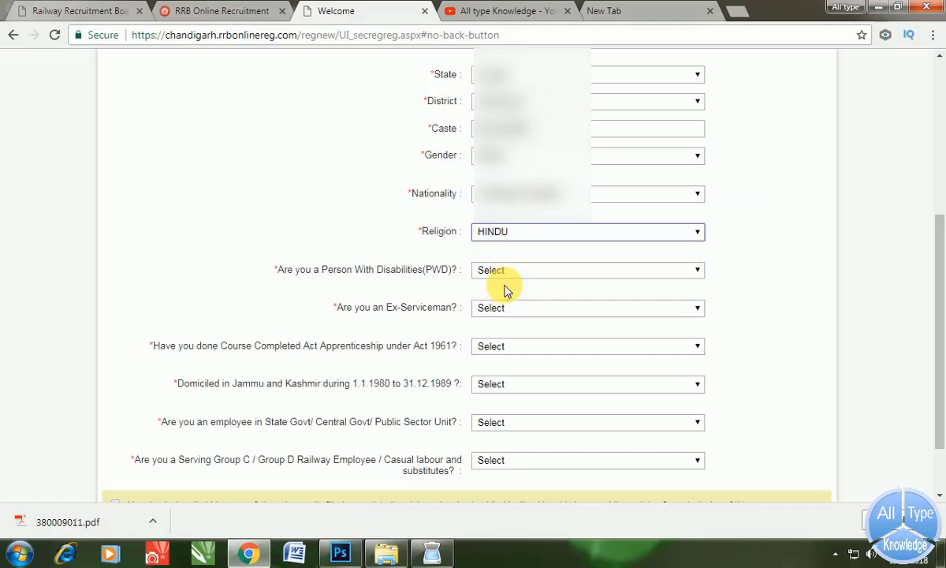
- Answer NO to disability, ex-serviceman, apprenticeship, J&K domicile, government and railway employee questions
scroll(504, 289, "down", 1)
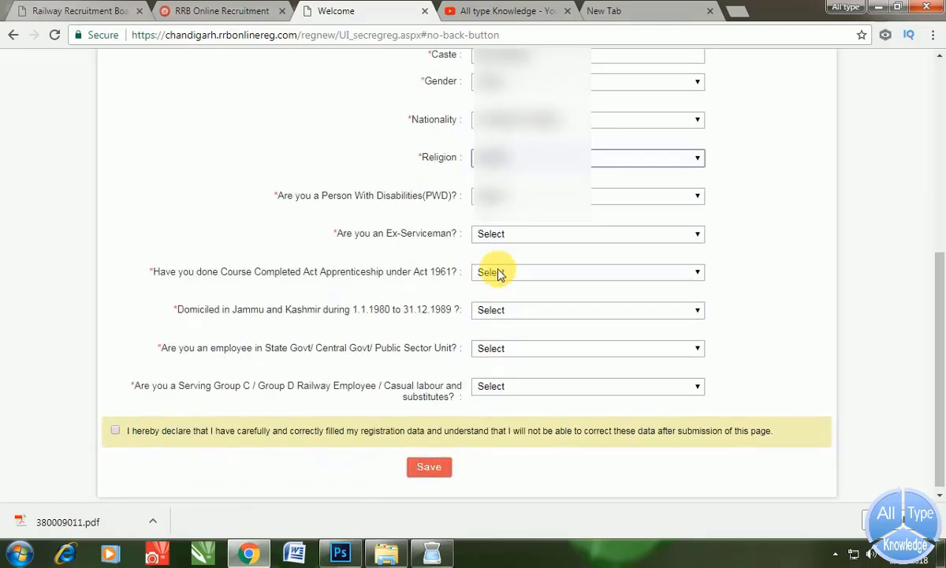
left_click(497, 197)
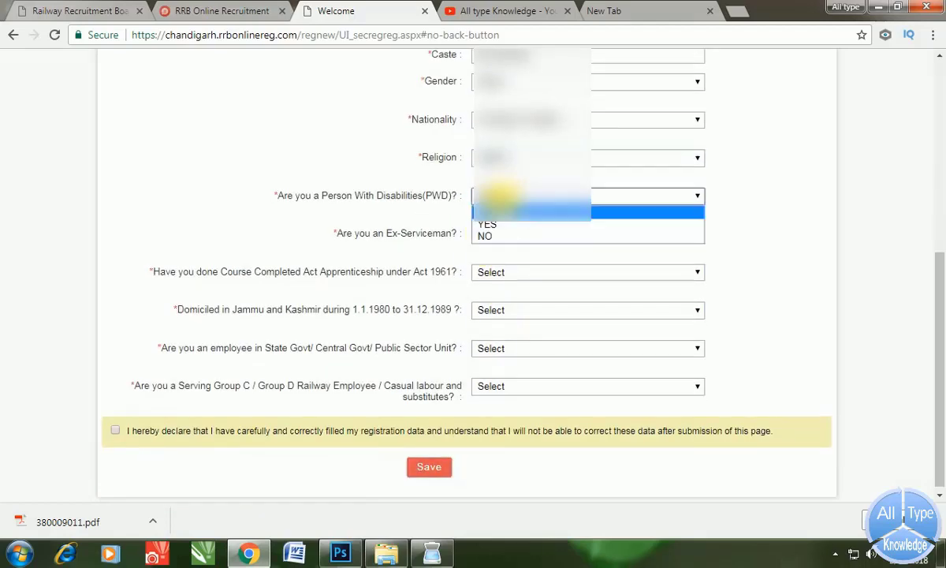
left_click(512, 238)
left_click(509, 237)
left_click(507, 273)
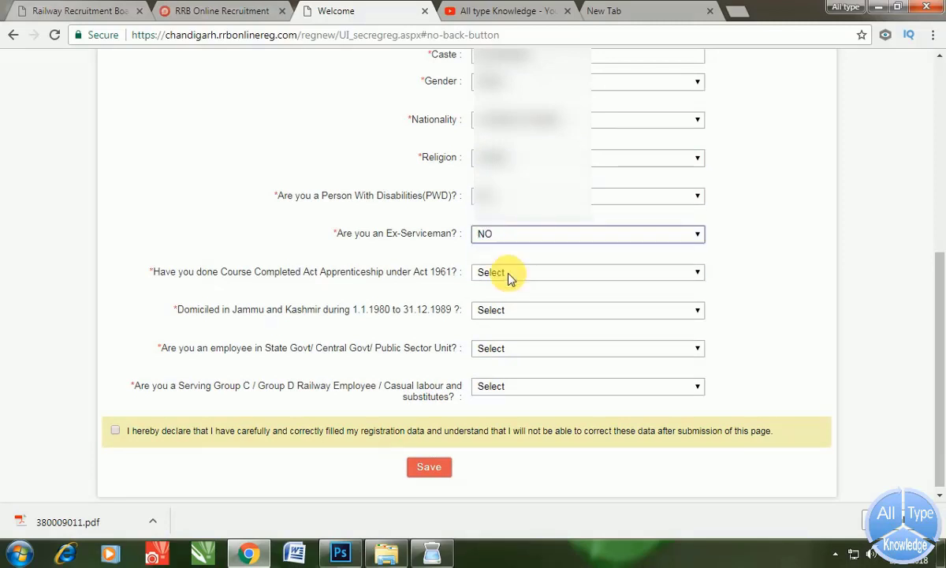
left_click(509, 276)
left_click(496, 312)
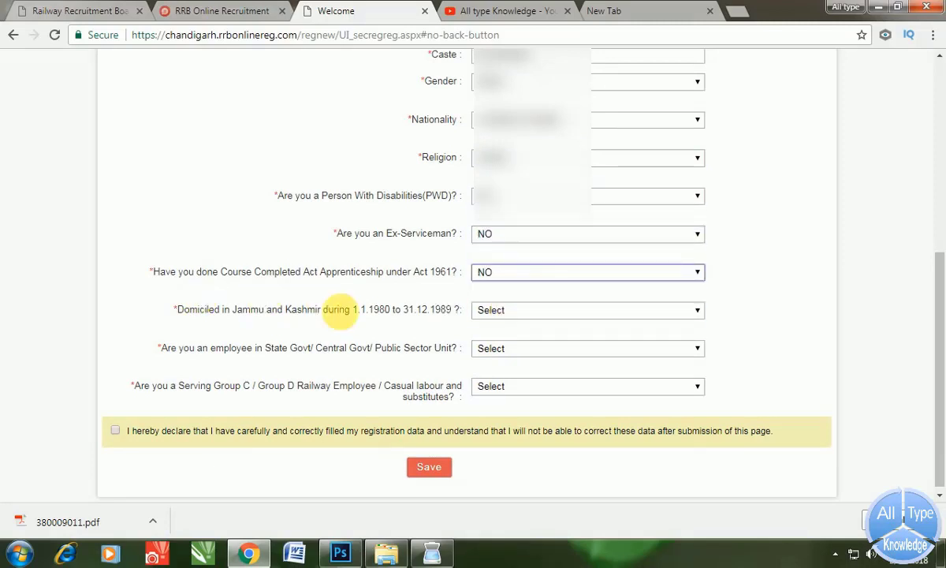
left_click(498, 312)
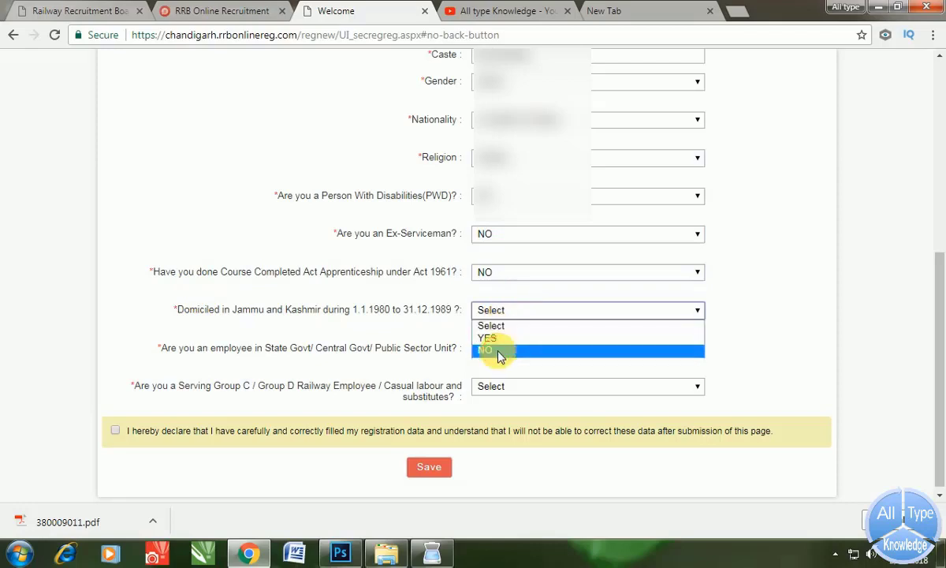
left_click(499, 352)
left_click(497, 351)
left_click(498, 384)
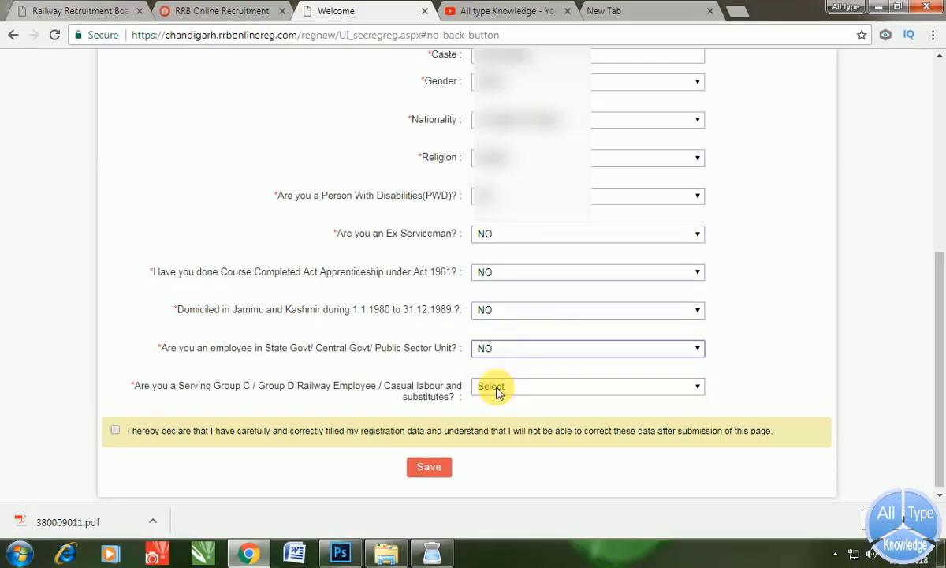
left_click(499, 386)
left_click(486, 426)
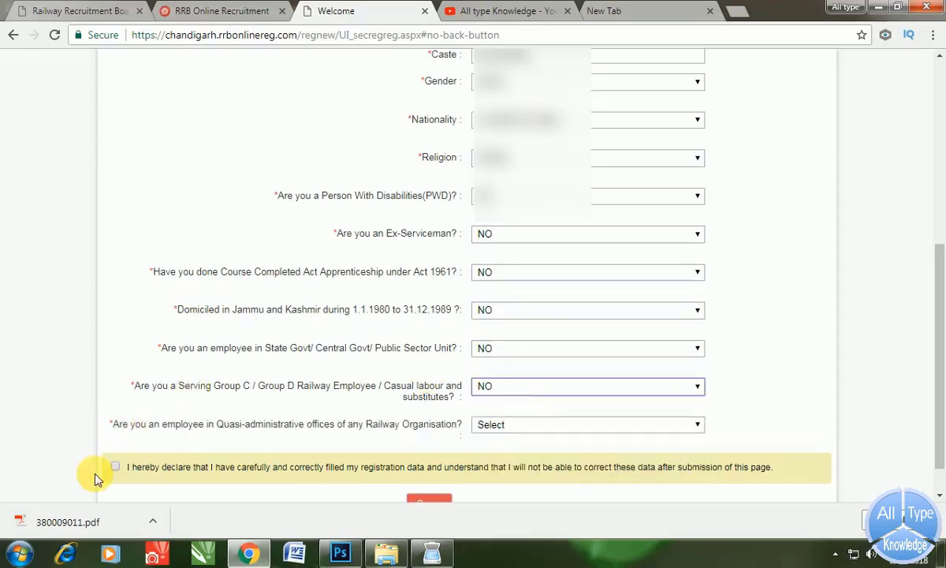
- Accept the data-correctness declaration and answer the quasi-administrative offices question
left_click(115, 467)
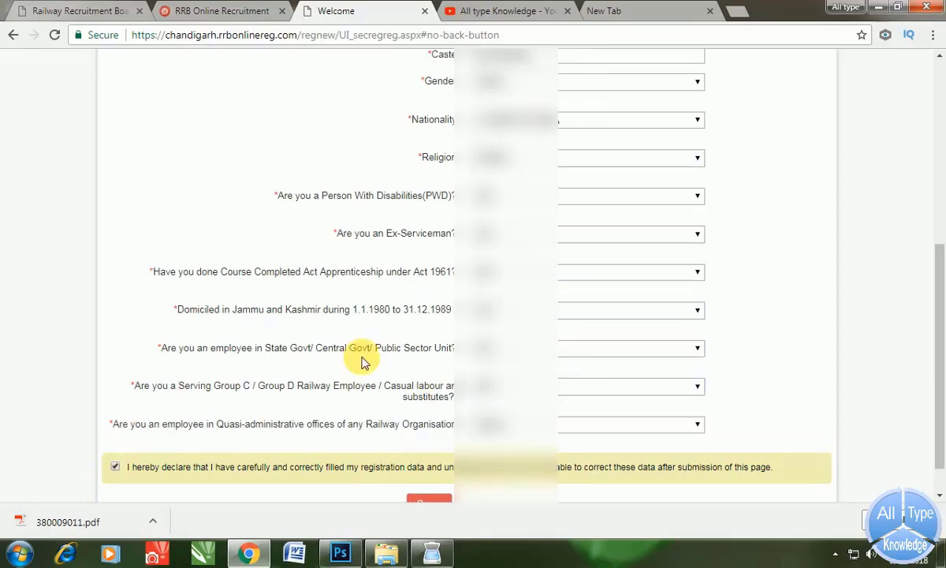
scroll(384, 397, "down", 1)
left_click(430, 467)
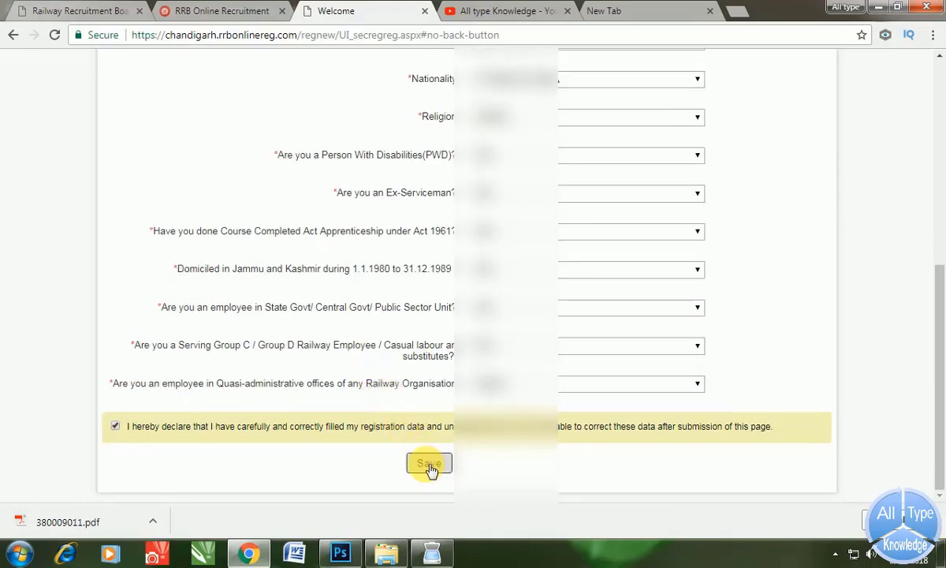
left_click(428, 467)
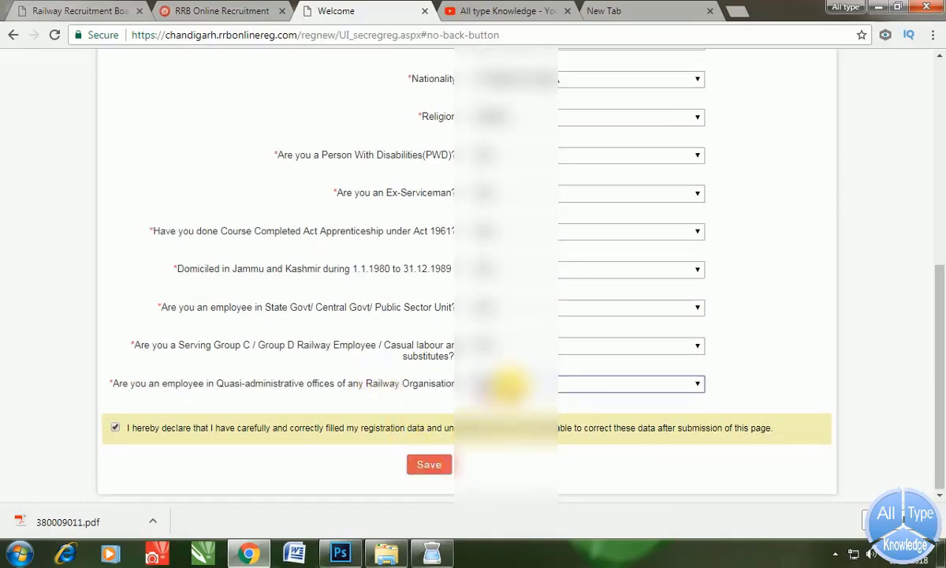
- Save the Part-I details, choose BANK as the payment mode, and proceed to pay
left_click(428, 463)
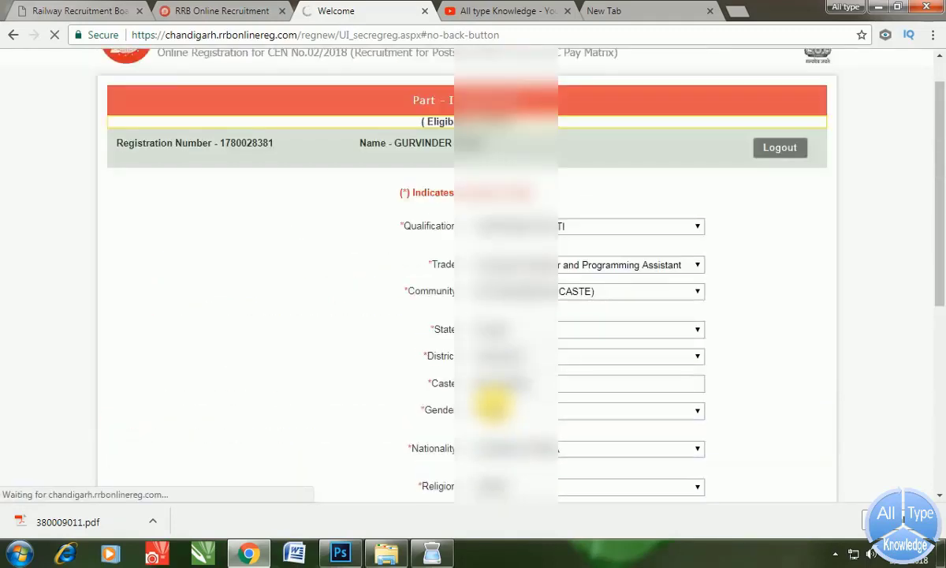
scroll(491, 406, "down", 3)
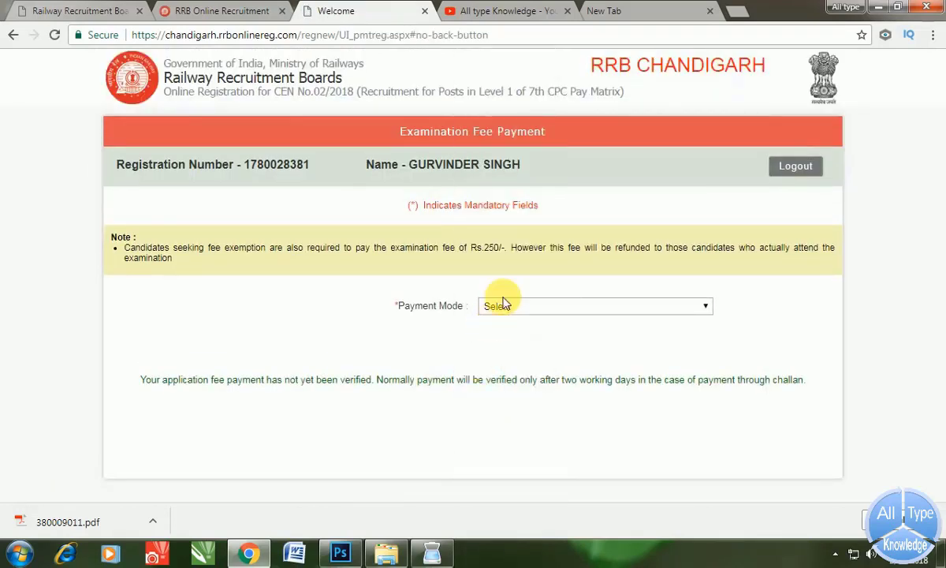
left_click(511, 307)
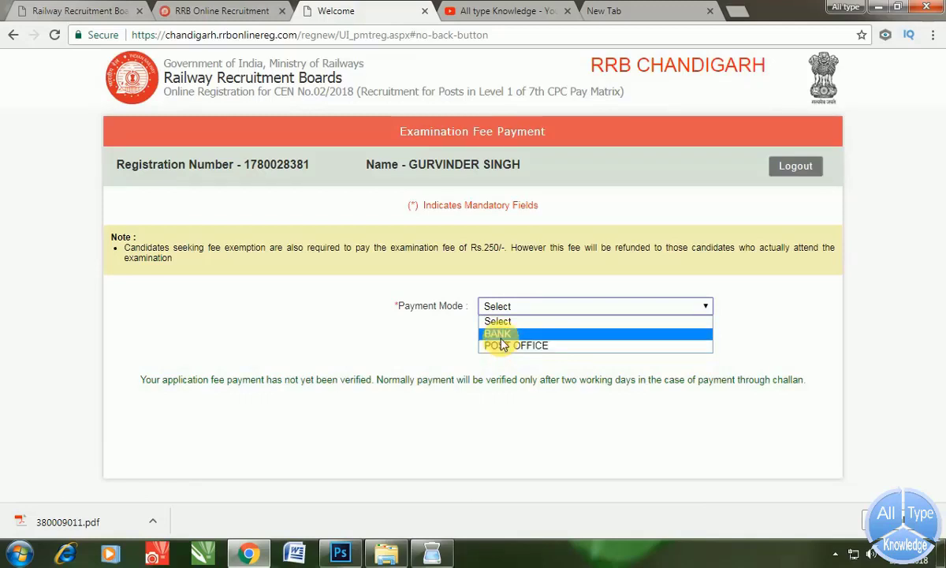
left_click(500, 336)
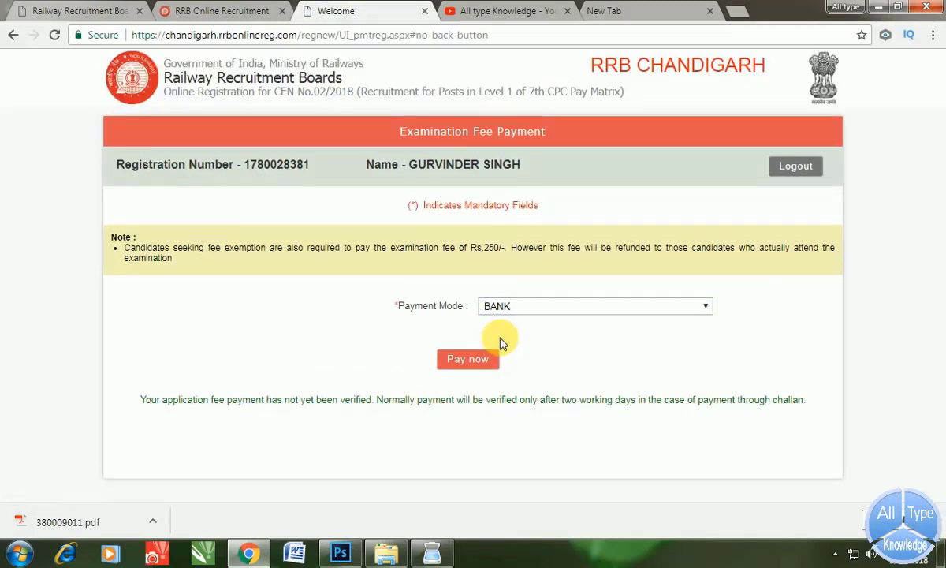
left_click(482, 358)
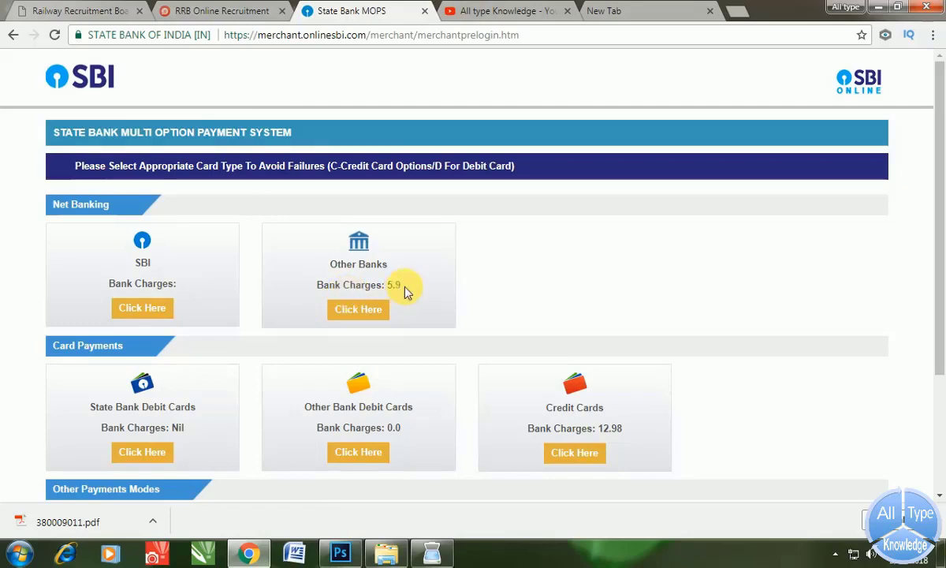
- Choose card payment on SBI and confirm the Rs 250 Railway Recruitment Board payment
scroll(405, 291, "down", 1)
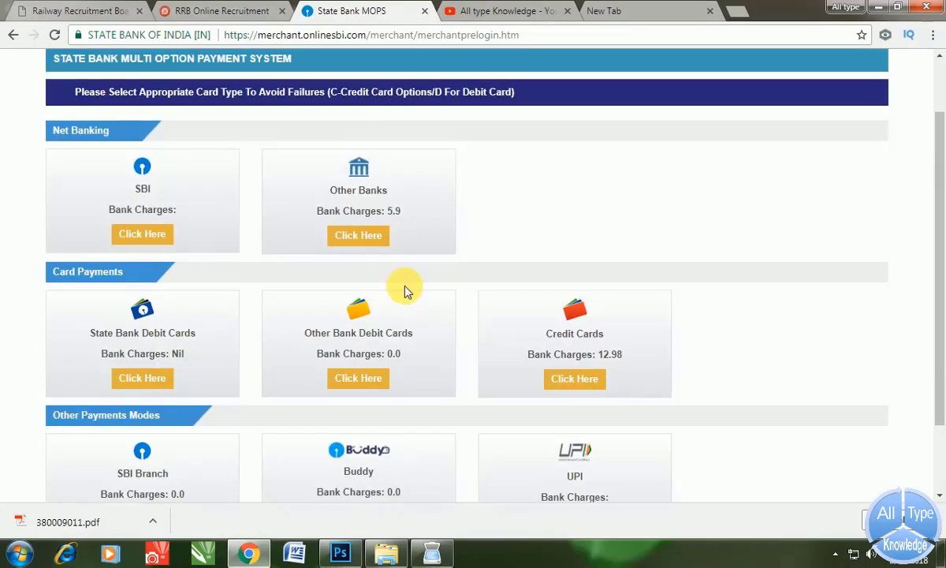
scroll(404, 293, "down", 1)
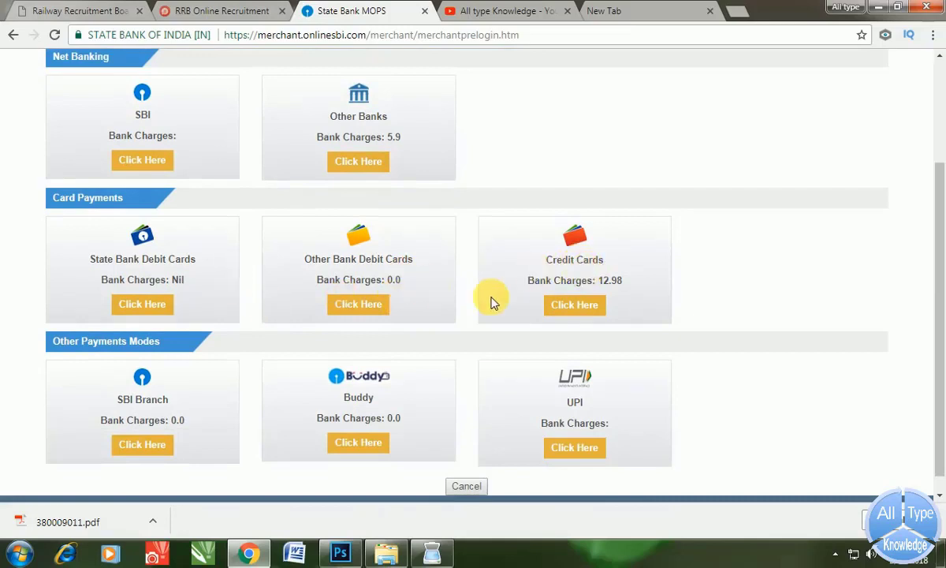
left_click(576, 306)
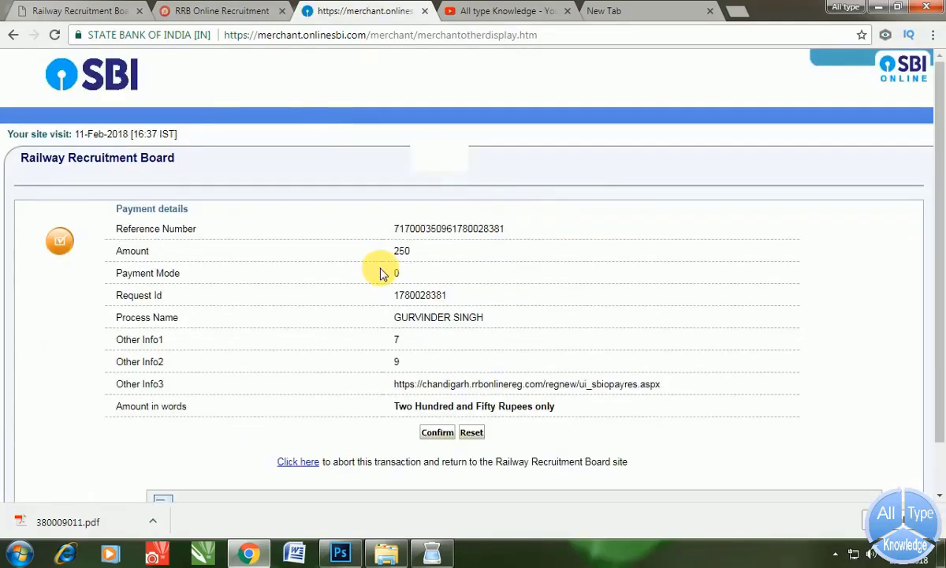
scroll(379, 272, "down", 2)
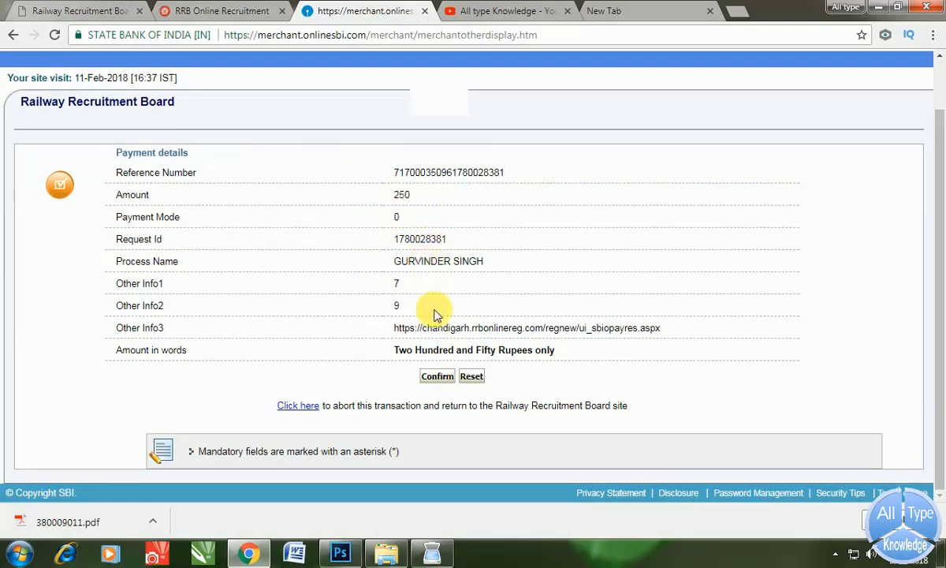
left_click(440, 379)
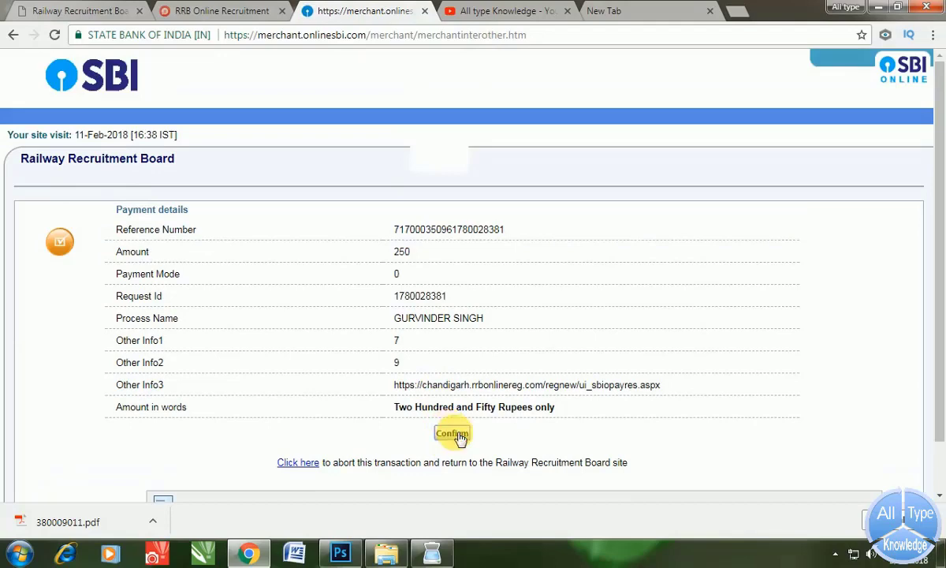
- Confirm the Rs 250 payment and enter the debit card number in the SBI debit card form
left_click(453, 433)
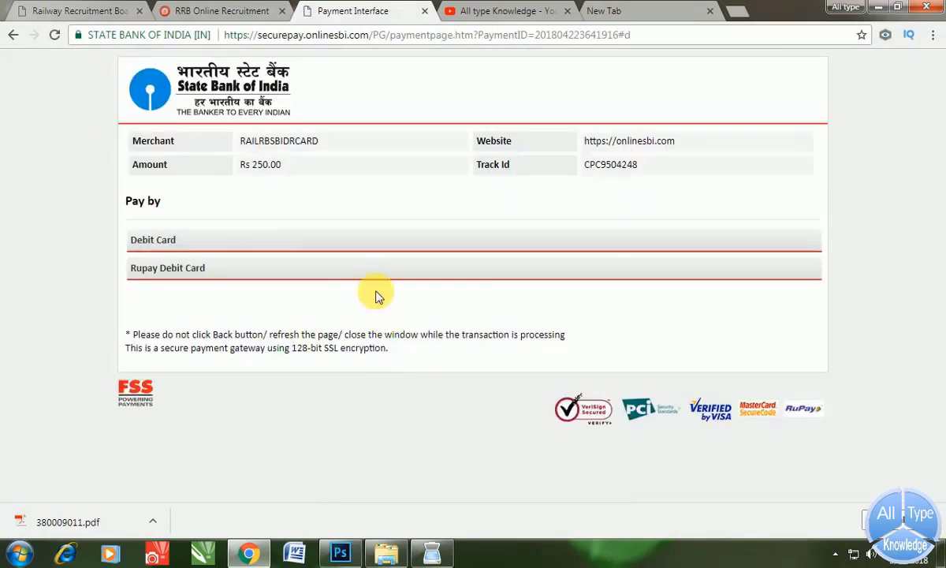
left_click(203, 242)
scroll(221, 242, "down", 1)
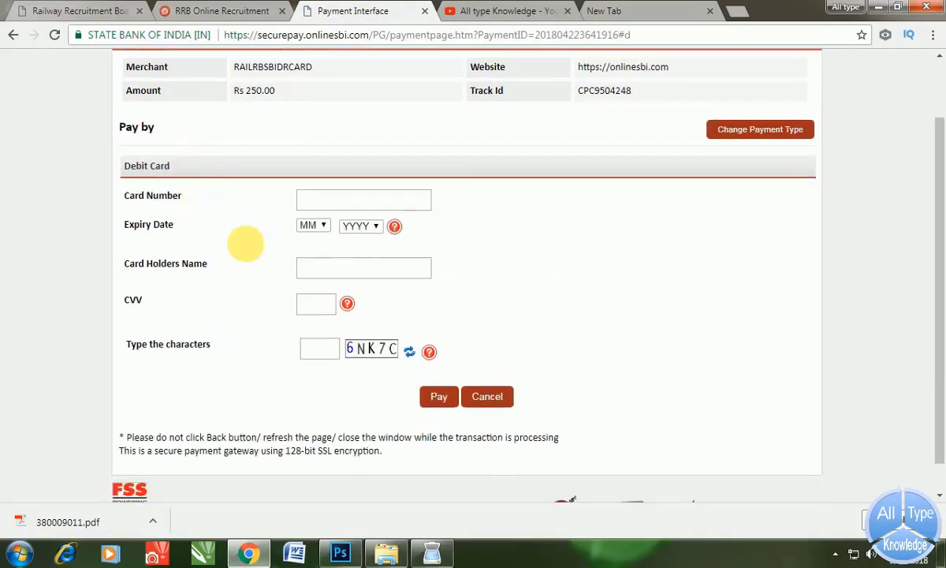
left_click(305, 204)
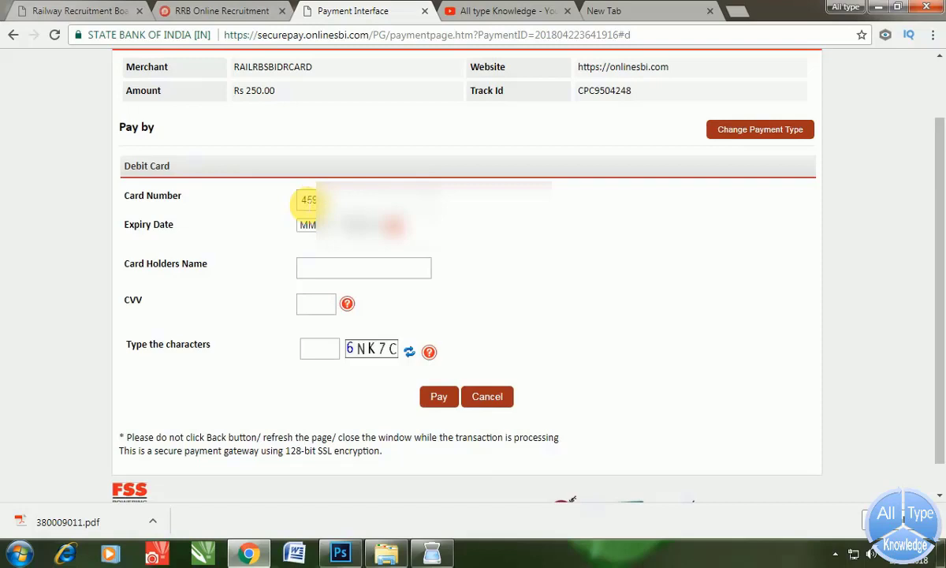
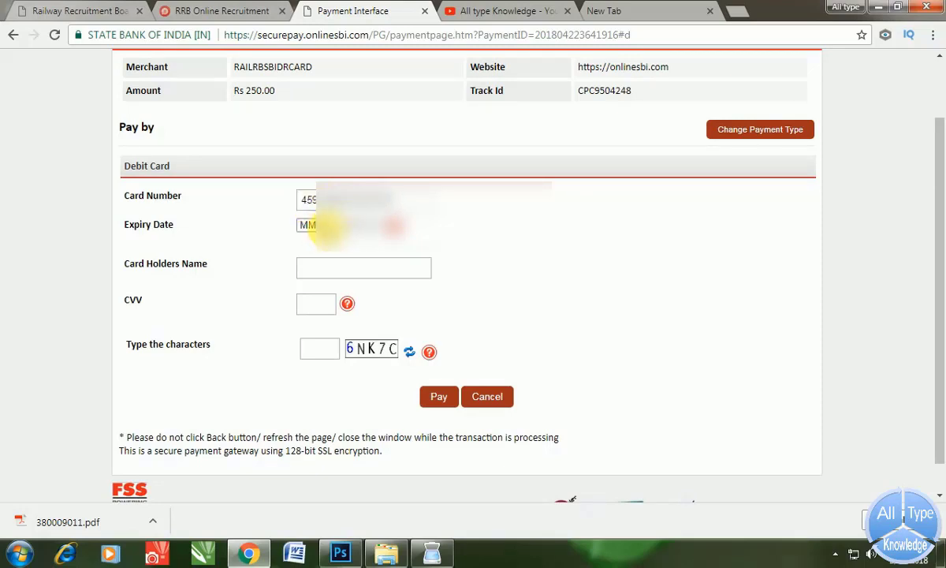
left_click(325, 227)
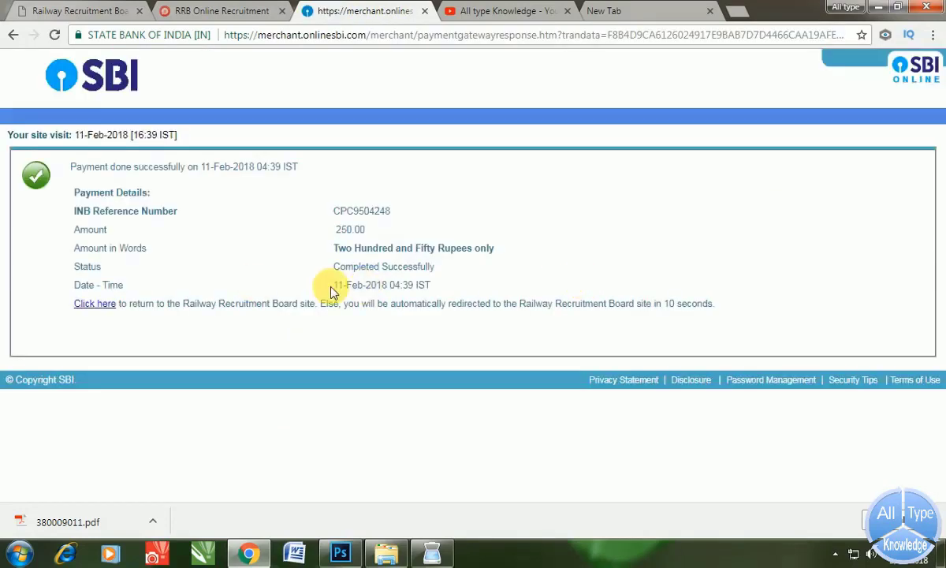
- Select the 'Completed Successfully' payment status and go back to the Railway Recruitment Board site
left_click(339, 275)
left_click_drag(339, 275, 439, 273)
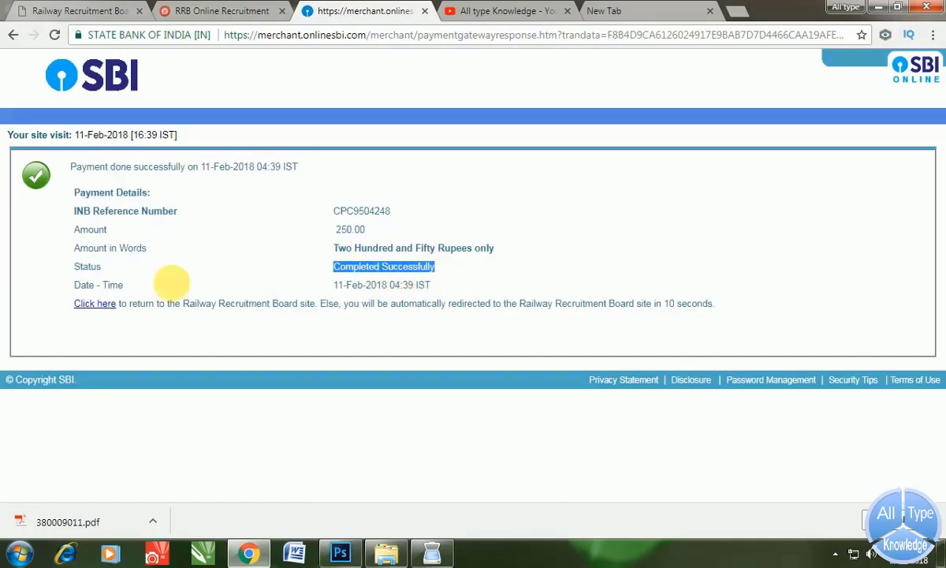
left_click(109, 304)
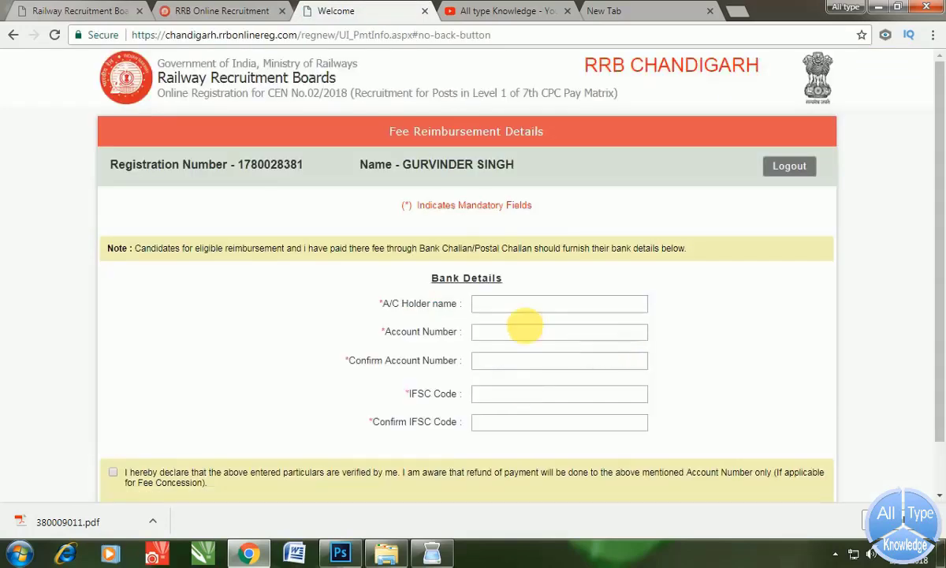
- Enter the account holder's name and the bank account number, then confirm the account number
left_click(519, 312)
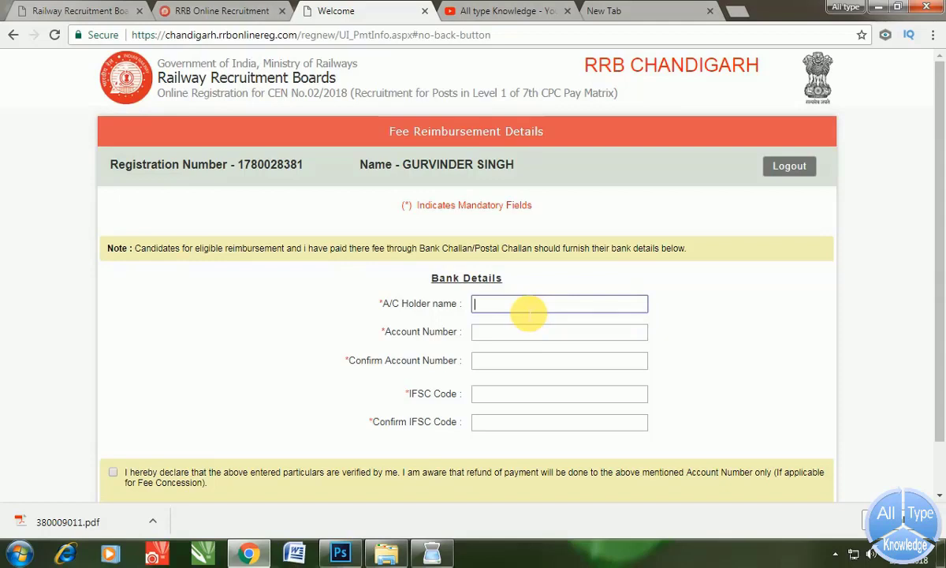
type("GUR")
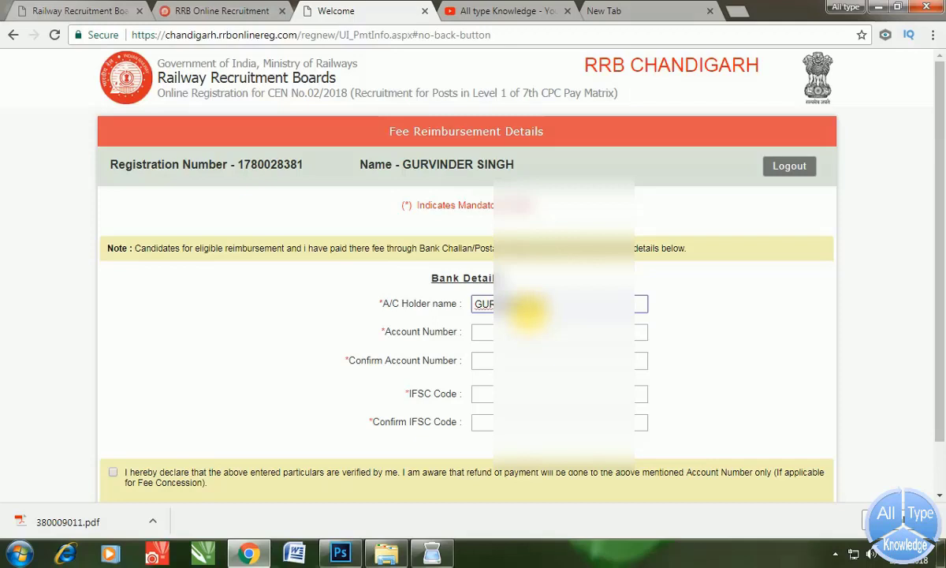
left_click(516, 337)
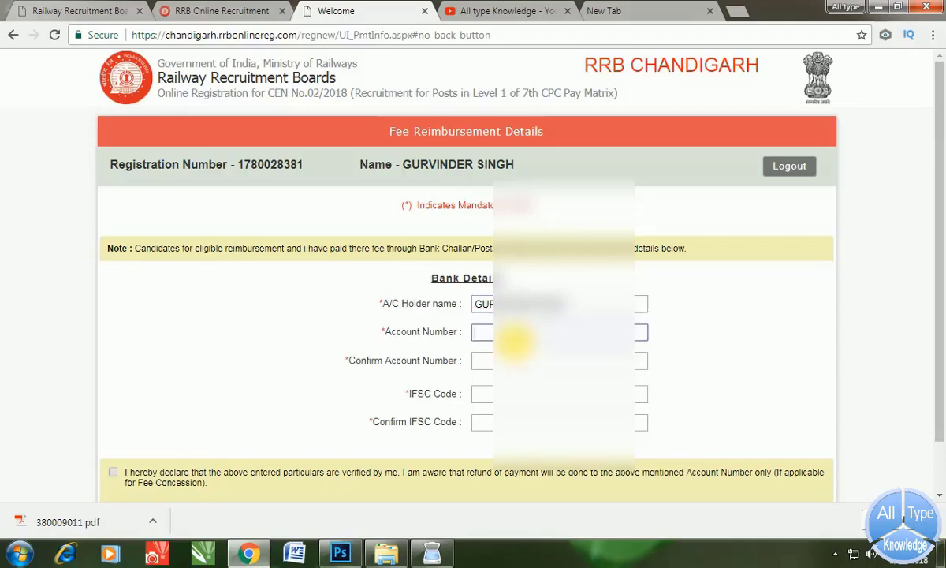
left_click(490, 361)
type("232")
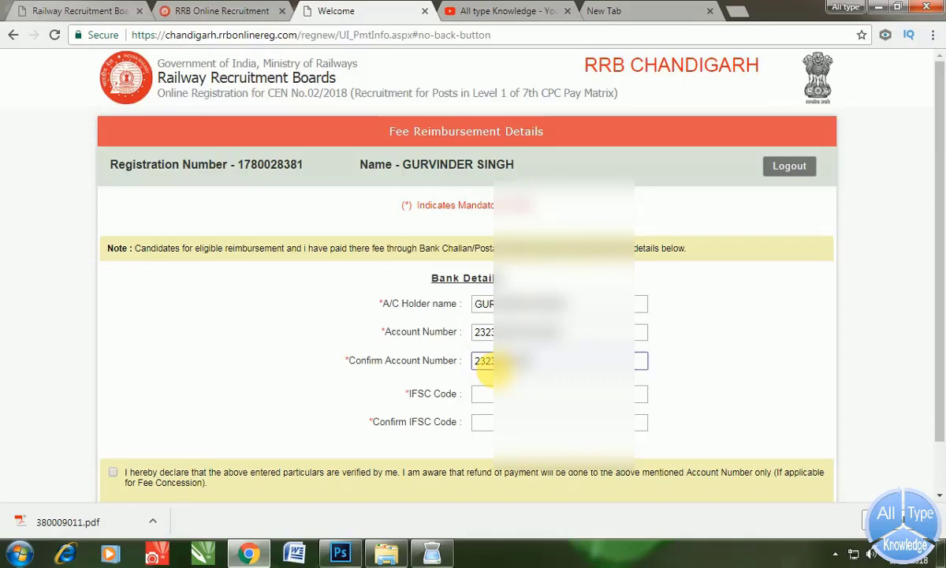
type("2")
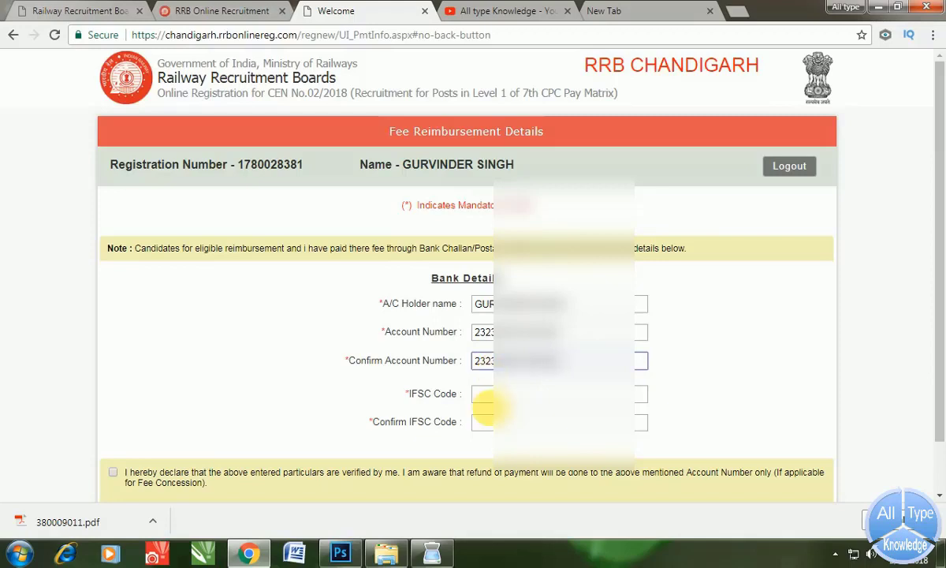
- Enter and confirm the IFSC code, accept the verification declaration, and save the account details
left_click(489, 396)
type("PUN")
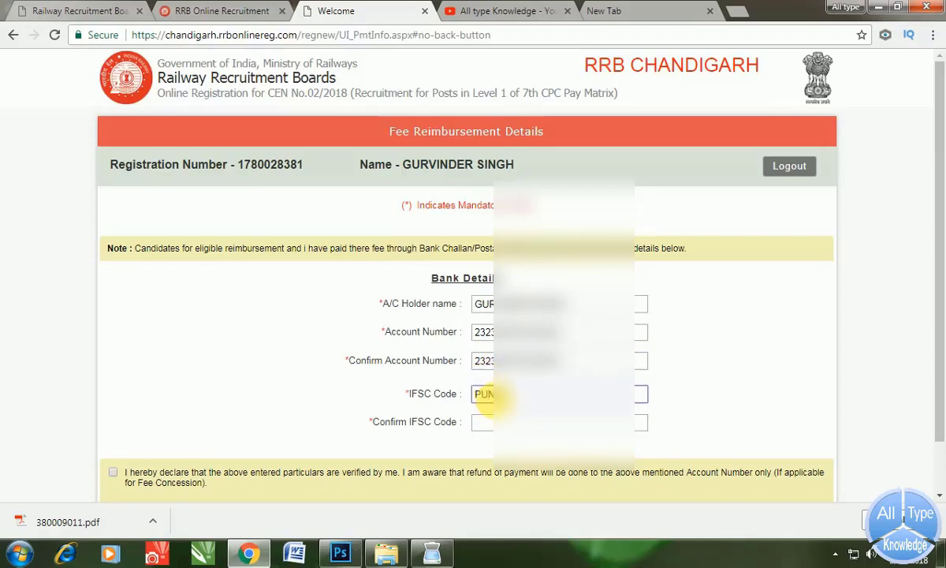
key("Tab")
key("ctrl+v")
scroll(444, 382, "down", 1)
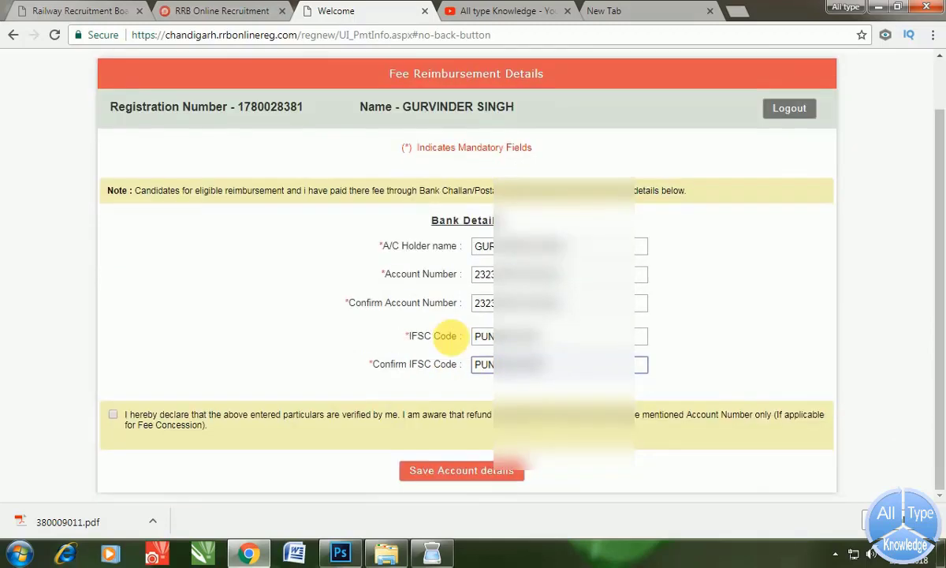
left_click(113, 416)
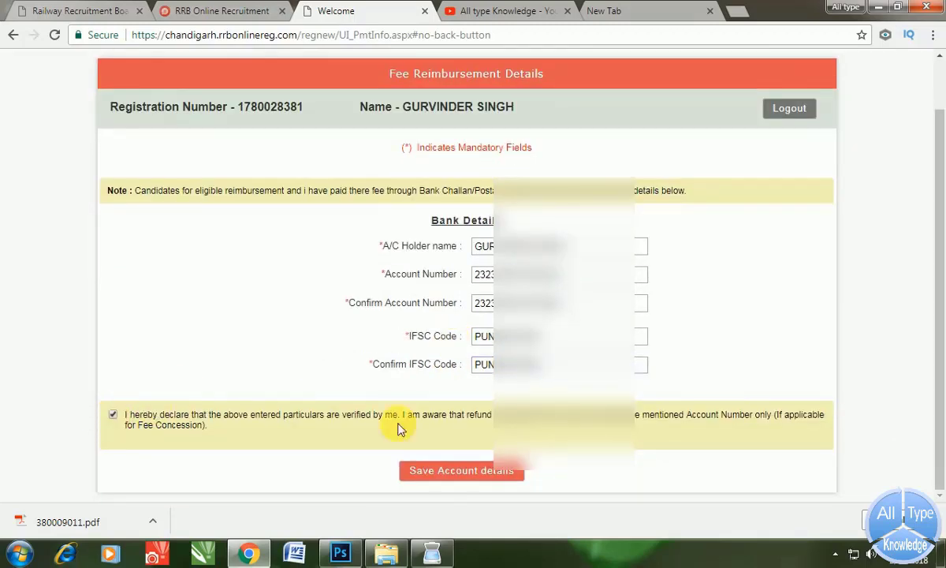
left_click(461, 467)
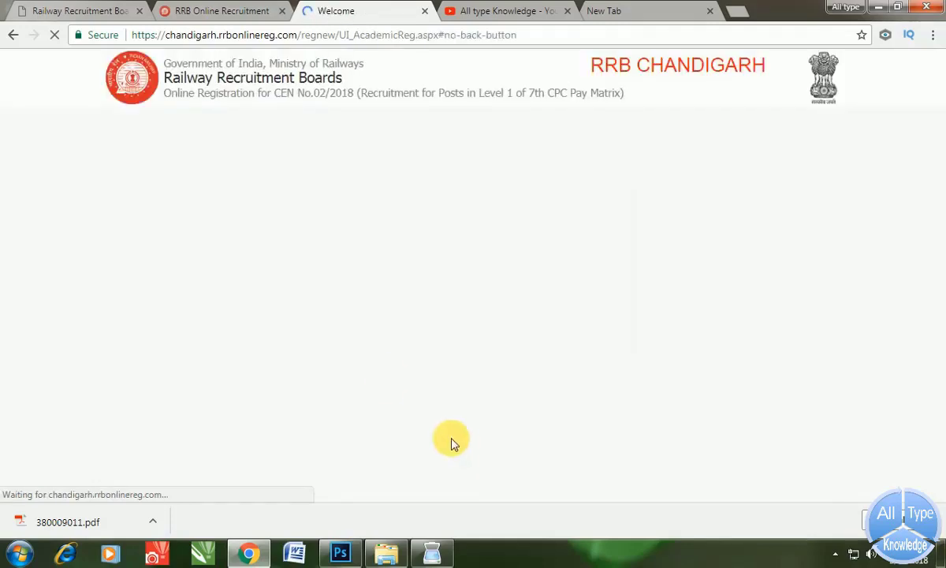
- Open the post preference ordering window
scroll(337, 294, "down", 3)
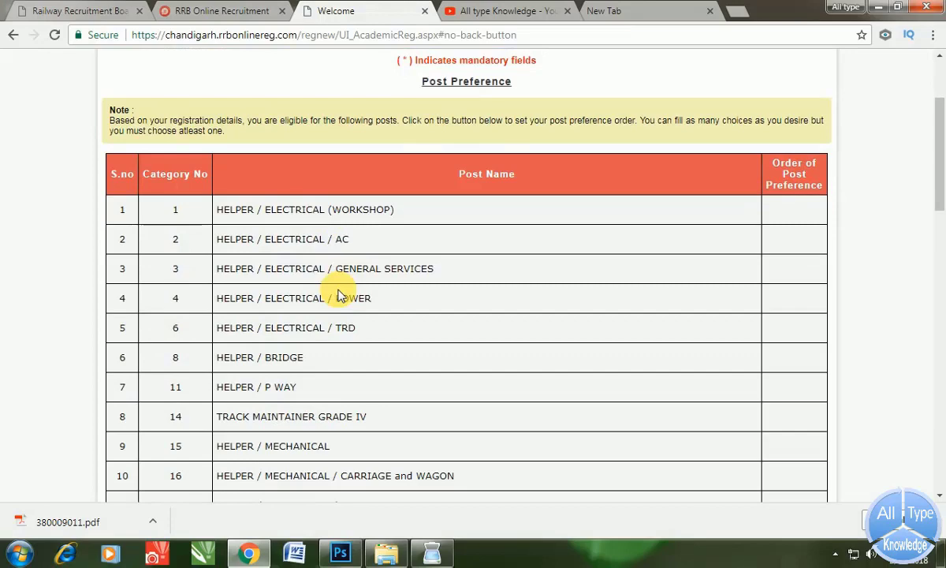
scroll(338, 294, "down", 3)
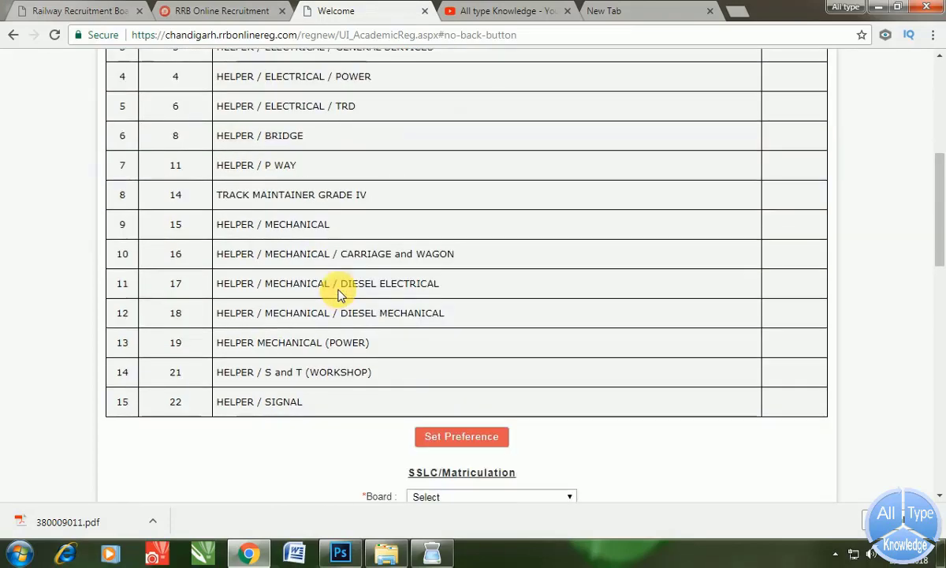
scroll(339, 295, "up", 3)
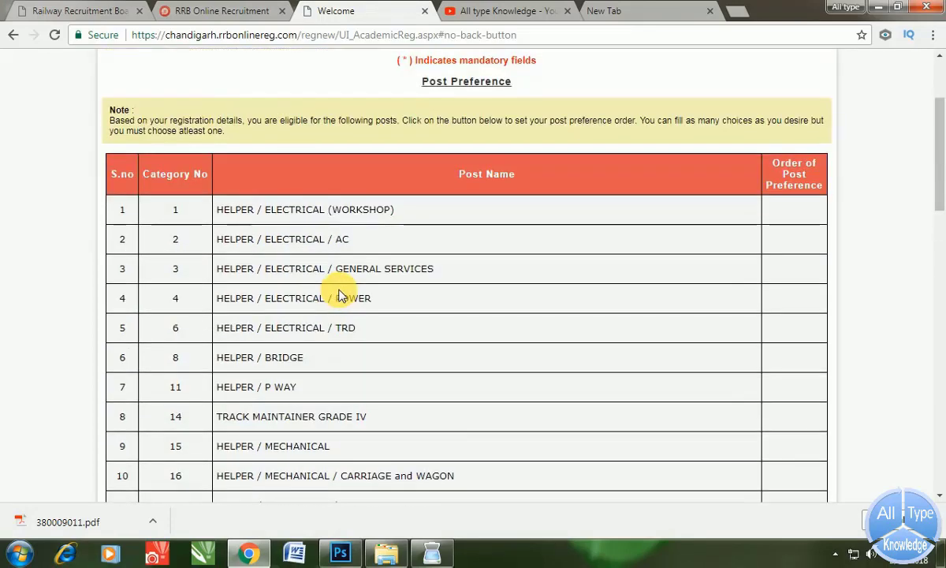
scroll(341, 293, "down", 3)
scroll(342, 293, "down", 2)
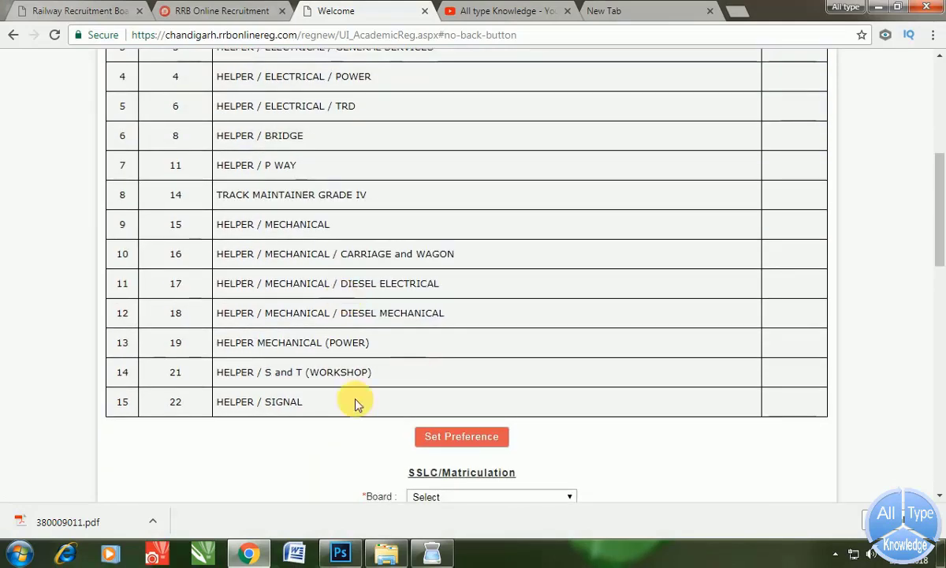
left_click(459, 442)
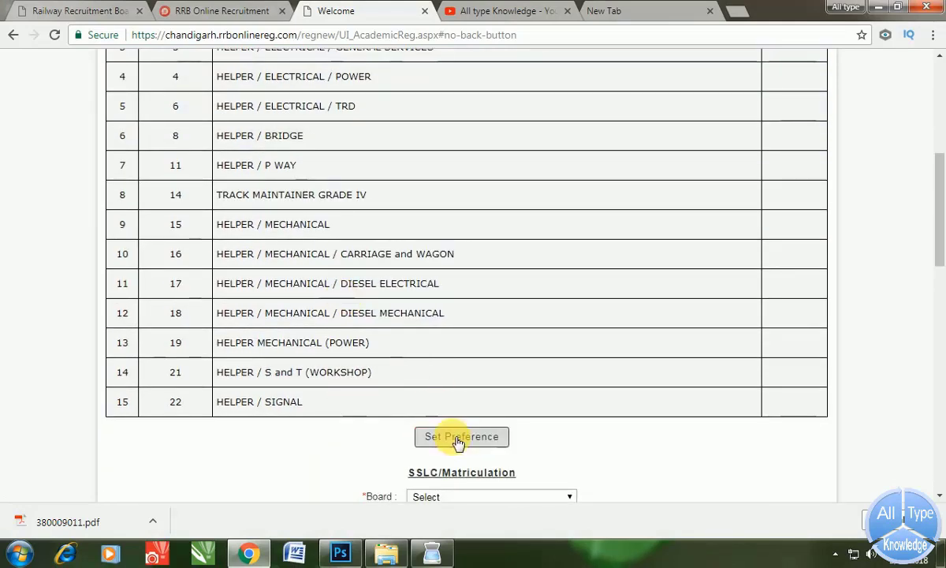
left_click(458, 440)
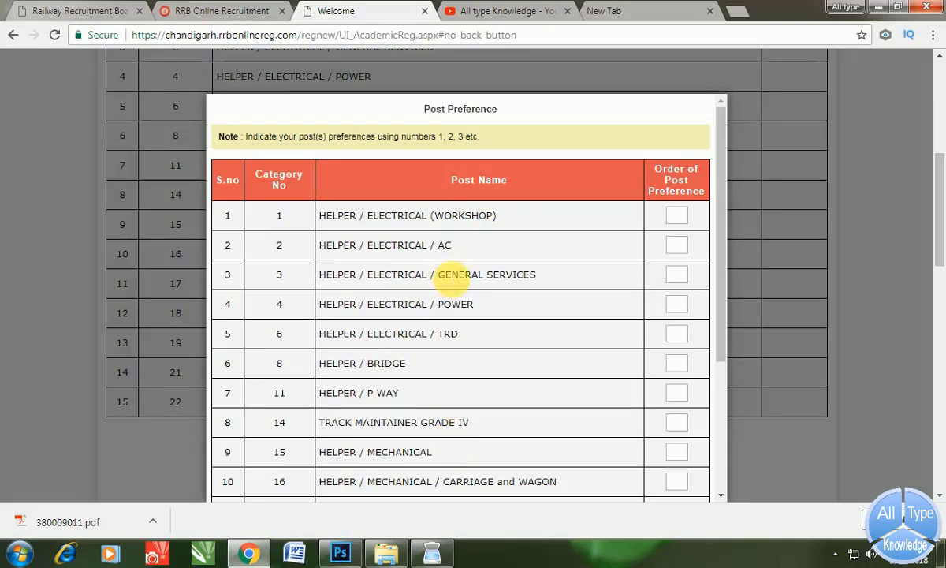
- Rank HELPER Electrical AC 1, Electrical Workshop 2, Electrical General Services 3, Electrical Power 4
scroll(455, 276, "down", 1)
scroll(447, 278, "down", 1)
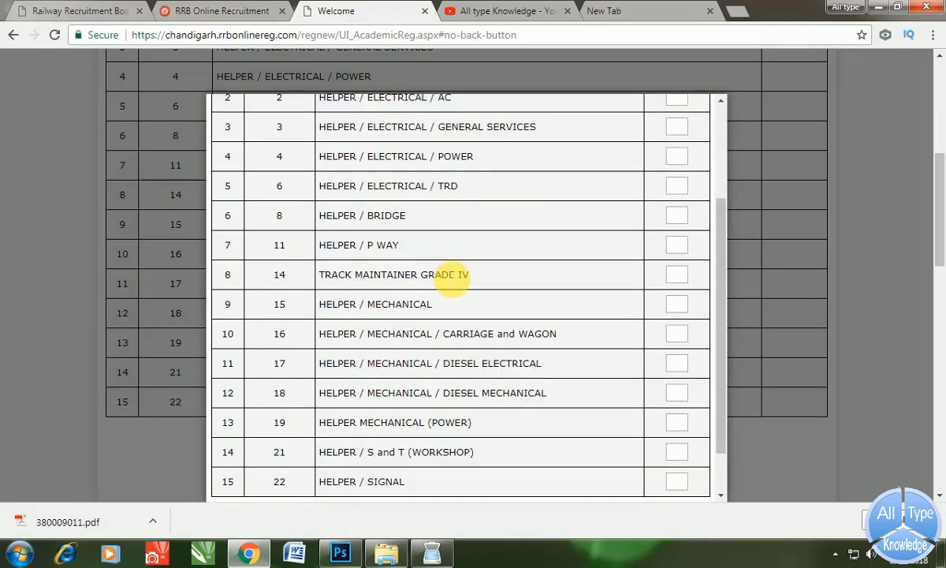
scroll(391, 328, "down", 1)
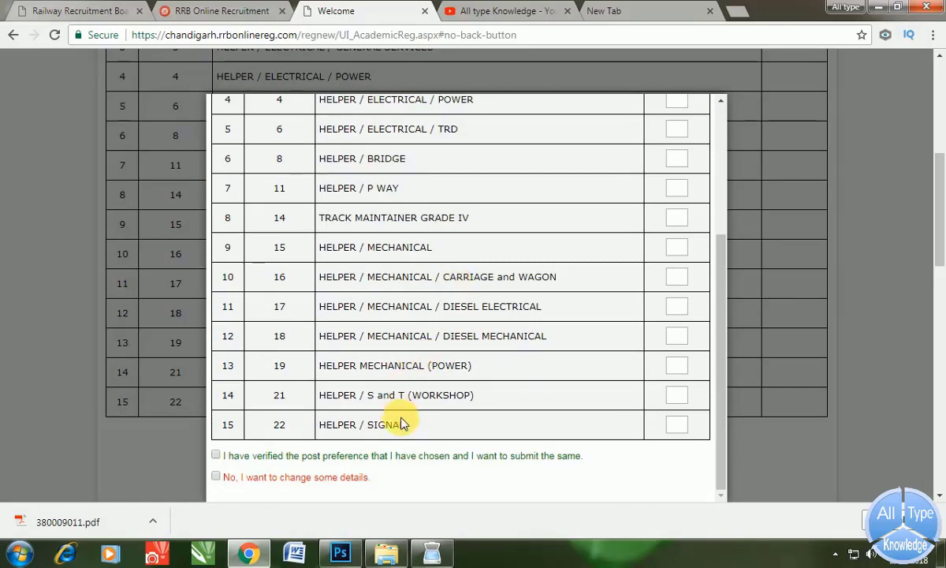
scroll(398, 416, "up", 3)
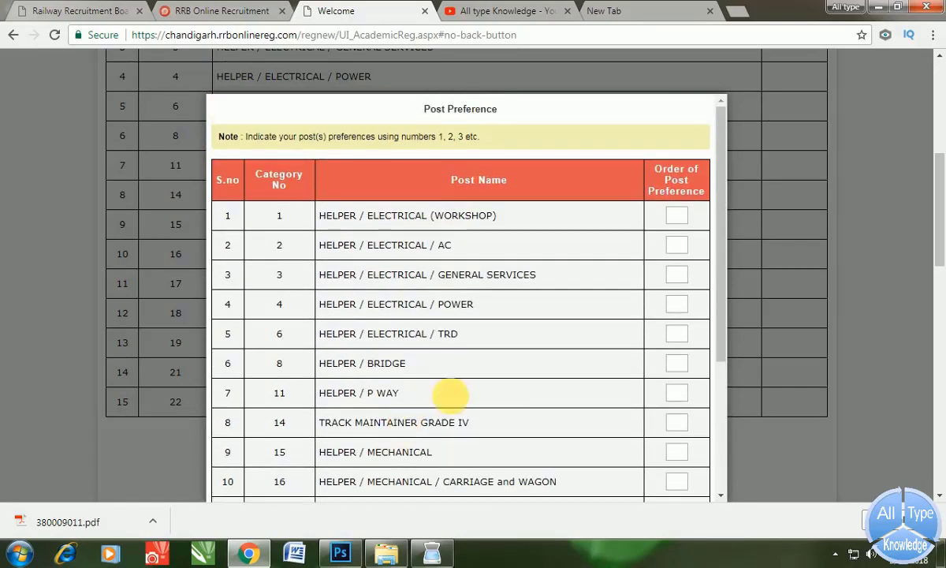
scroll(450, 394, "down", 1)
left_click(677, 187)
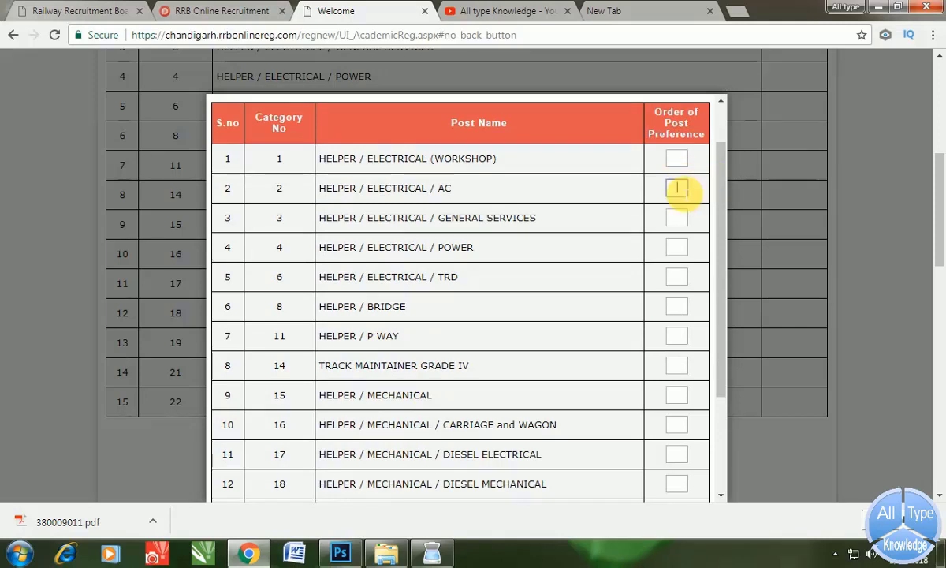
type("1")
left_click(677, 158)
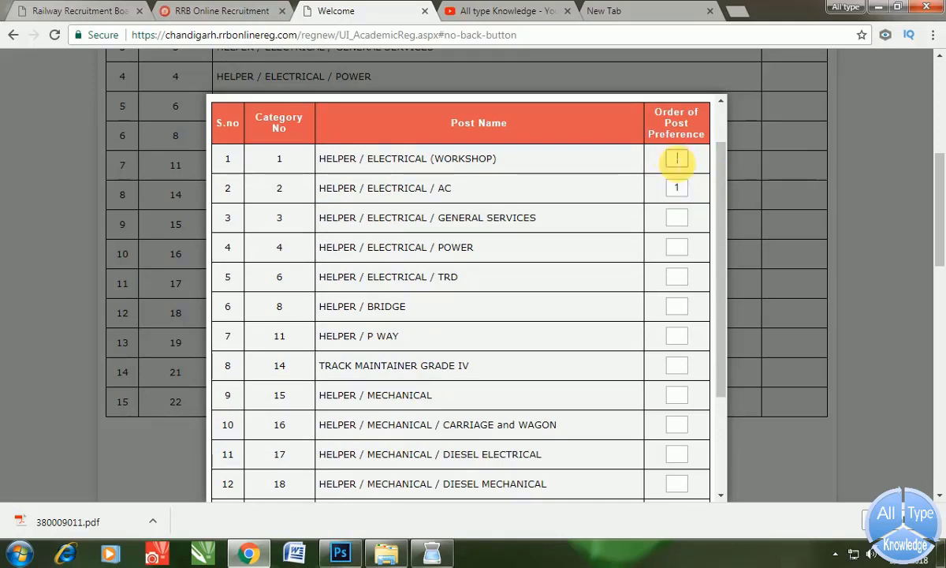
type("2")
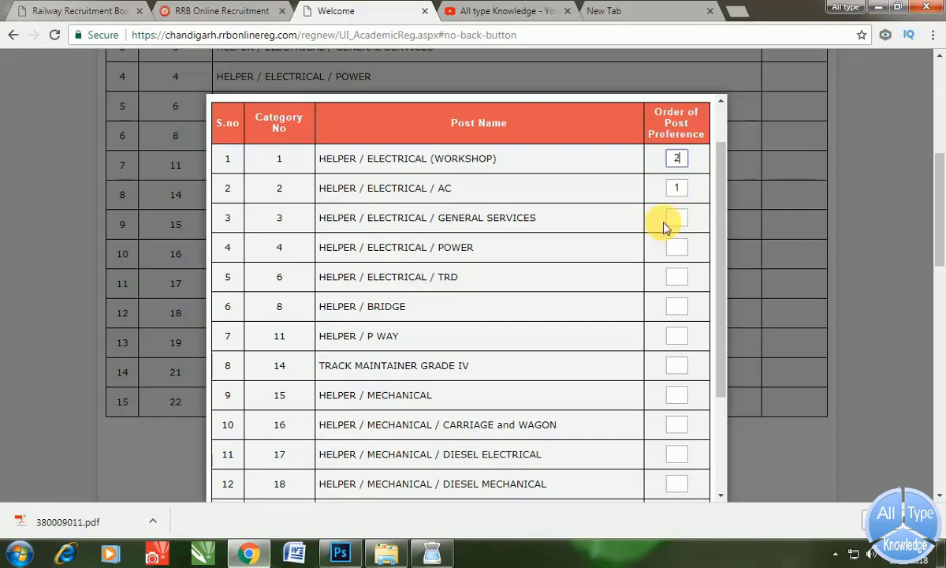
left_click(676, 218)
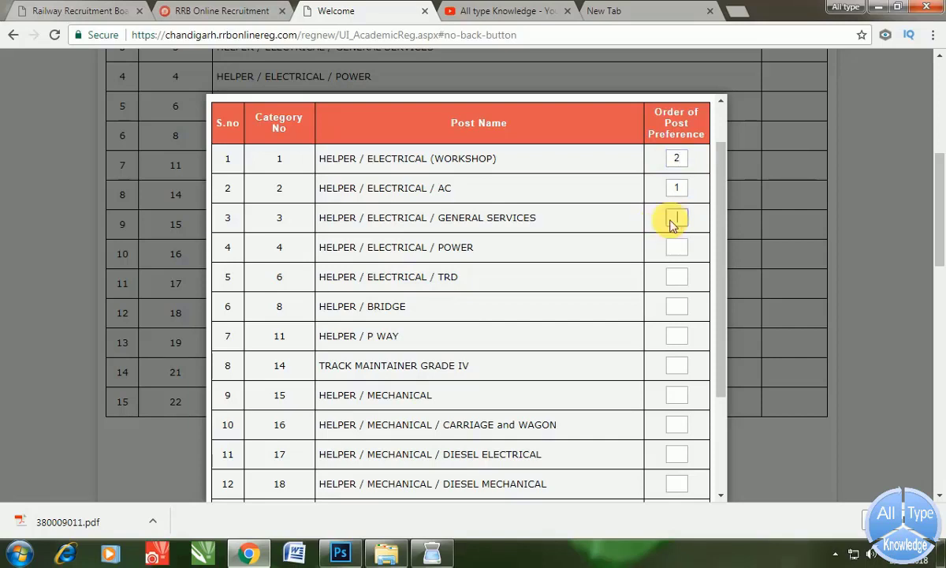
type("3")
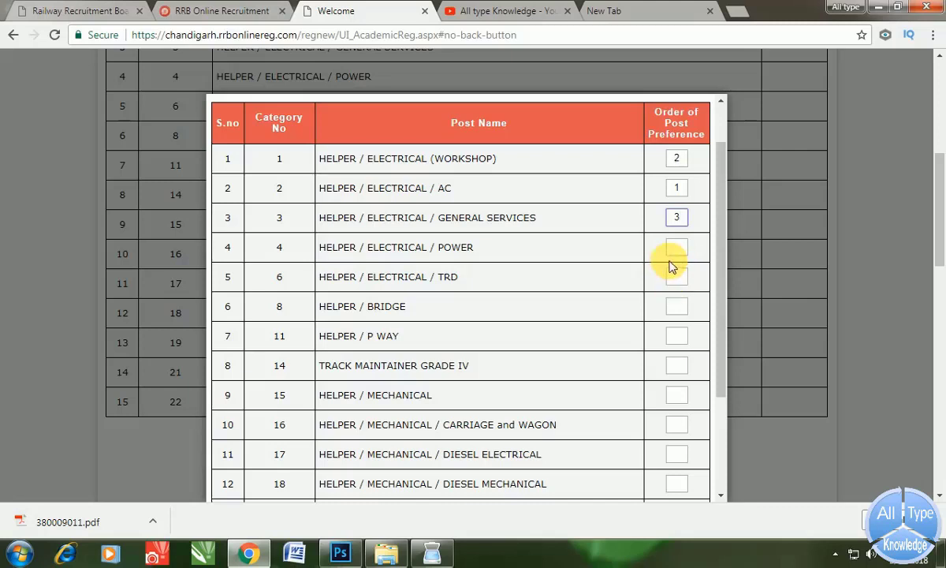
left_click(676, 249)
type("4")
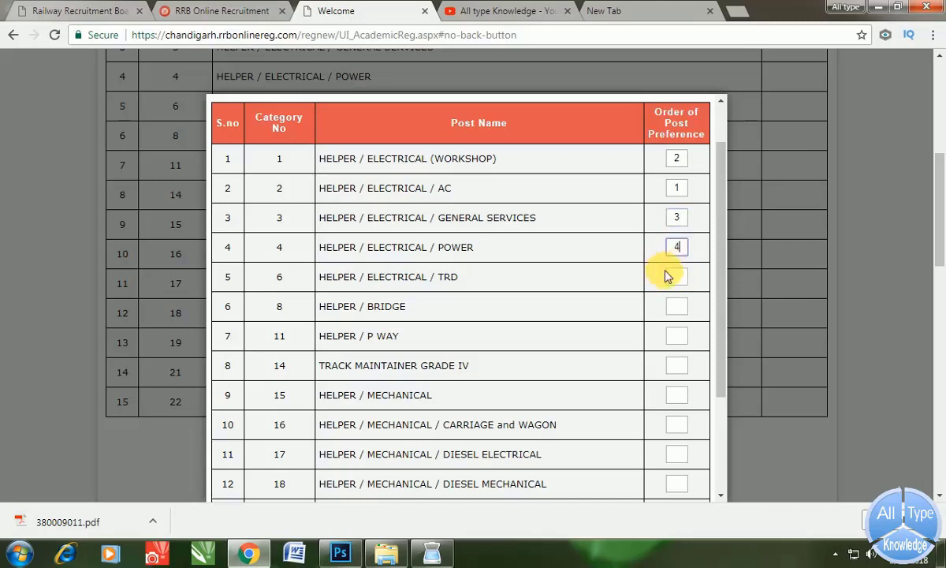
left_click(676, 276)
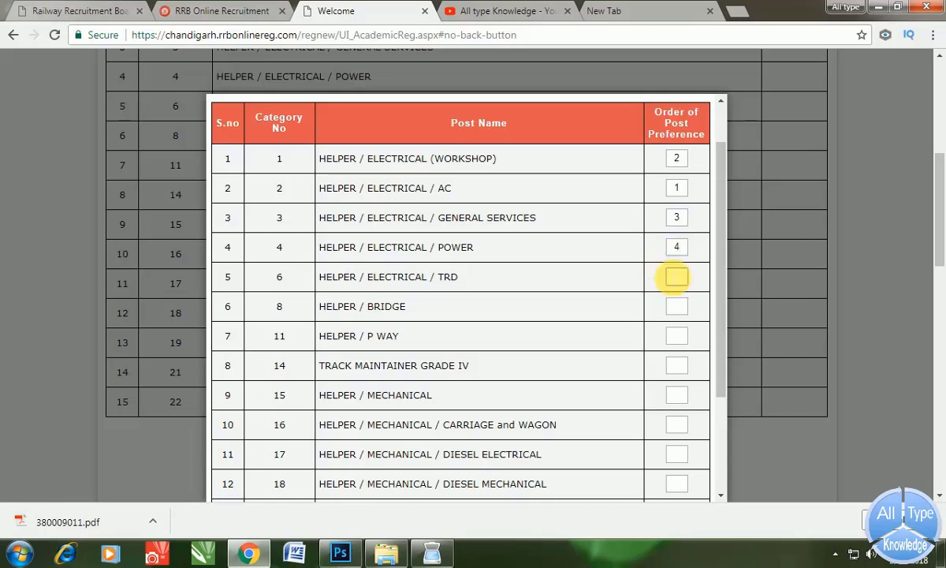
- Rank HELPER Bridge 5, Mechanical Diesel Electrical 6, Diesel Mechanical next, and Mechanical (Power) 8
left_click(676, 306)
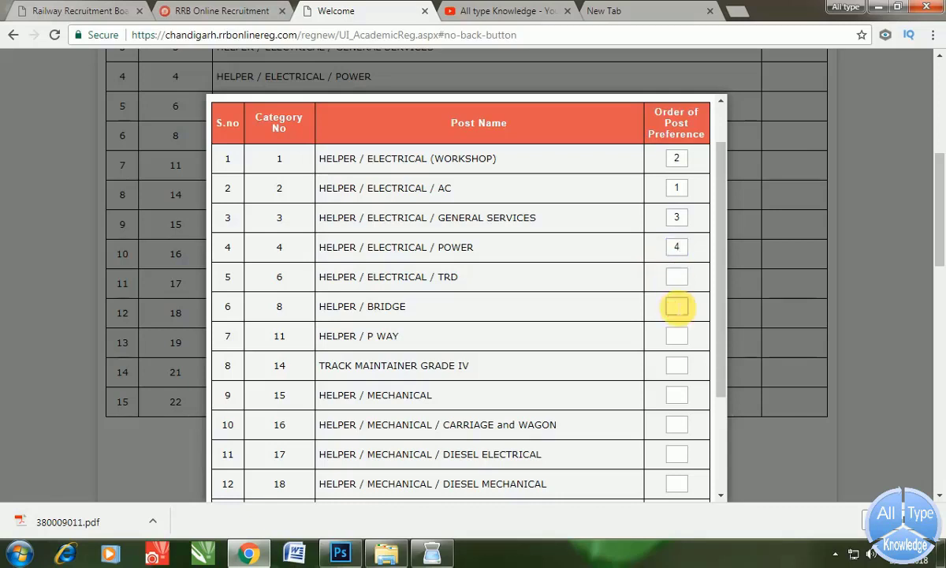
type("5")
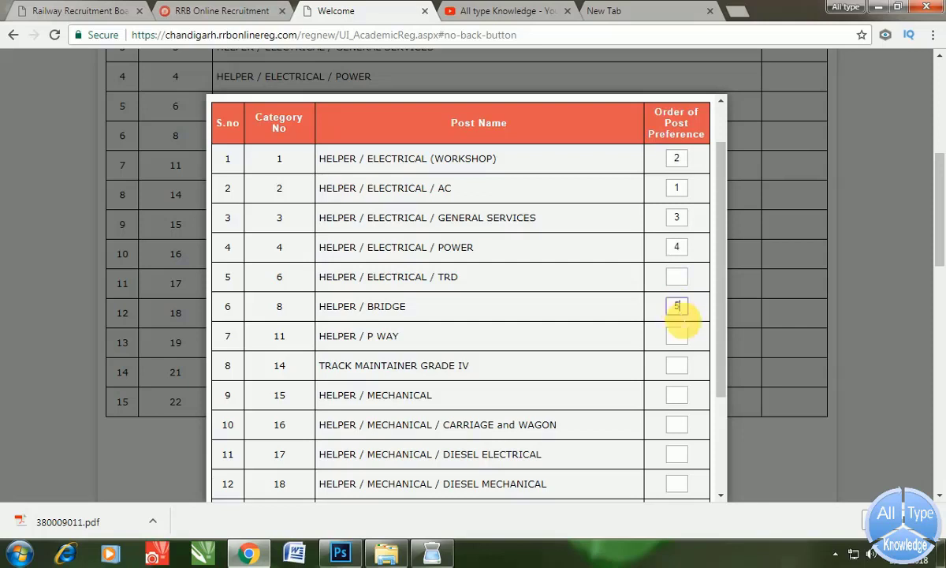
left_click(676, 335)
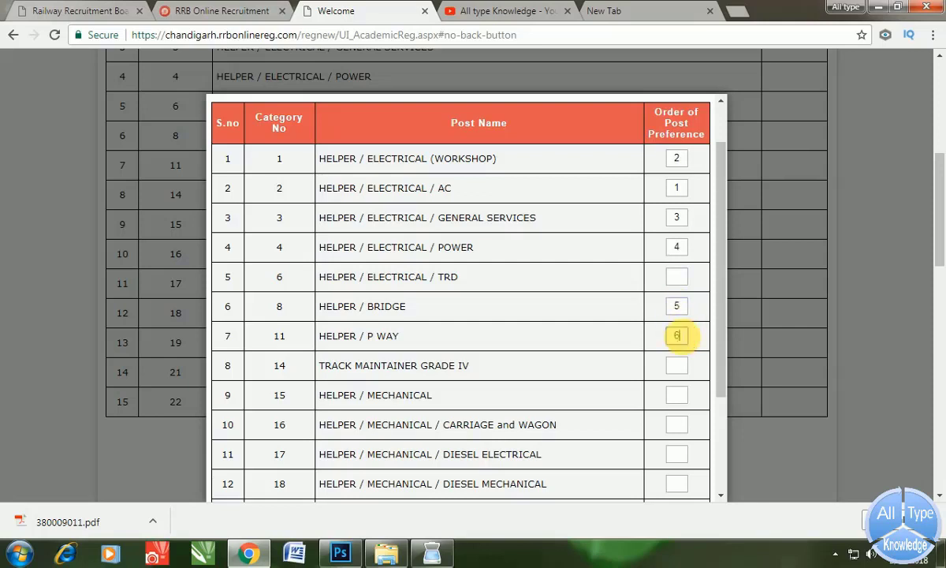
type("6")
key("BackSpace")
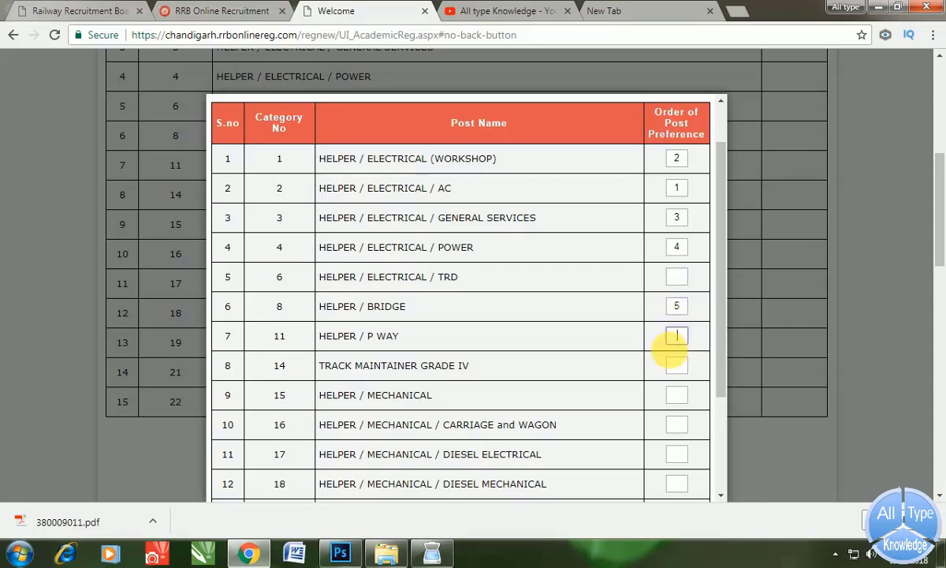
scroll(672, 331, "down", 2)
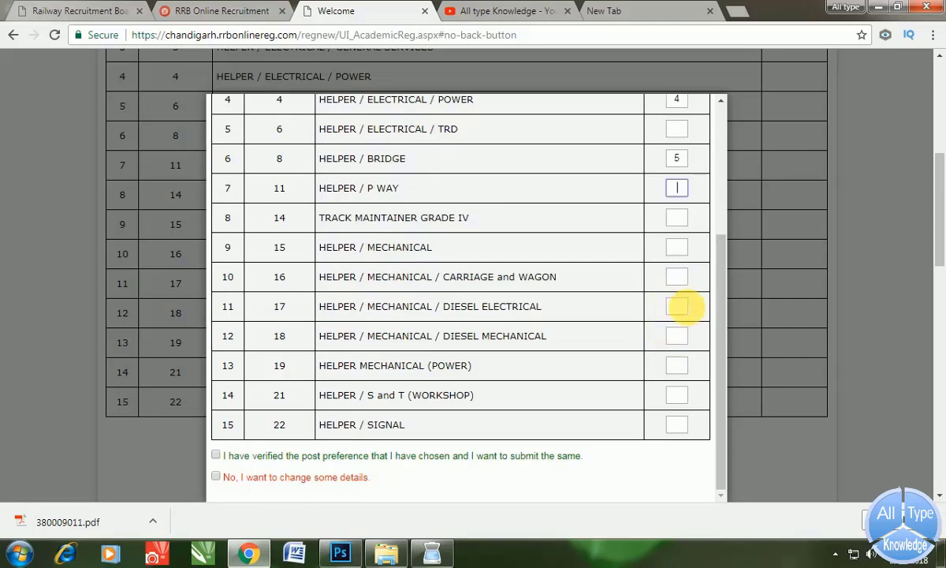
left_click(676, 306)
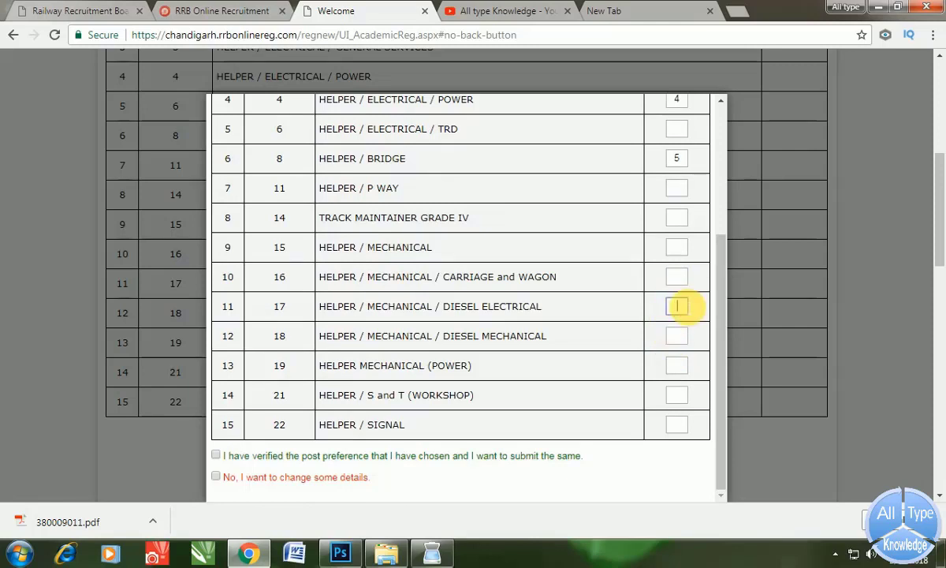
type("6")
left_click(679, 336)
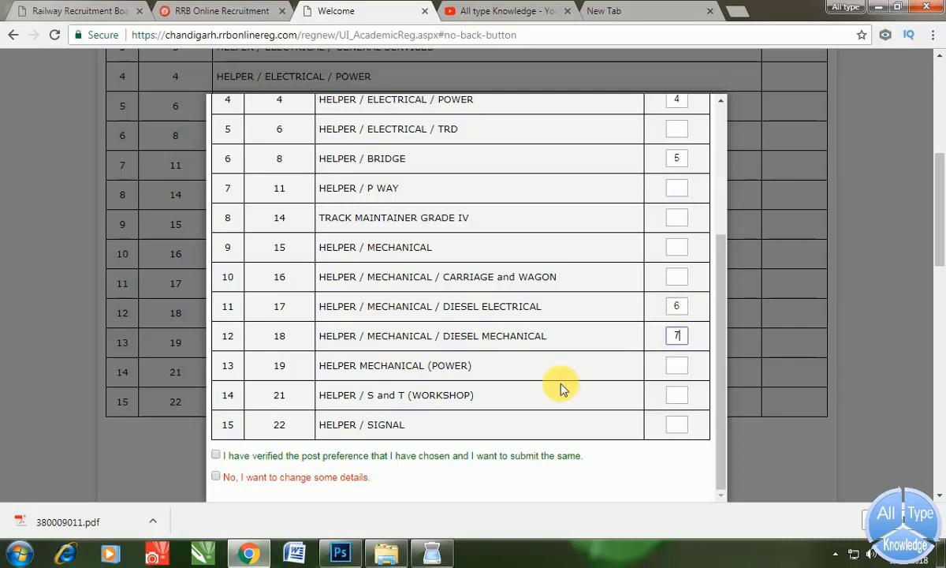
left_click(676, 365)
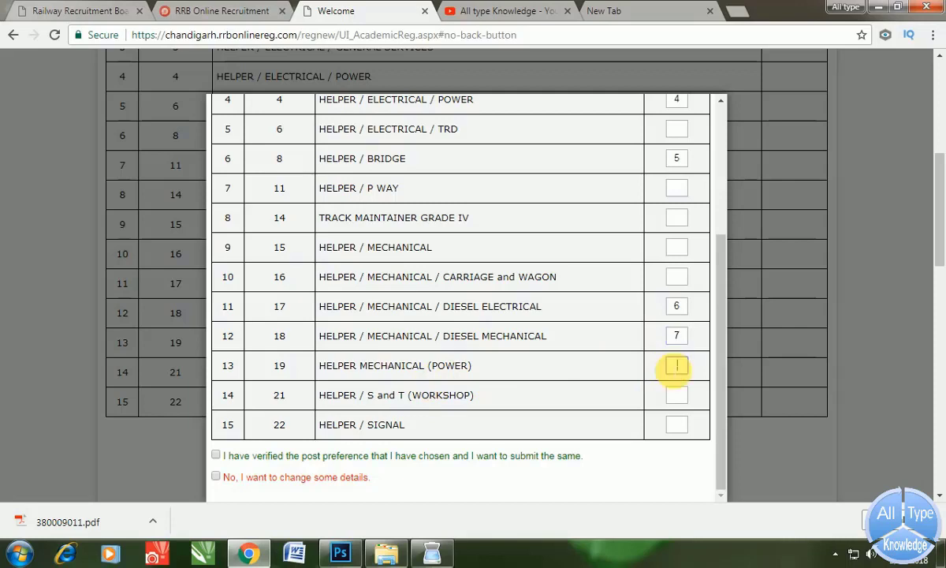
type("8")
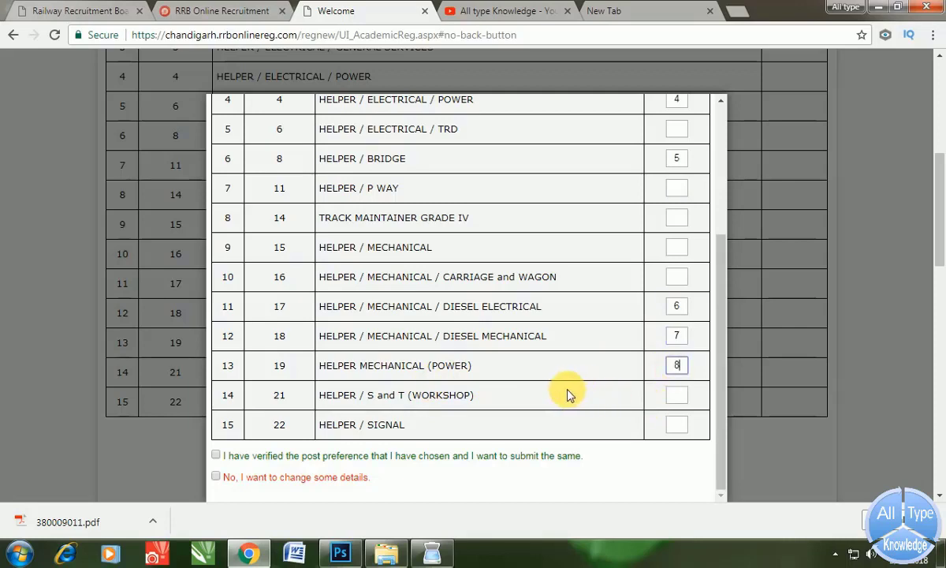
- Tick the post preference verification box and accept the preferences
left_click(215, 455)
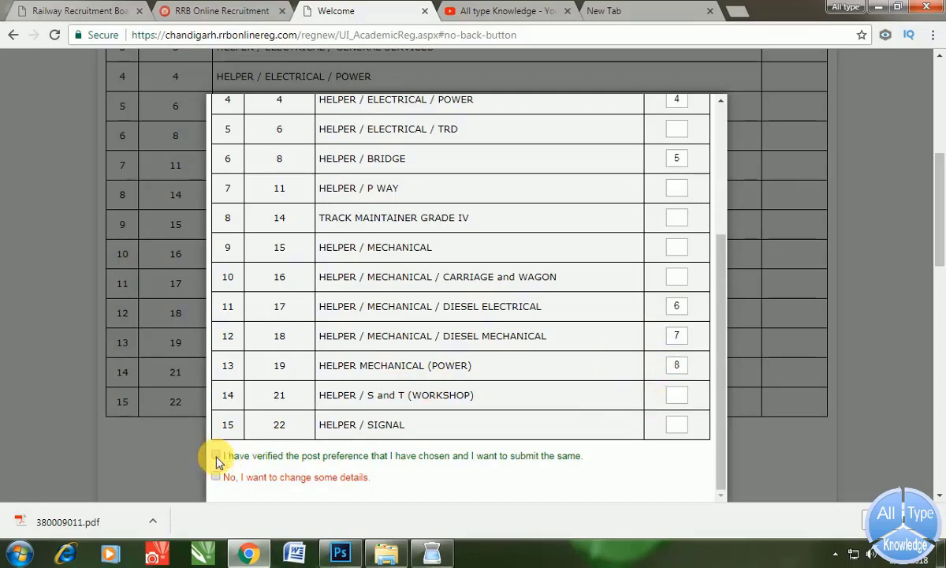
scroll(339, 442, "down", 1)
left_click(443, 483)
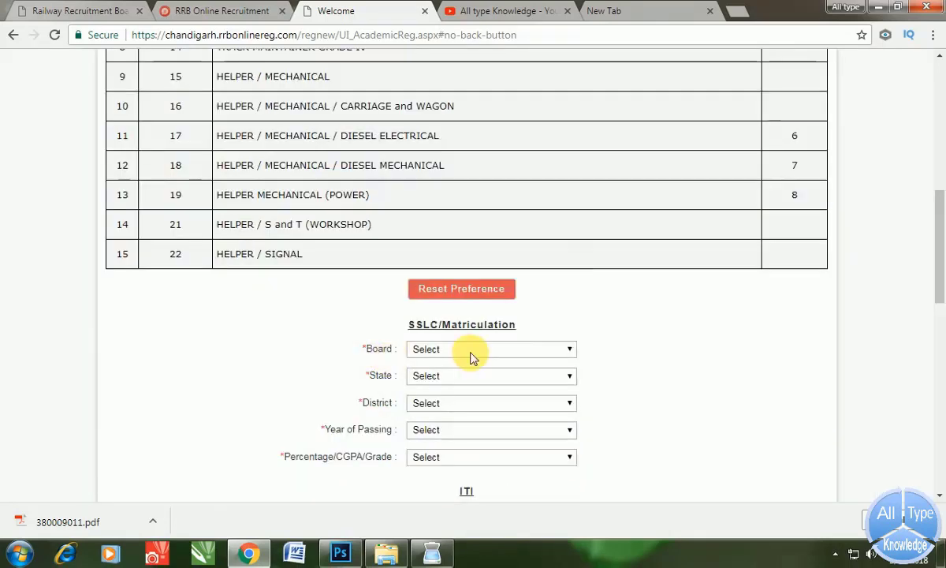
- Set the matriculation board to State Board, state Punjab and district Hoshiarpur
left_click(470, 351)
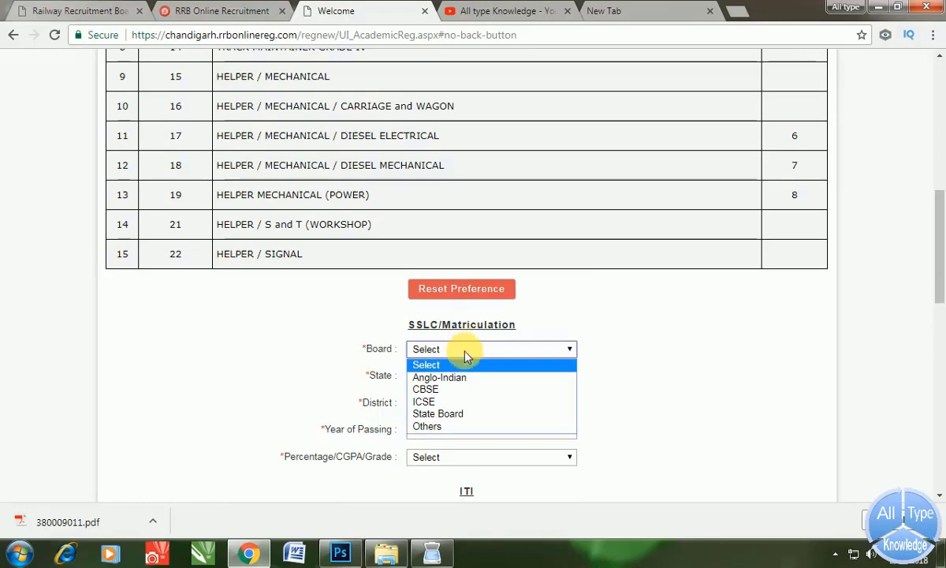
left_click(449, 414)
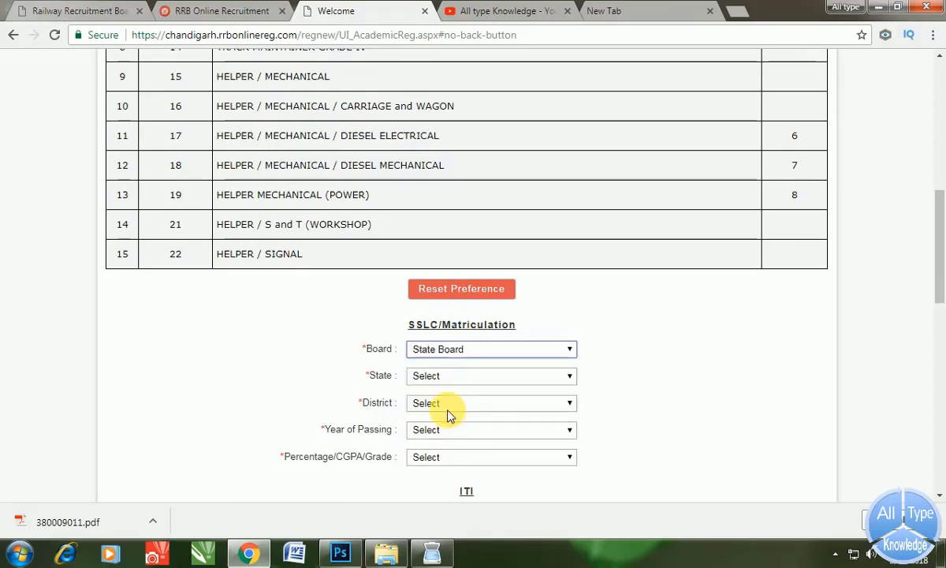
left_click(436, 377)
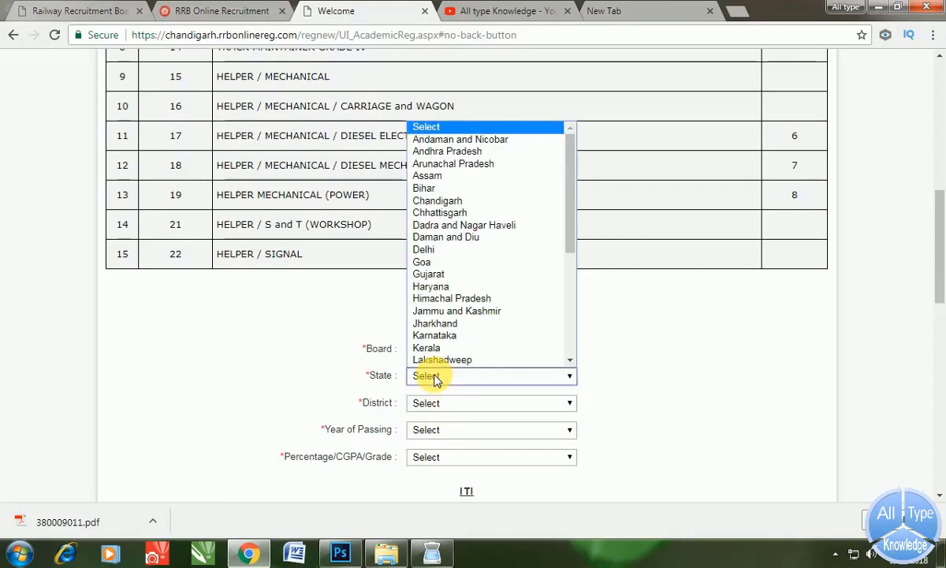
key("p")
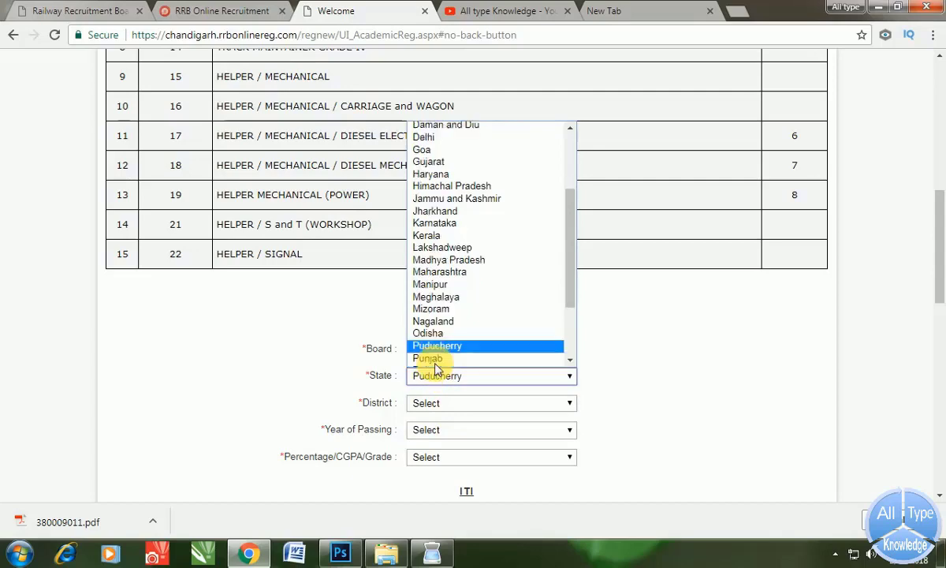
scroll(436, 368, "down", 2)
left_click(432, 249)
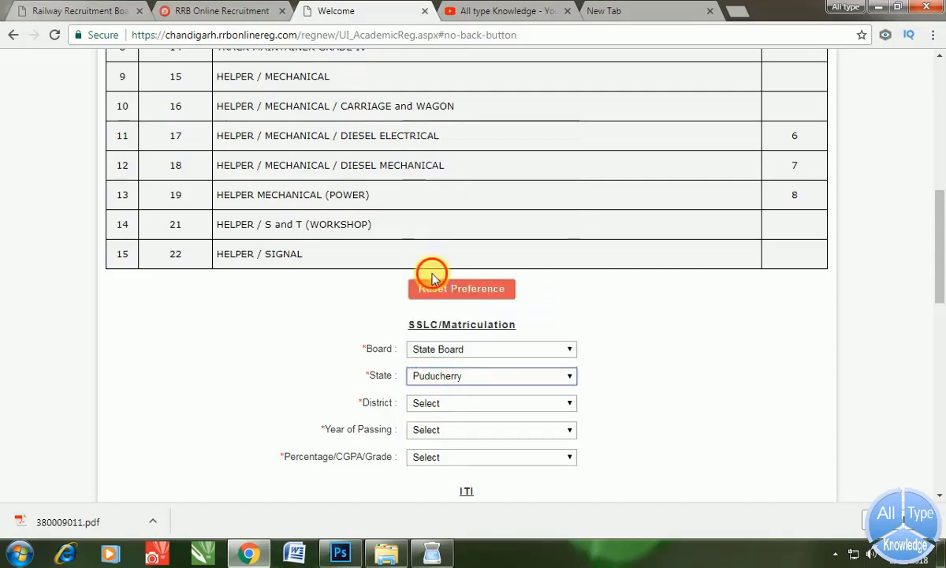
scroll(410, 346, "down", 1)
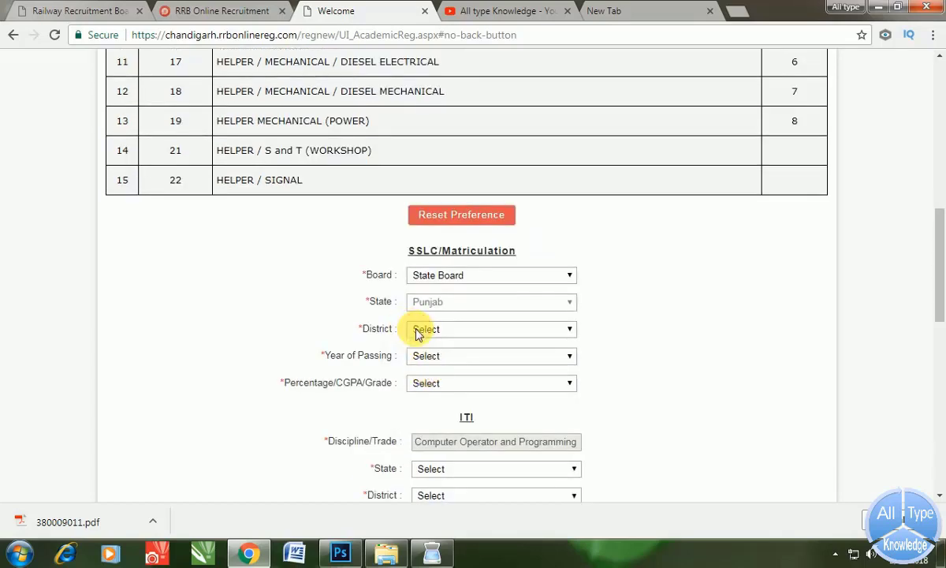
scroll(426, 355, "down", 2)
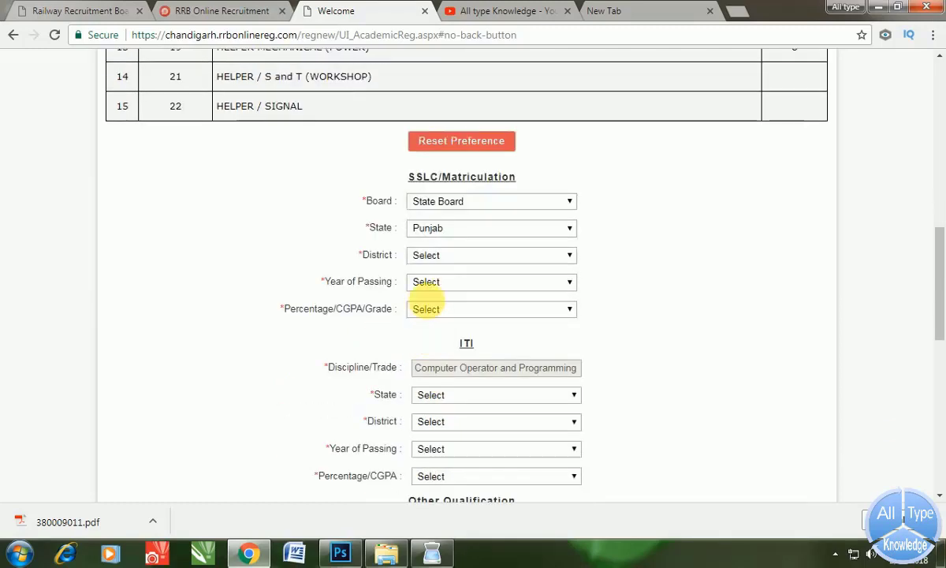
left_click(447, 265)
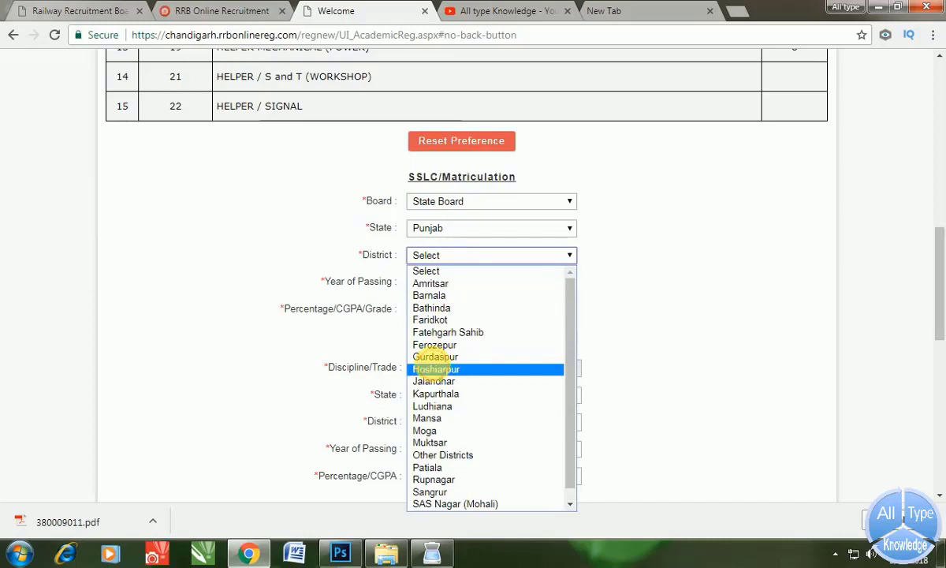
left_click(436, 369)
- Set the matriculation passing year to 2015 and enter marks as Percentage 57.1
left_click(453, 281)
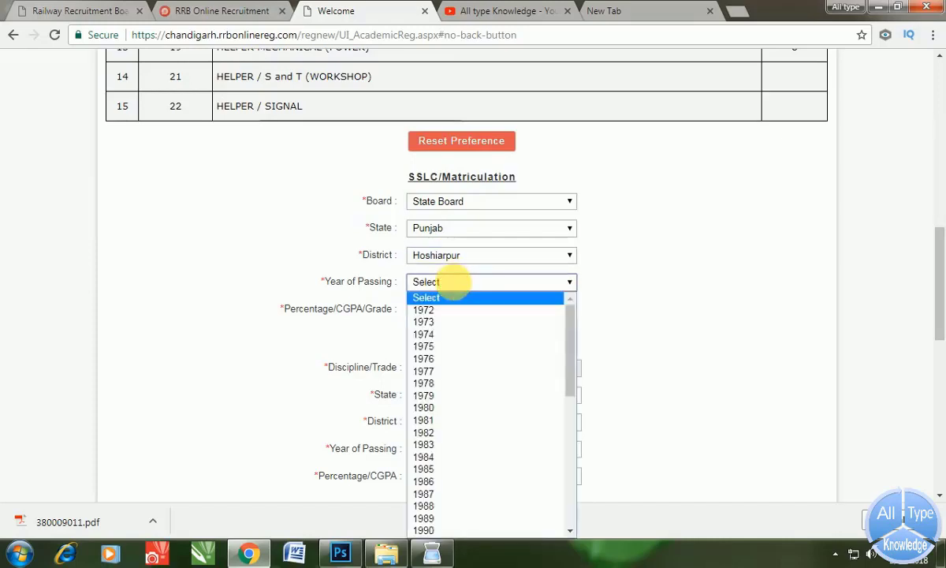
type("2000")
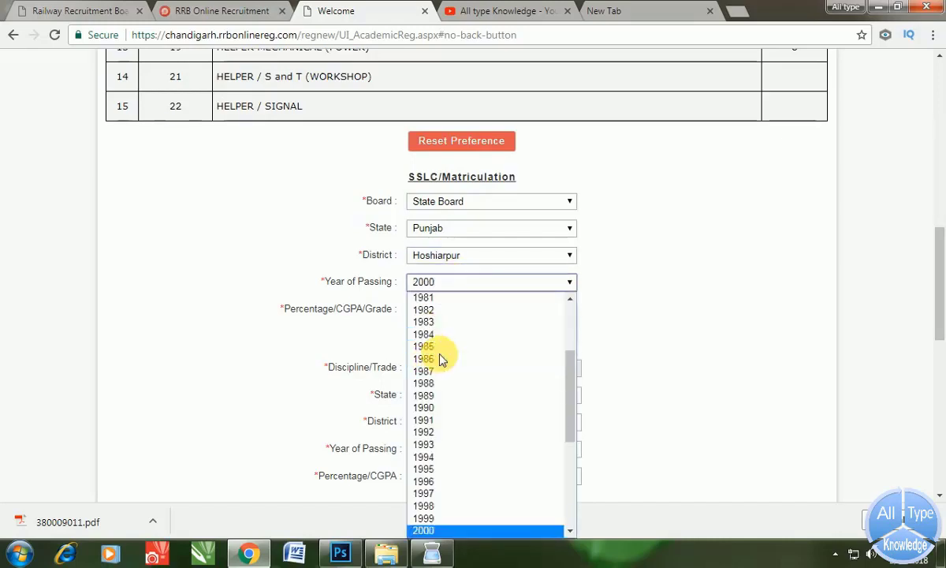
type("2015")
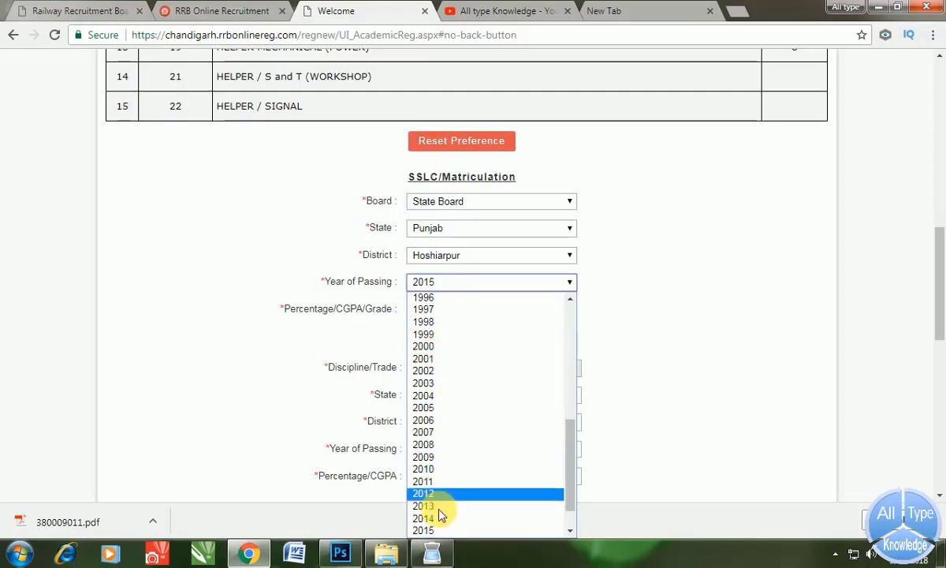
left_click(441, 531)
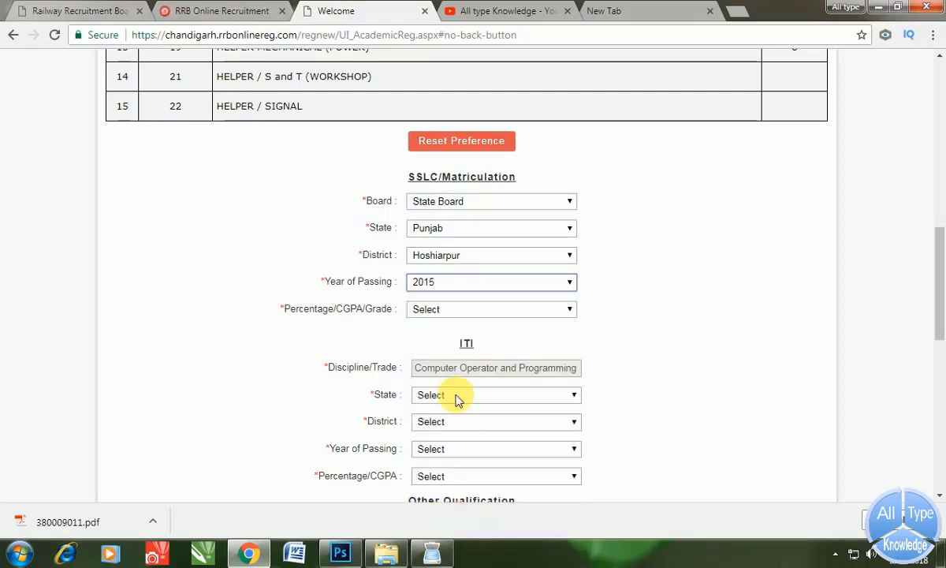
left_click(485, 309)
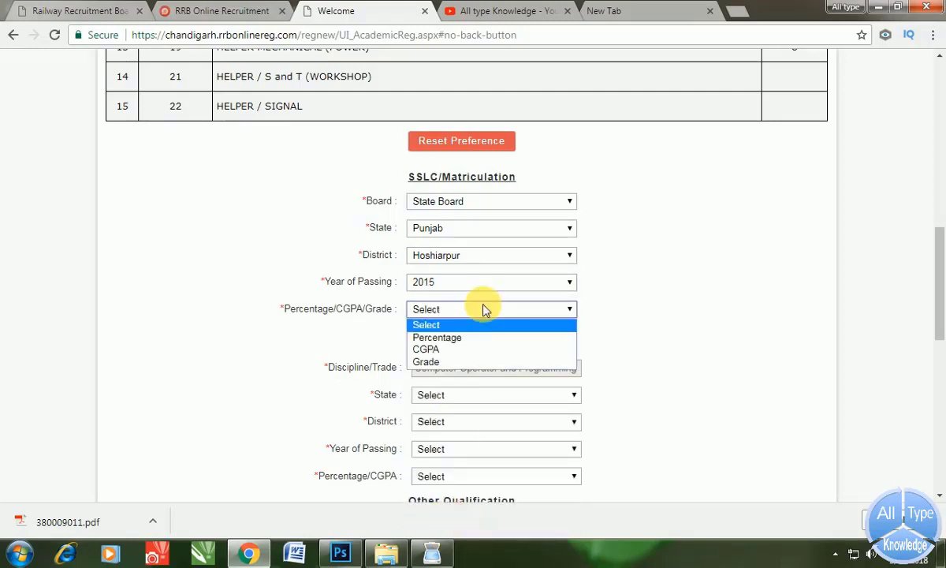
left_click(456, 341)
left_click(462, 339)
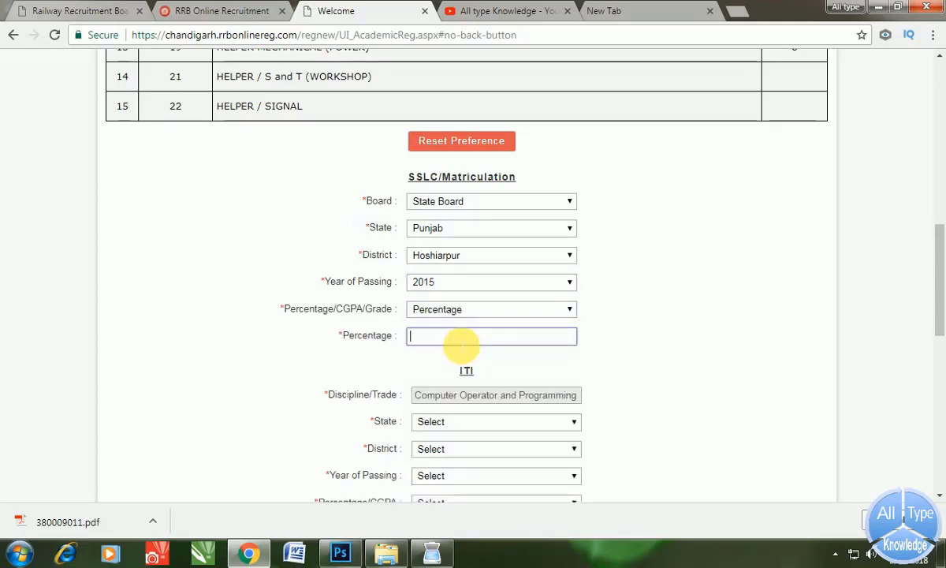
type("57.1")
scroll(466, 340, "down", 2)
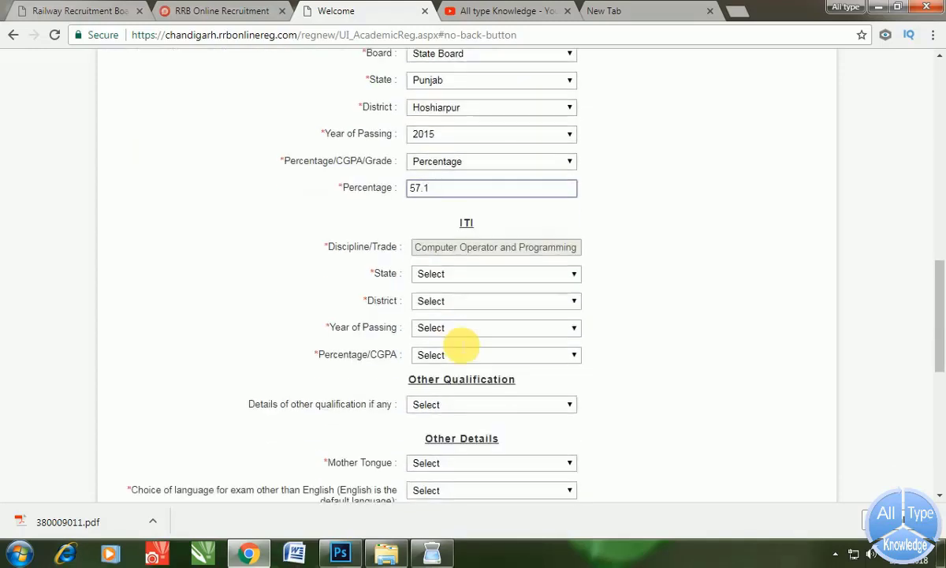
- Set the ITI state to Punjab and enter ITI marks as Percentage 73.5
left_click(450, 276)
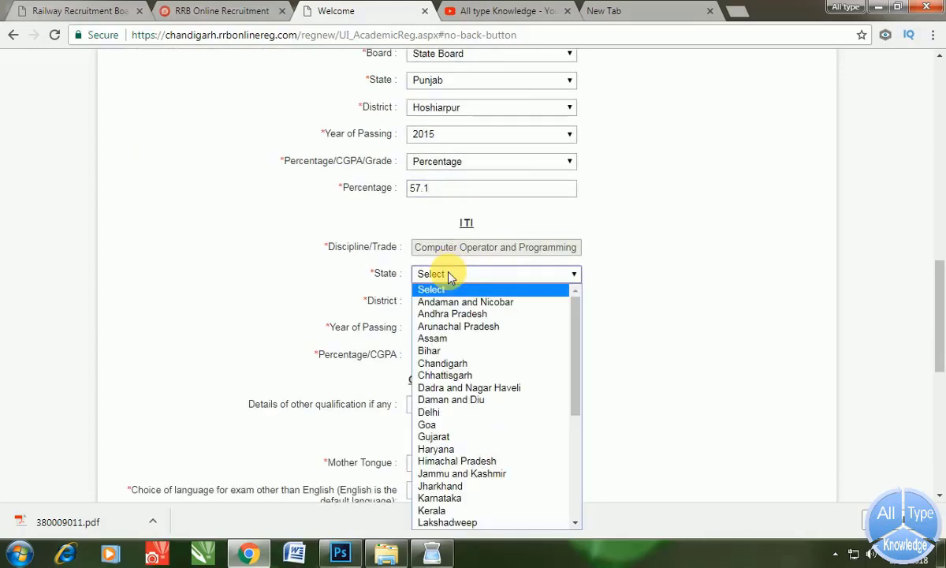
key("p")
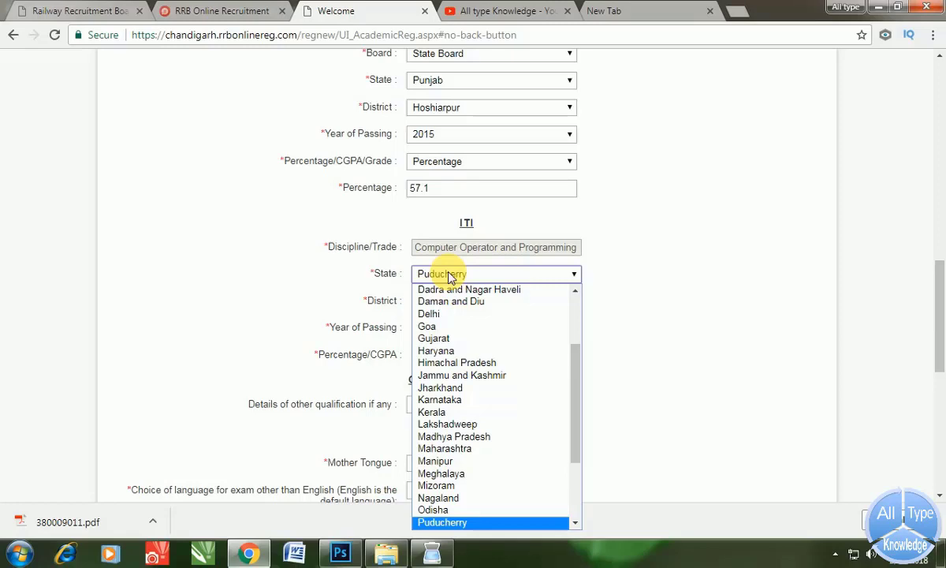
scroll(461, 433, "down", 3)
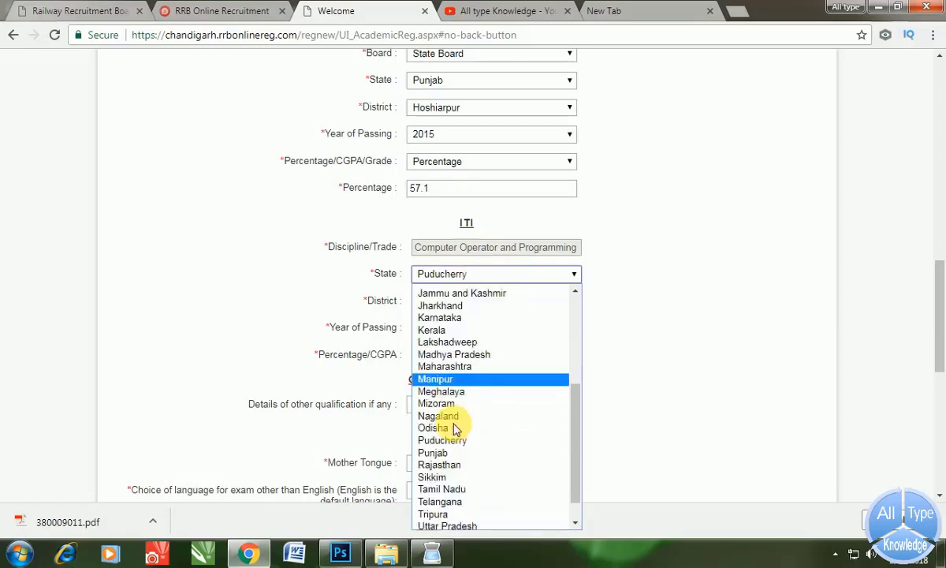
left_click(448, 413)
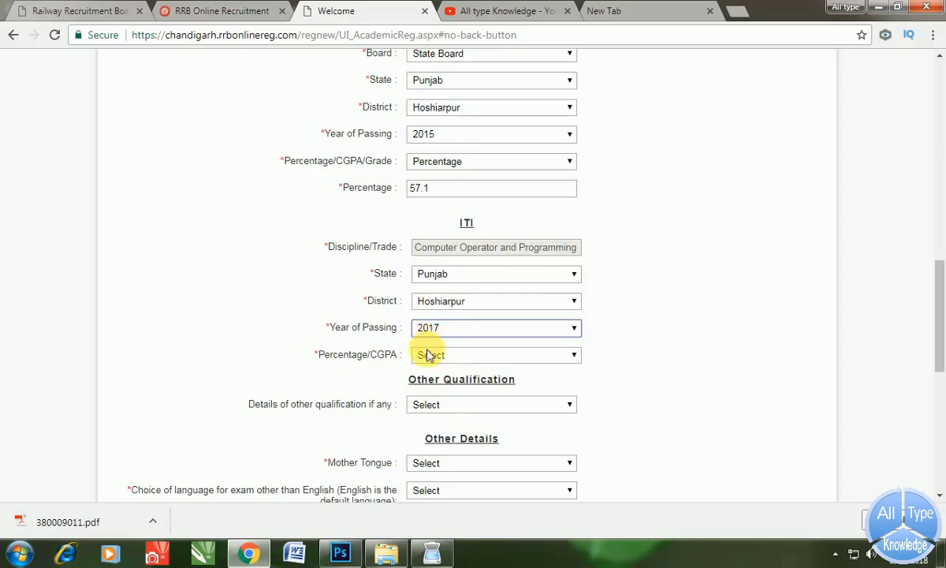
left_click(430, 354)
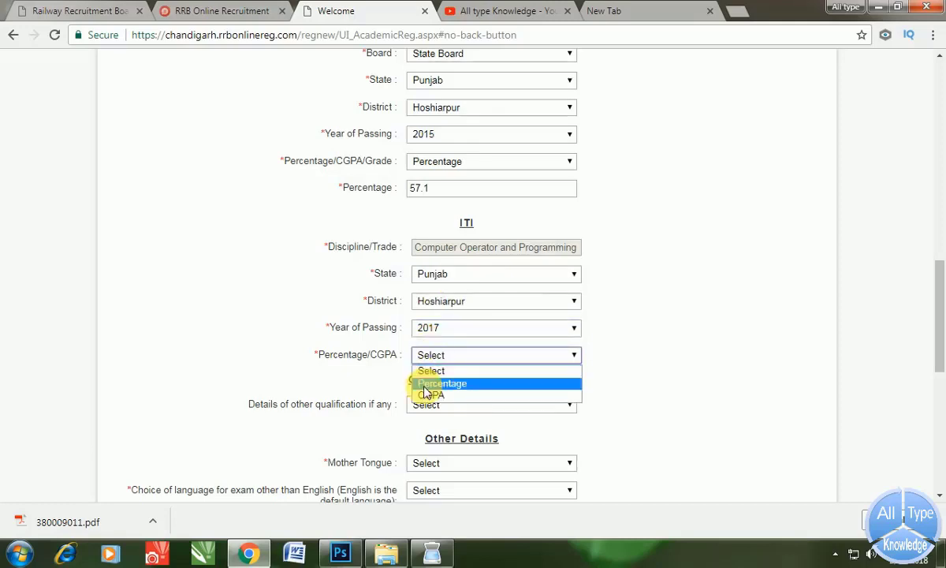
left_click(424, 384)
left_click(433, 387)
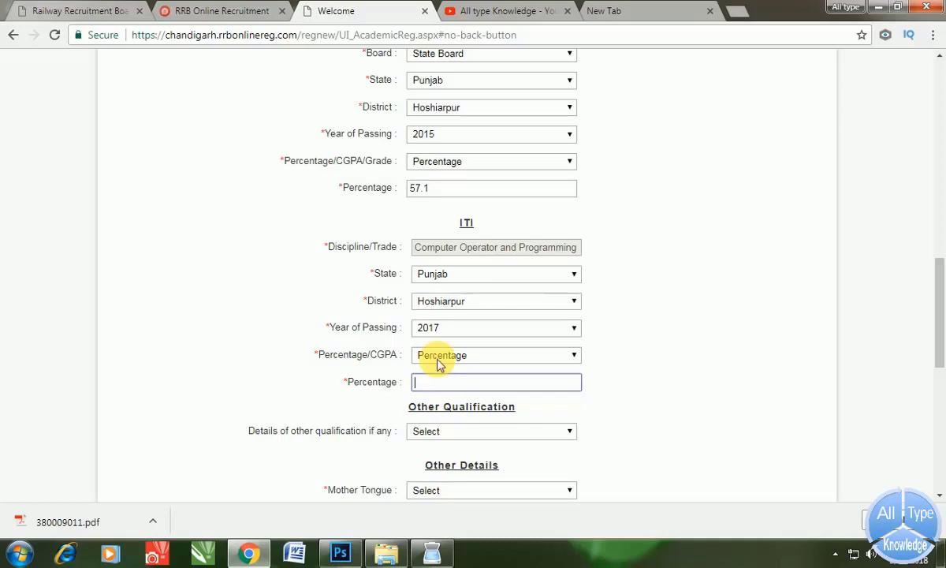
type("73.5")
- Leave Other Qualification unselected
scroll(442, 363, "down", 1)
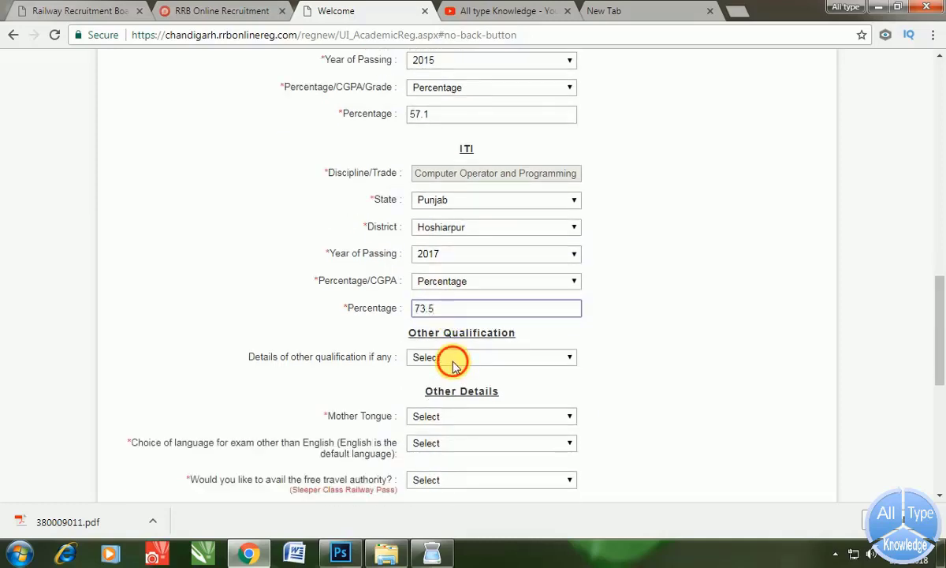
left_click(453, 363)
left_click(462, 360)
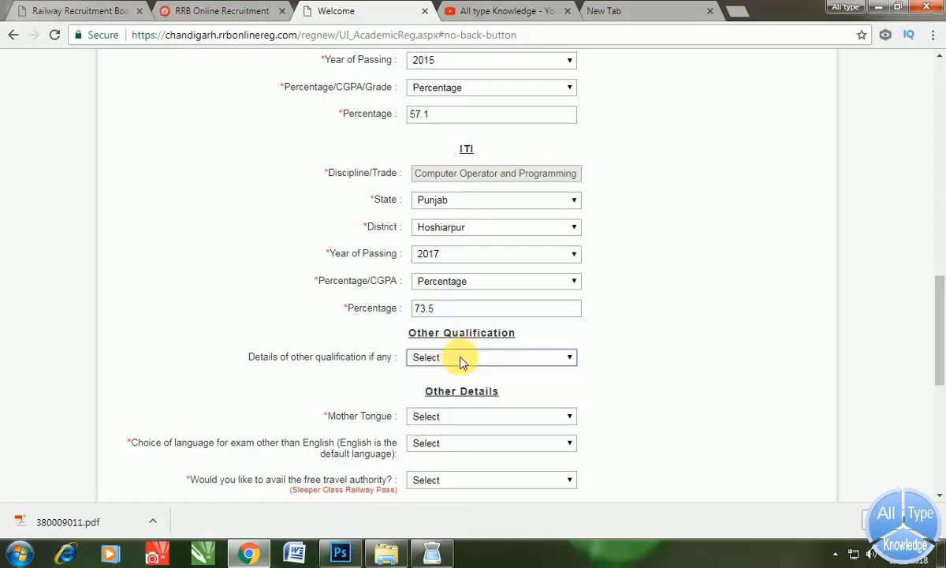
scroll(462, 361, "down", 2)
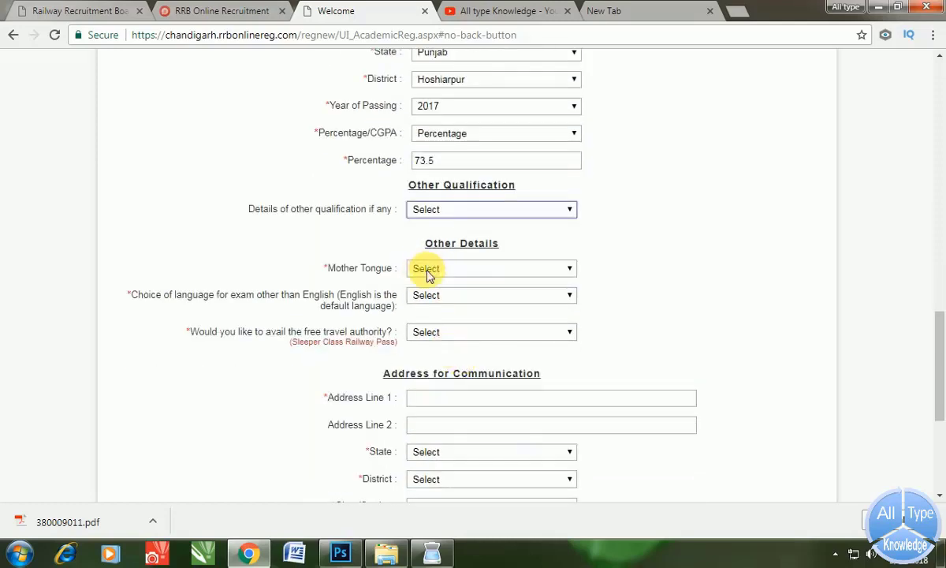
- Choose Punjabi as mother tongue and exam language, and decline the free travel authority
left_click(427, 270)
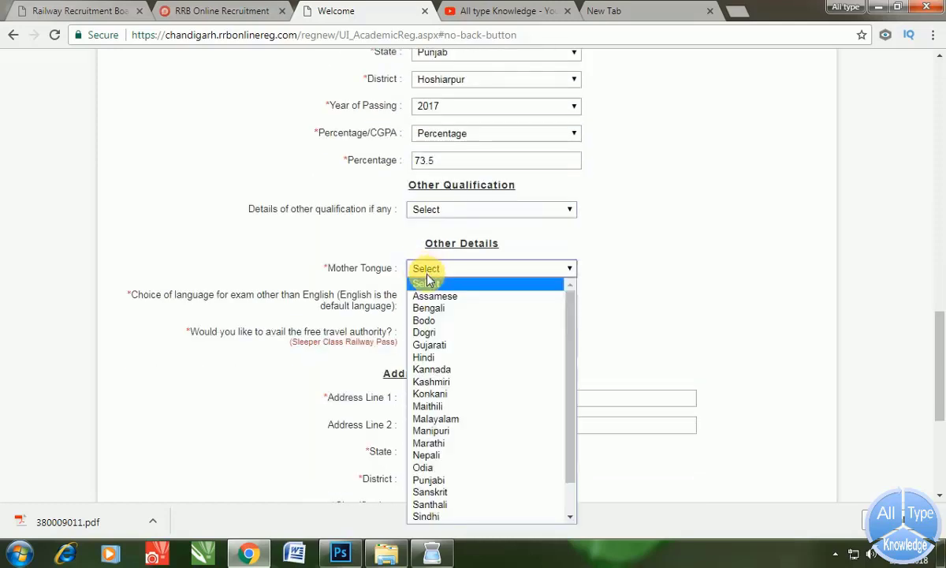
left_click(428, 478)
scroll(428, 474, "down", 1)
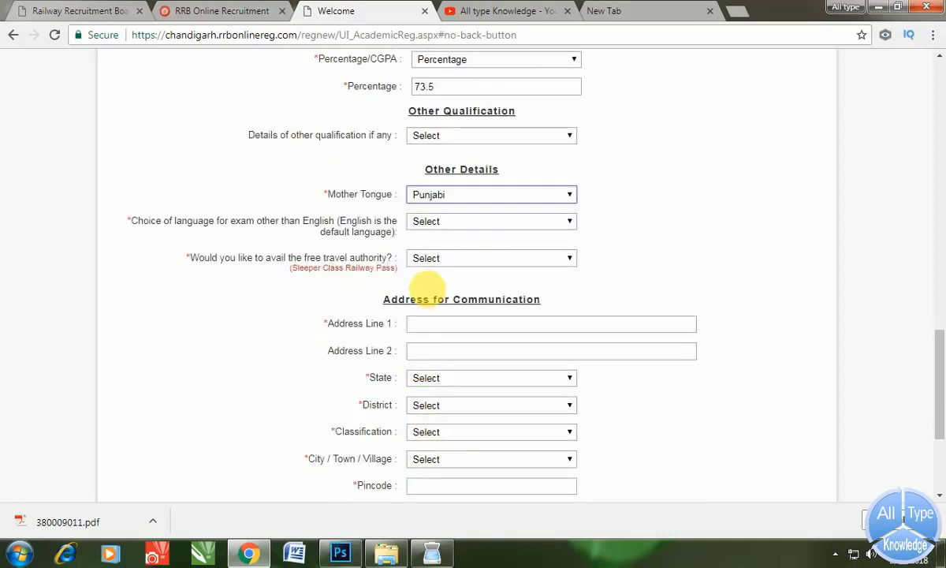
left_click(436, 222)
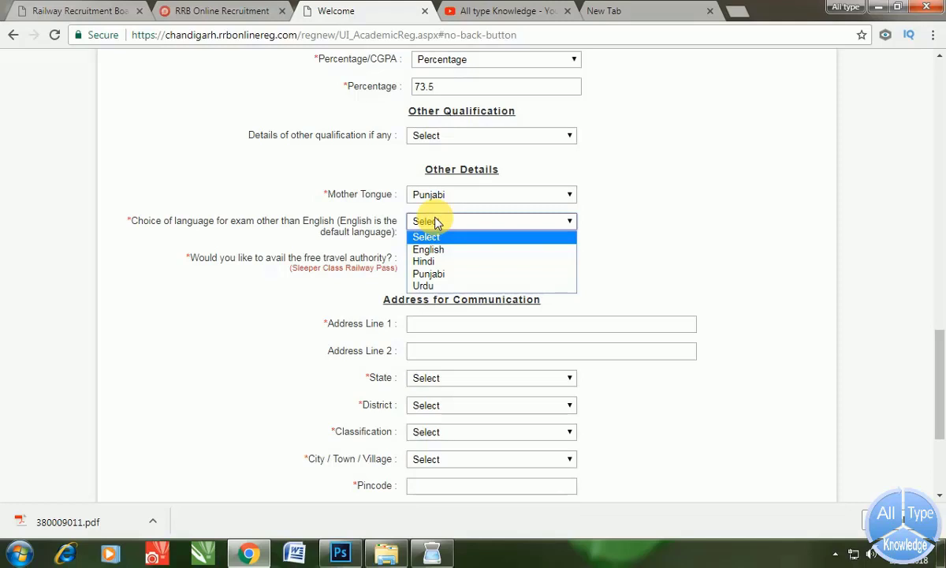
left_click(436, 273)
left_click(437, 258)
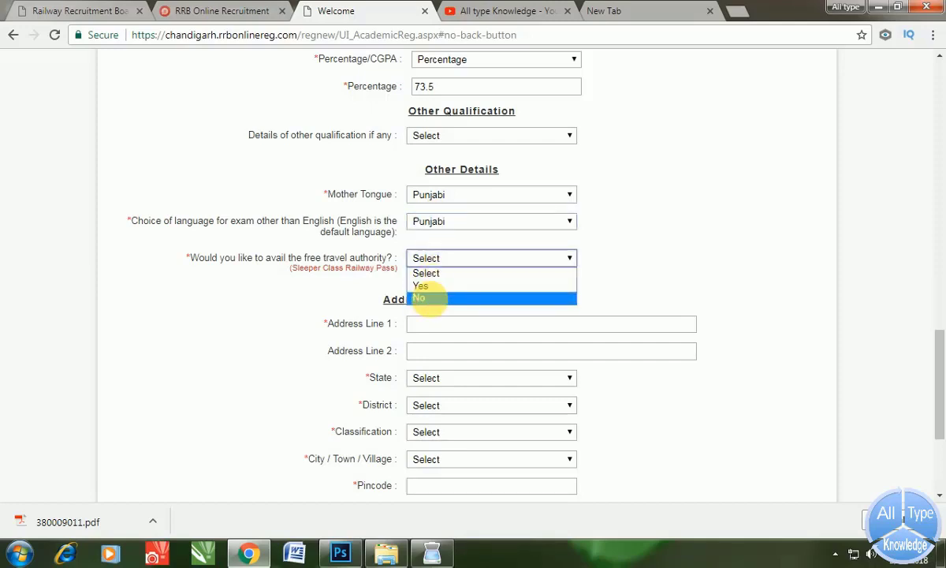
left_click(433, 297)
- Autofill the address from saved suggestions, agree to score sharing, confirm the declaration, and submit
scroll(426, 287, "down", 1)
left_click(422, 254)
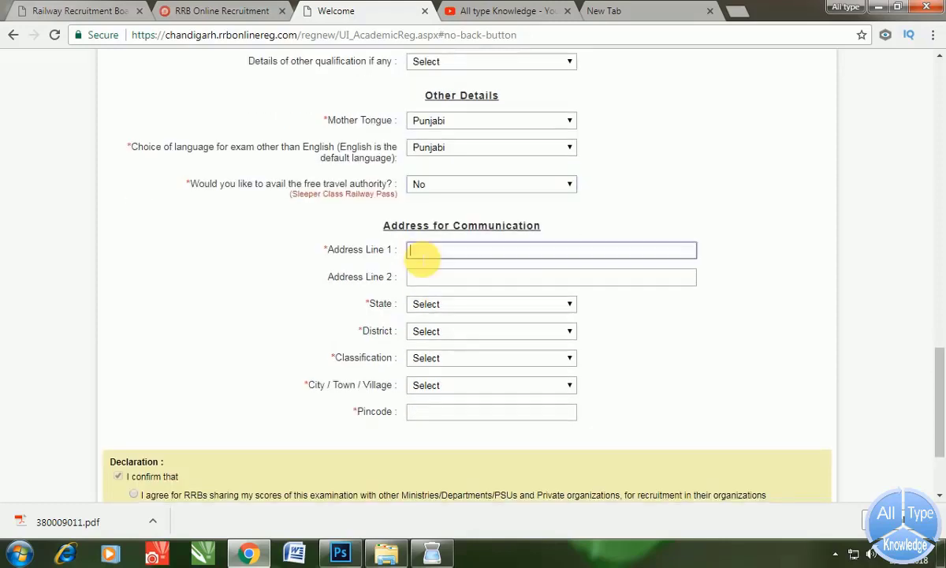
key("Down")
key("Down")
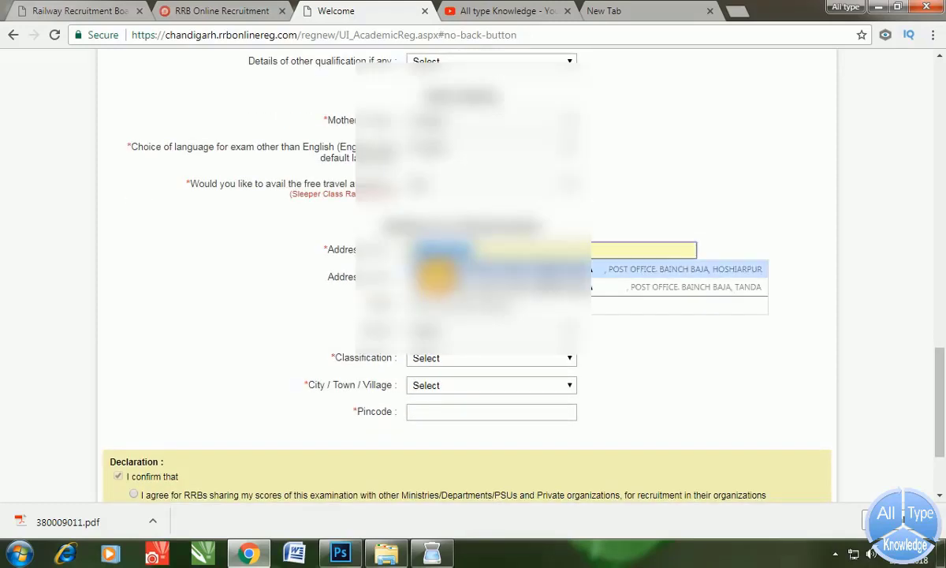
key("Return")
scroll(136, 367, "down", 2)
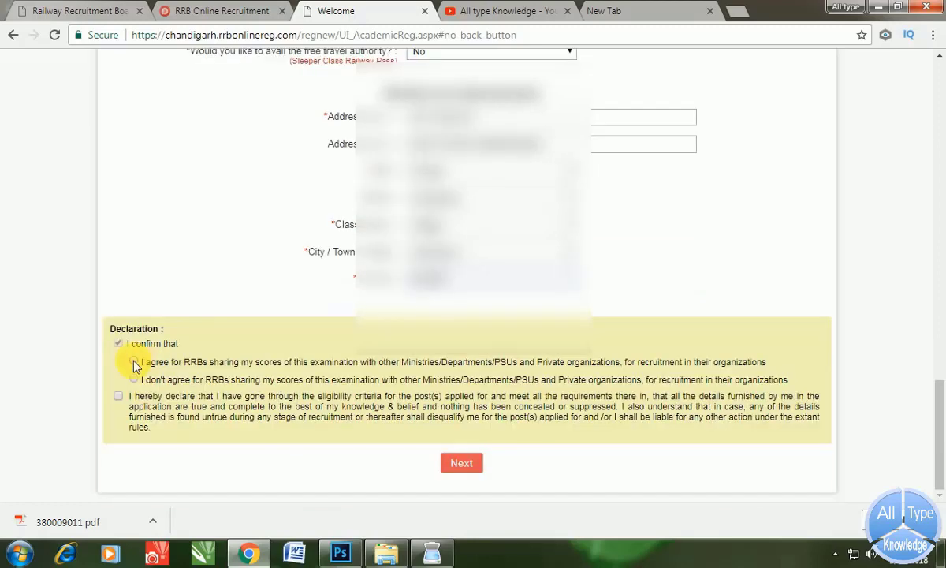
left_click(134, 362)
left_click(118, 396)
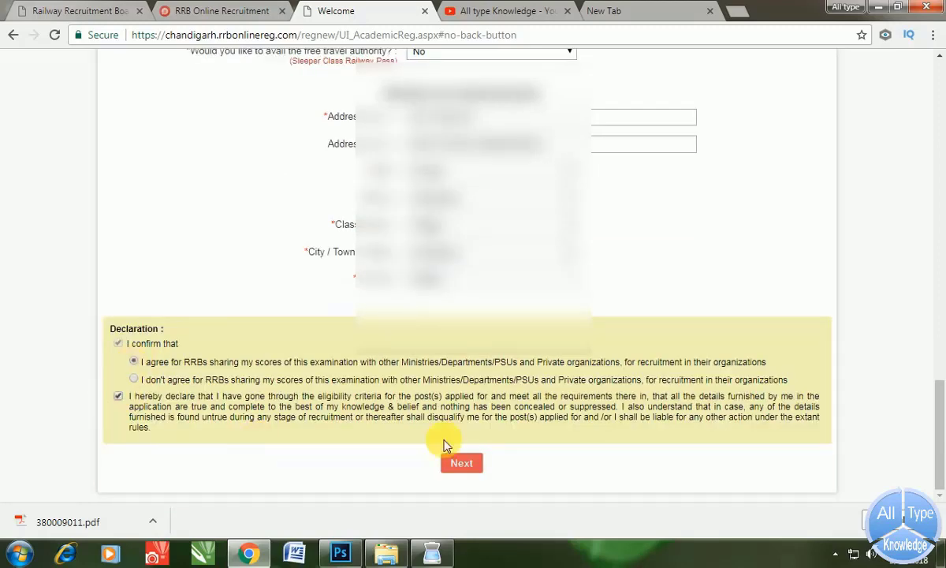
left_click(461, 463)
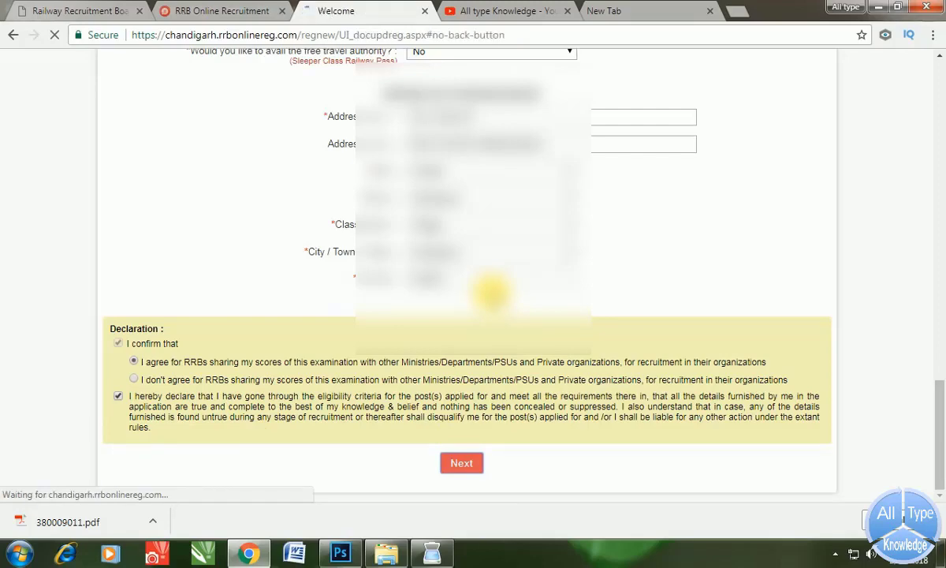
- Scroll the Upload Photograph and Certificate page and try Submit once
scroll(488, 290, "down", 2)
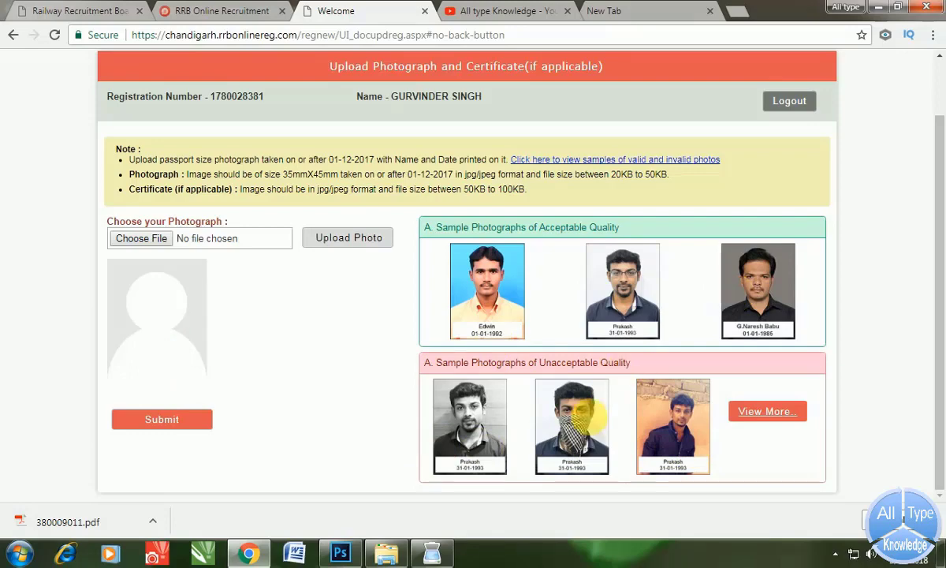
left_click(168, 422)
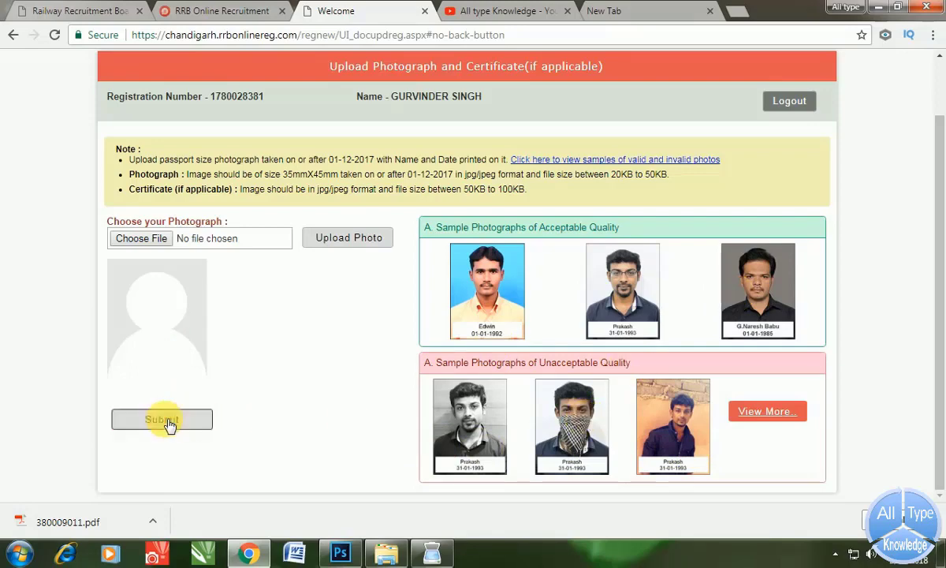
- Pick DDDDEEEE.jpg from the Desktop and upload it as the applicant's photograph
left_click(159, 238)
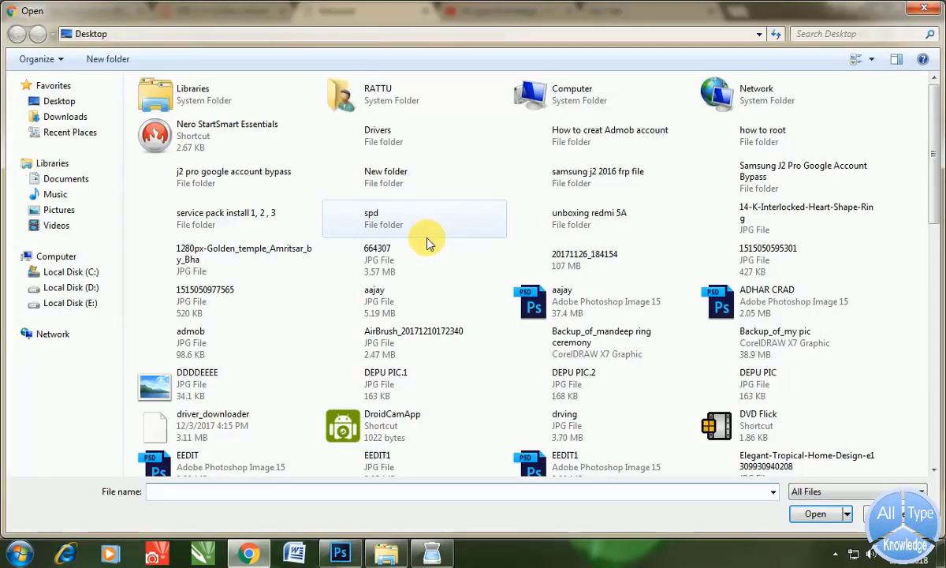
left_click(52, 101)
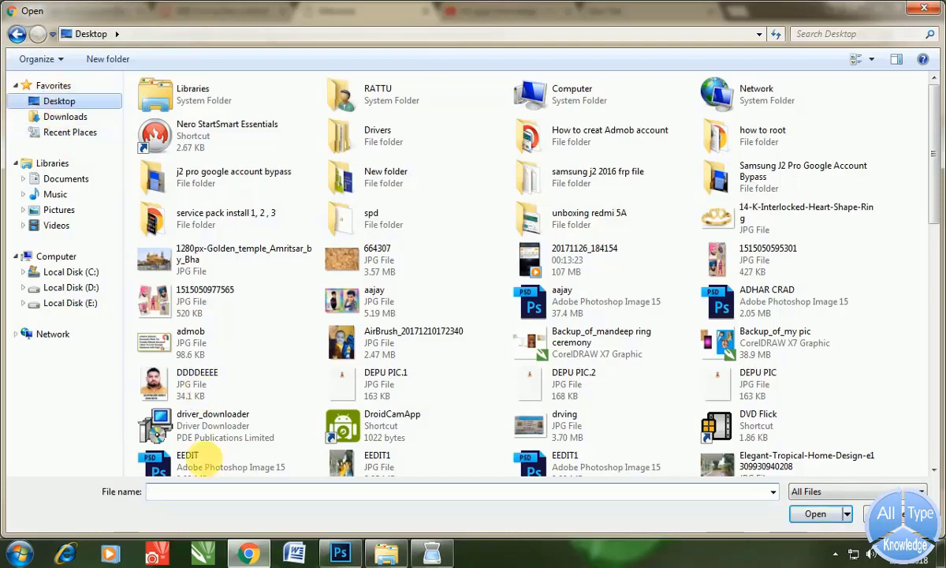
left_click(182, 493)
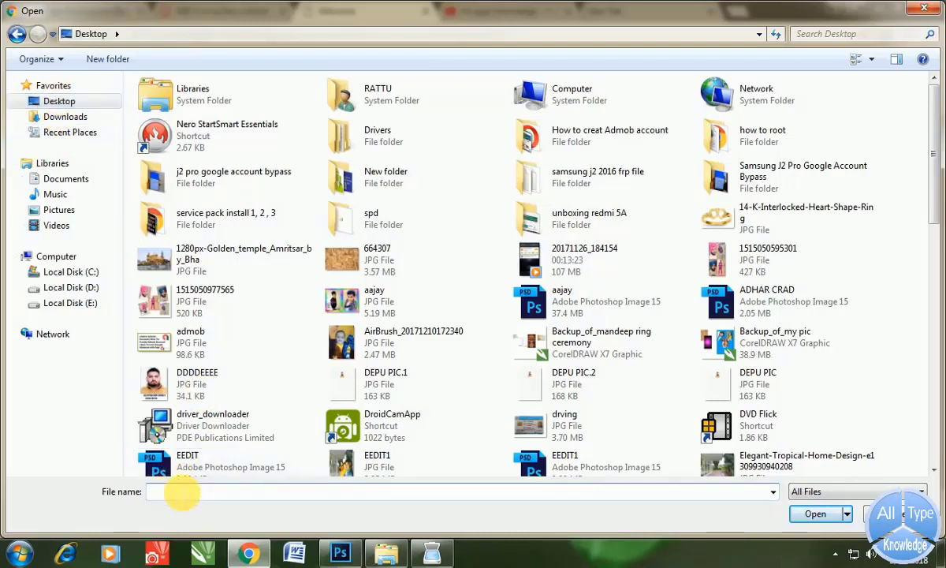
type("D")
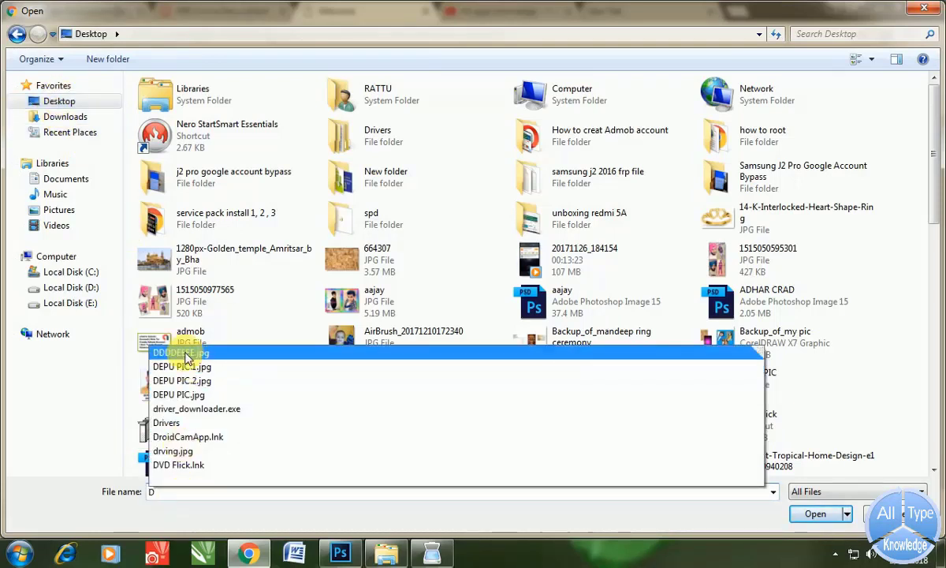
left_click(180, 353)
left_click(334, 239)
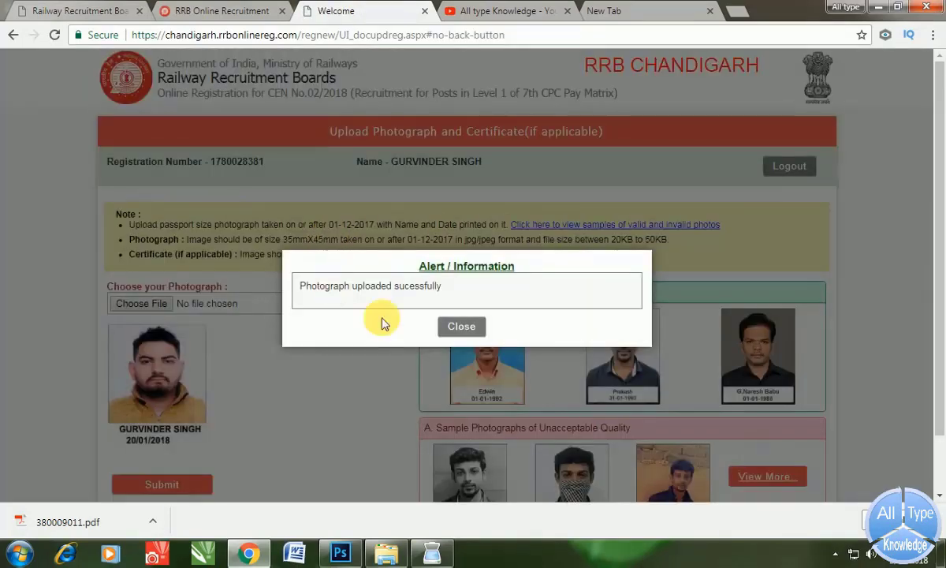
- Dismiss the upload success alert and submit the photograph page to reach Applicant Home
left_click(462, 326)
scroll(247, 337, "down", 1)
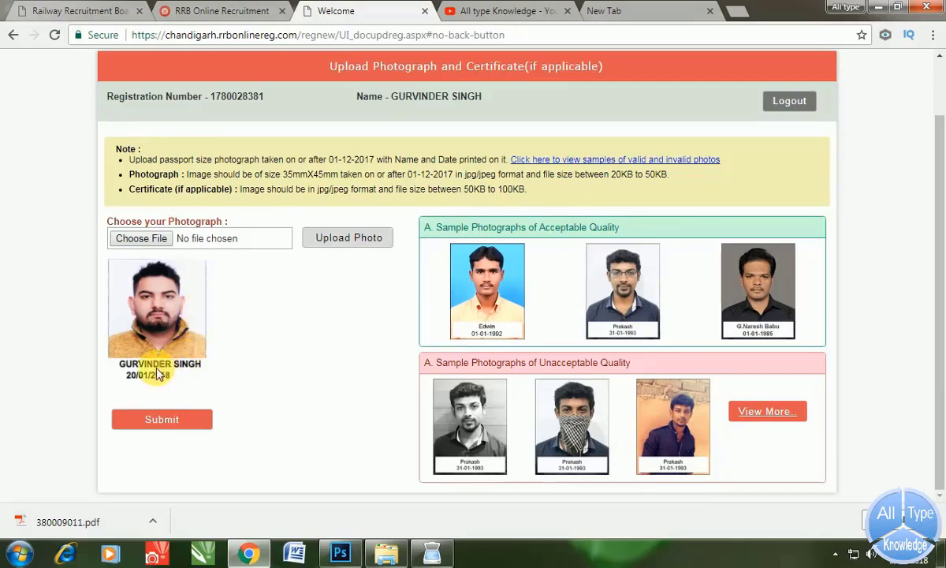
left_click(181, 422)
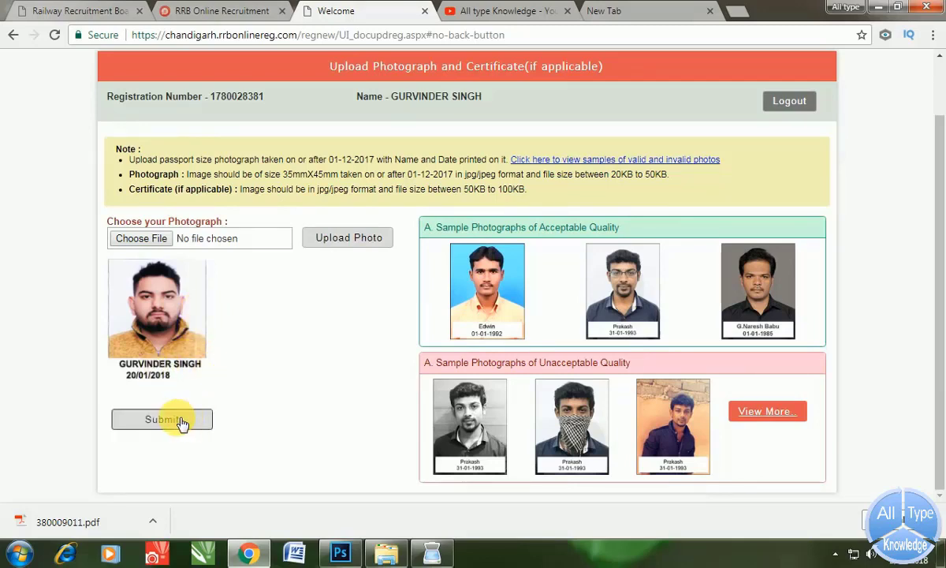
left_click(182, 422)
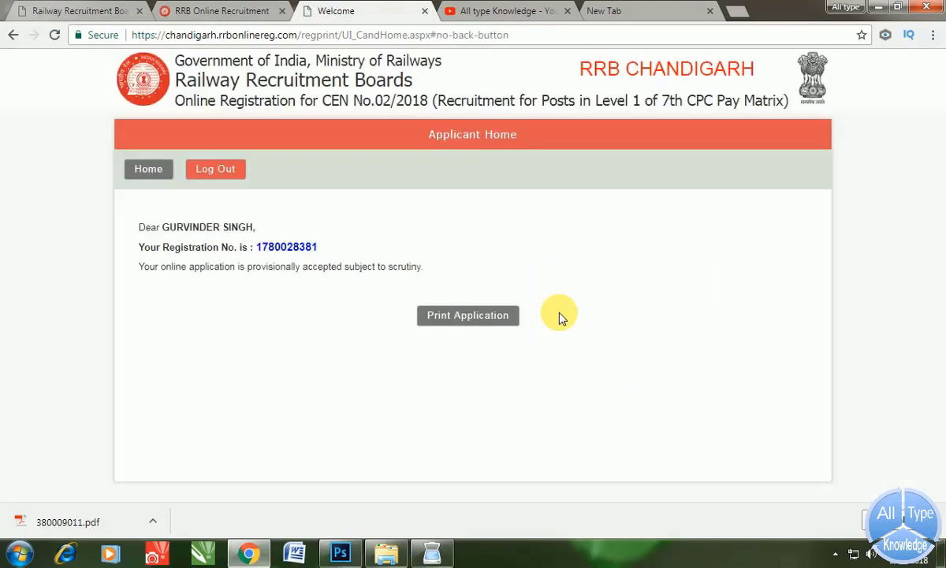
- Open the Applicant Print page, scroll through the printout, then go to the All type Knowledge YouTube tab
left_click(464, 316)
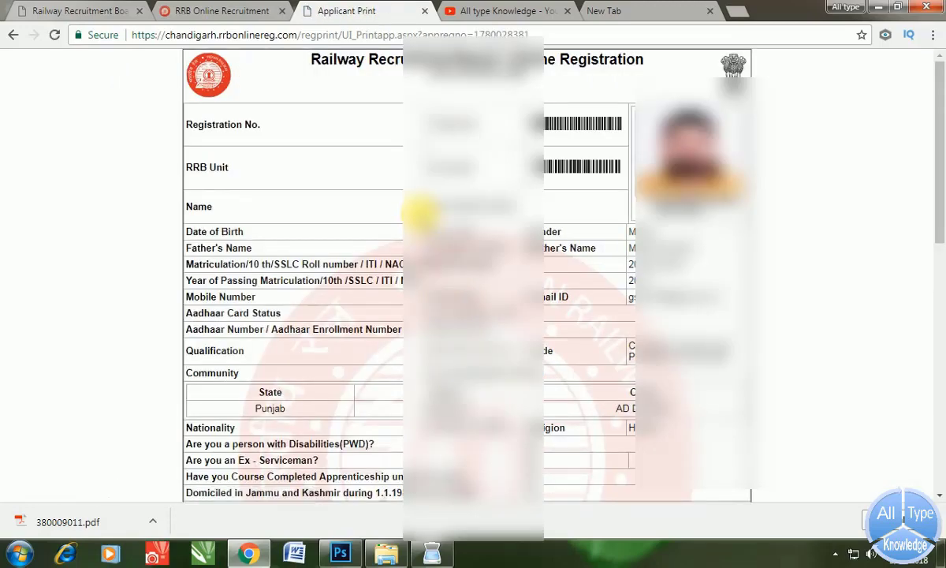
scroll(418, 209, "down", 1)
scroll(418, 210, "down", 6)
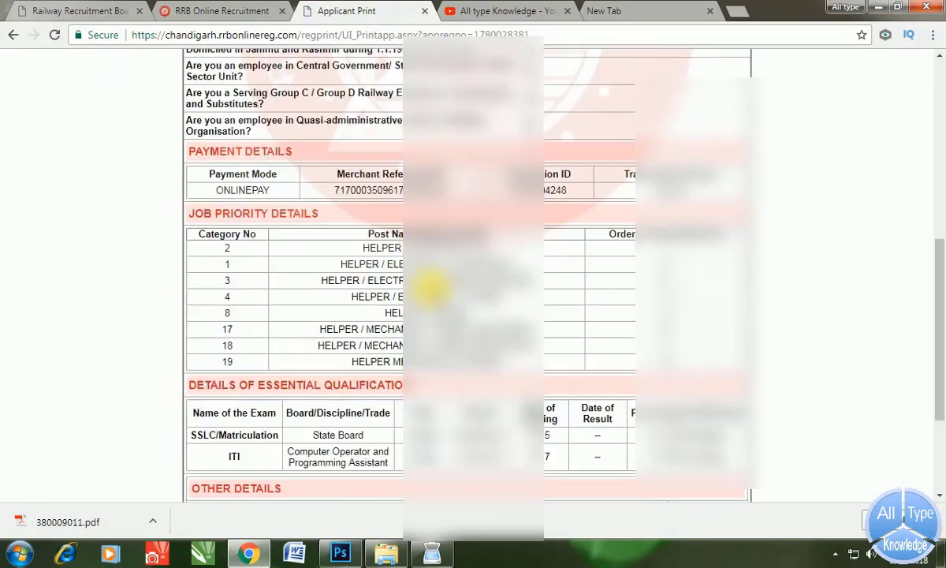
scroll(439, 329, "up", 5)
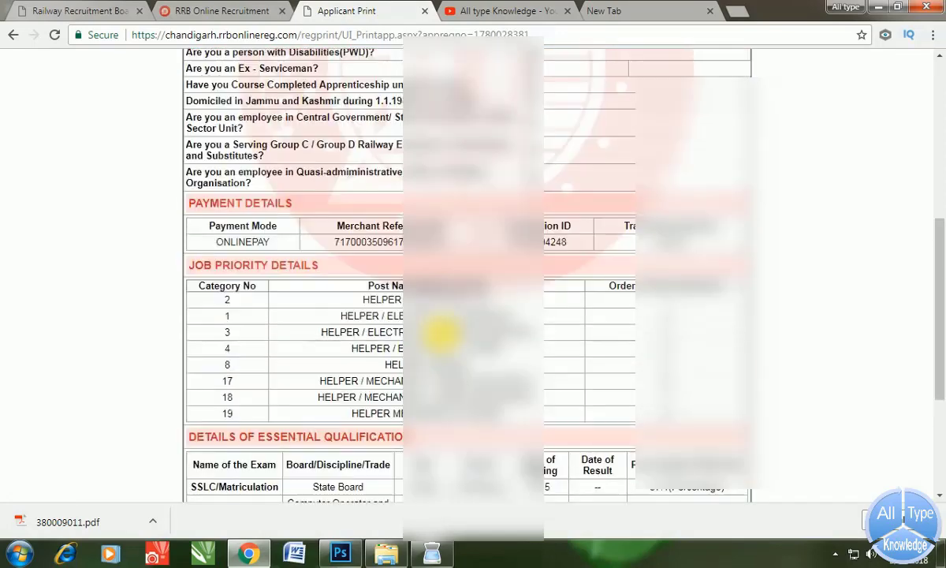
left_click(473, 13)
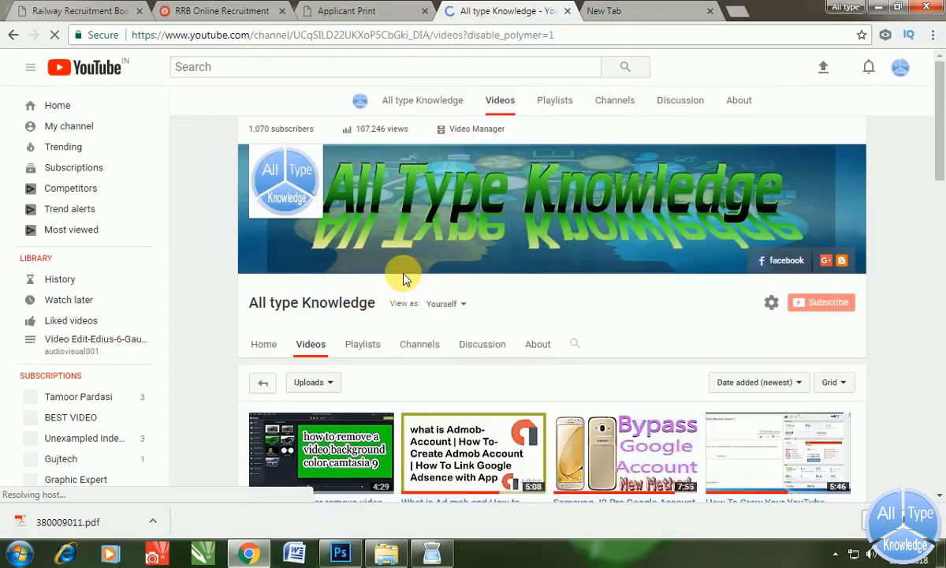